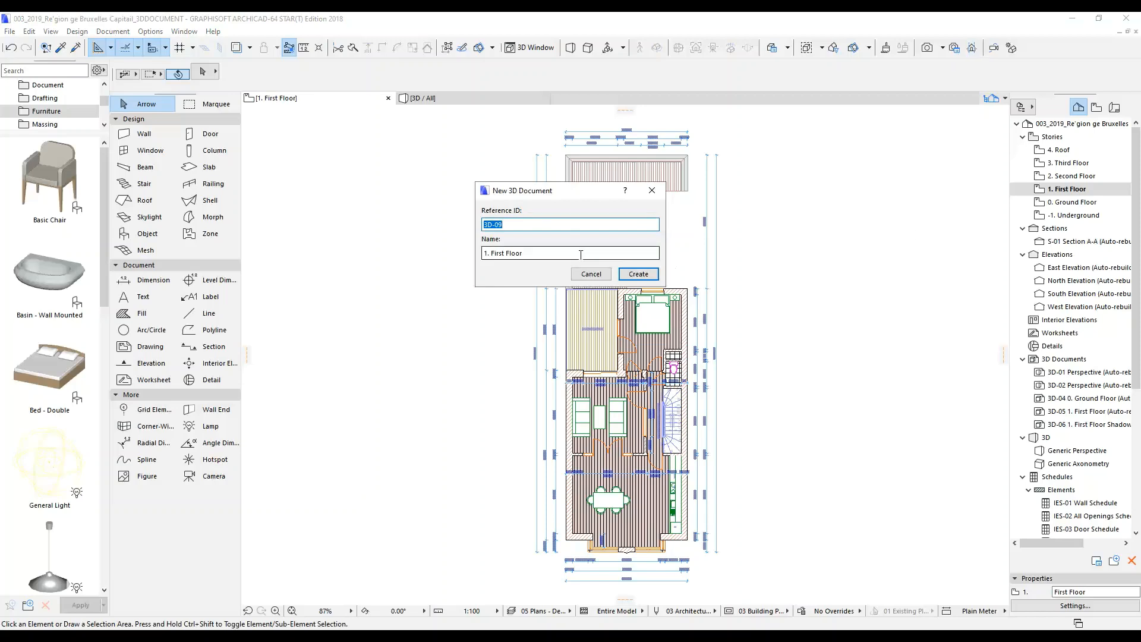
# Step: Name the new 3D document "Plan Shadow" with its reference ID left as is, and create it
pyautogui.press('Tab')
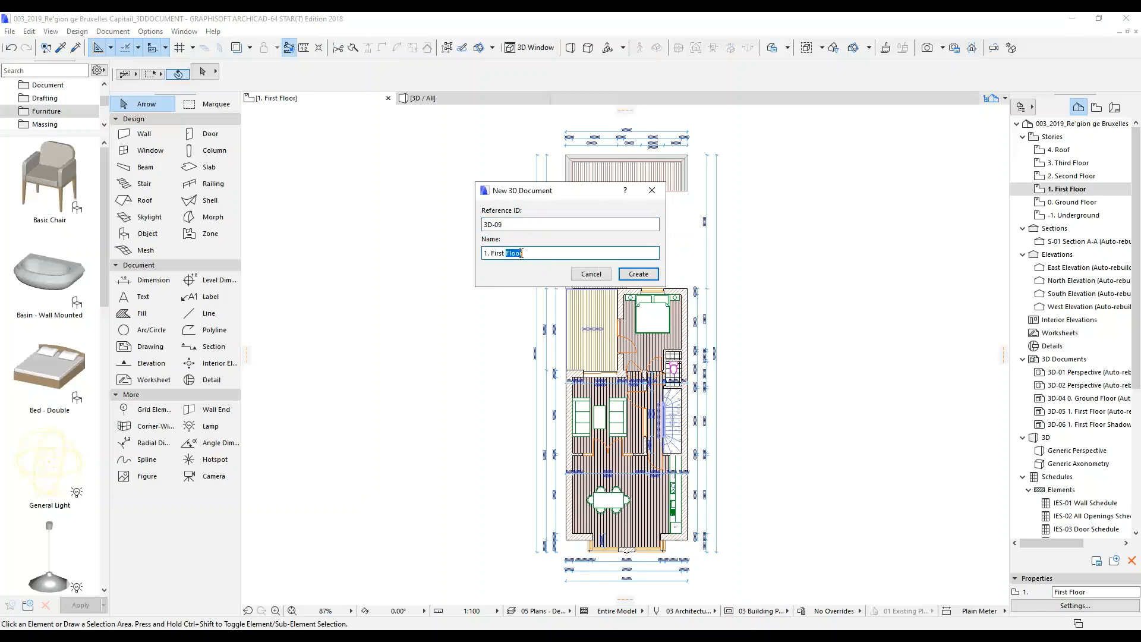
pyautogui.write('Shadow')
pyautogui.click(483, 253)
pyautogui.write('Plan')
pyautogui.click(626, 276)
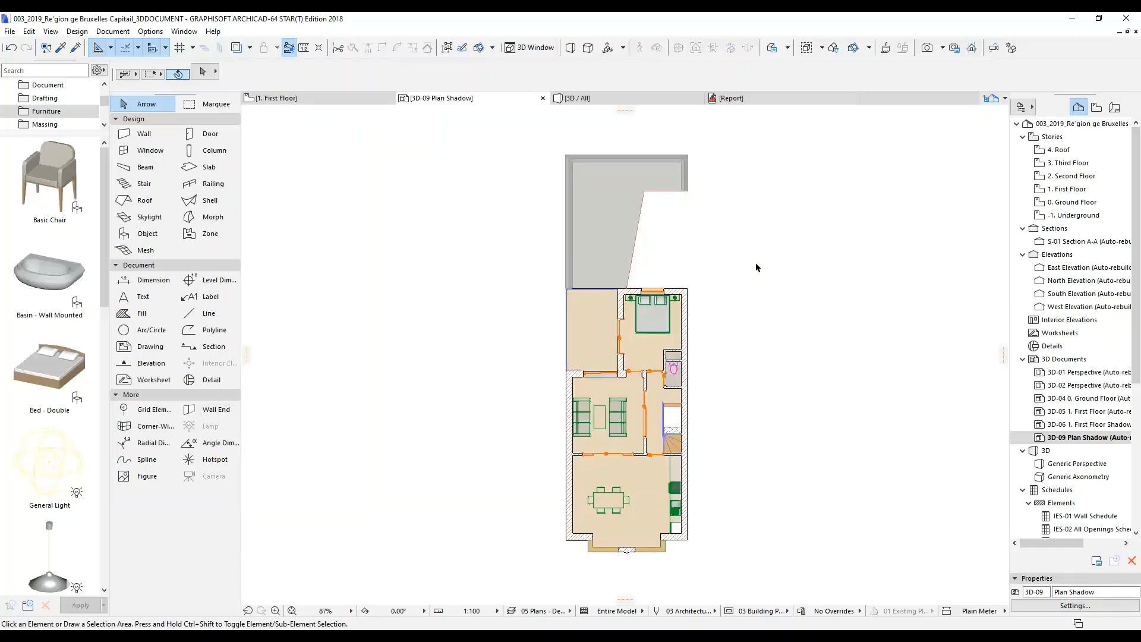
# Step: In the 3D document's settings, fill cut surfaces with the uniform surface Paint - Dark Gray and enable a uniform pen for cut elements
pyautogui.rightClick(738, 260)
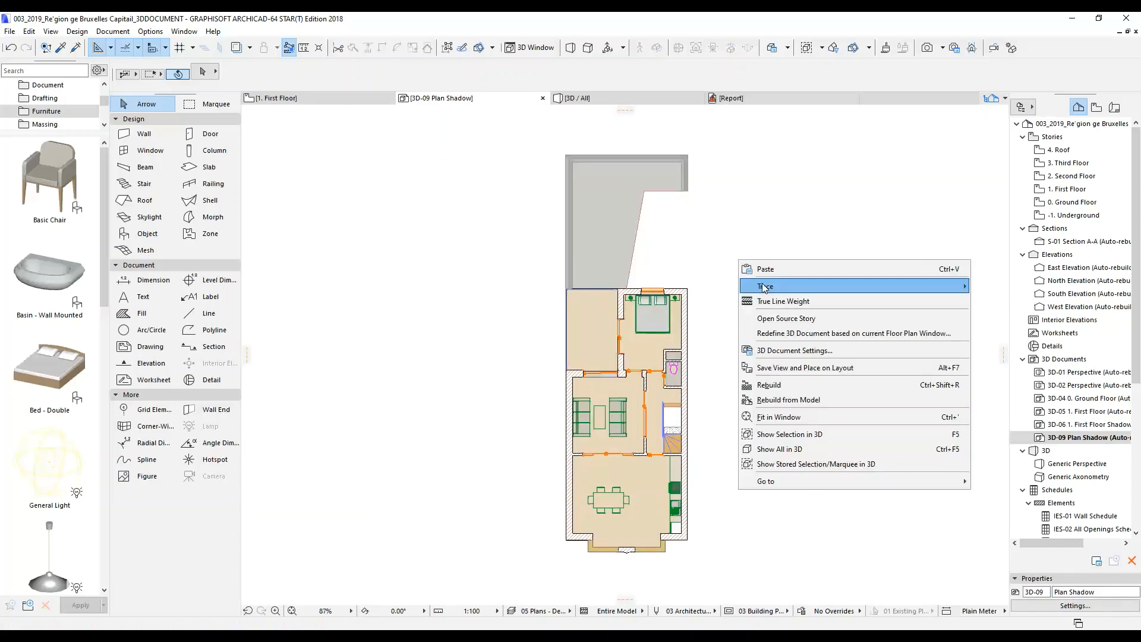
pyautogui.click(763, 351)
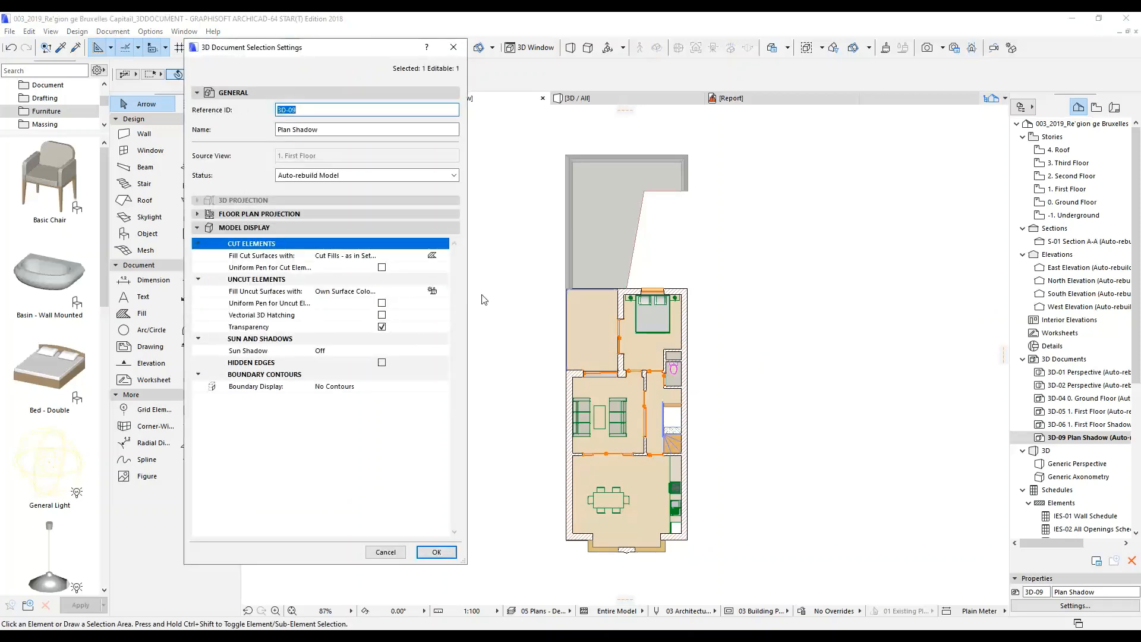
pyautogui.click(436, 256)
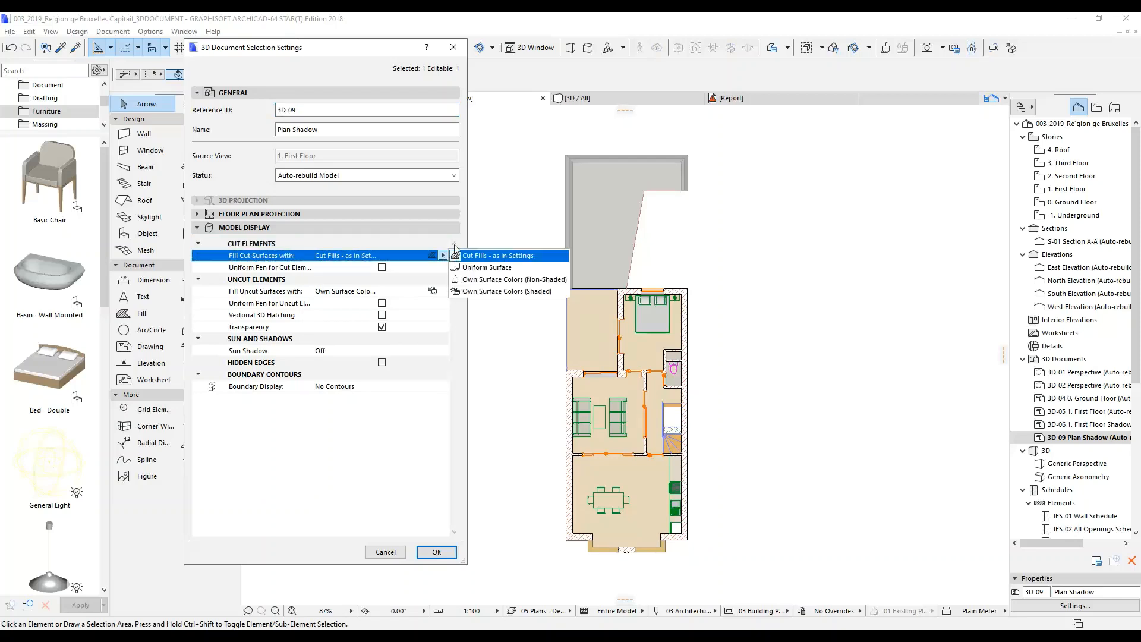
pyautogui.click(484, 268)
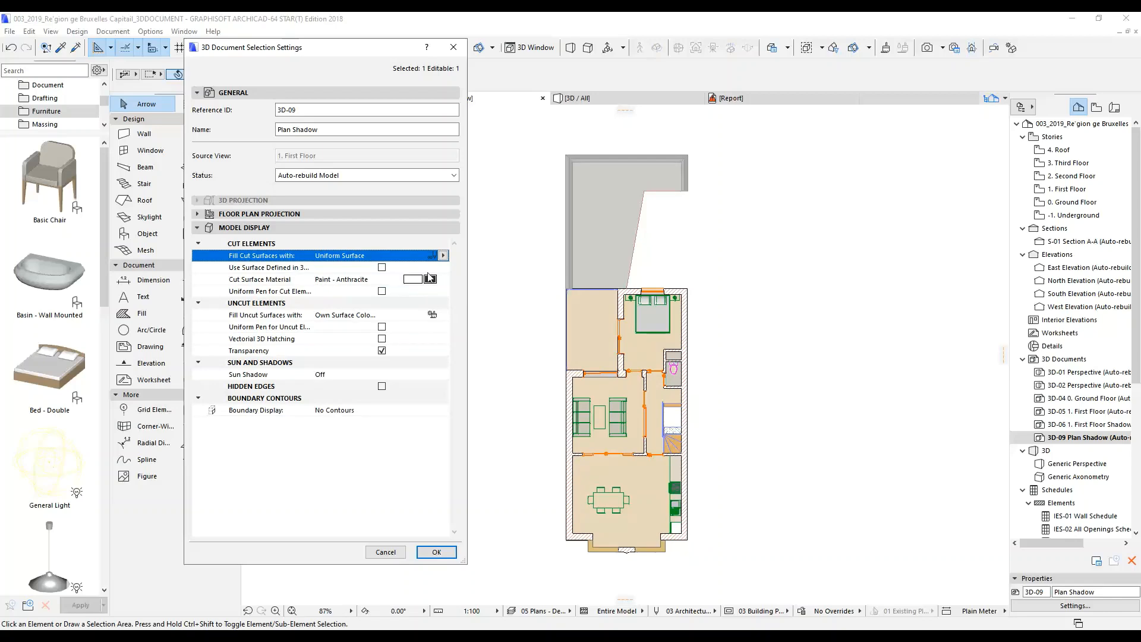
pyautogui.click(381, 268)
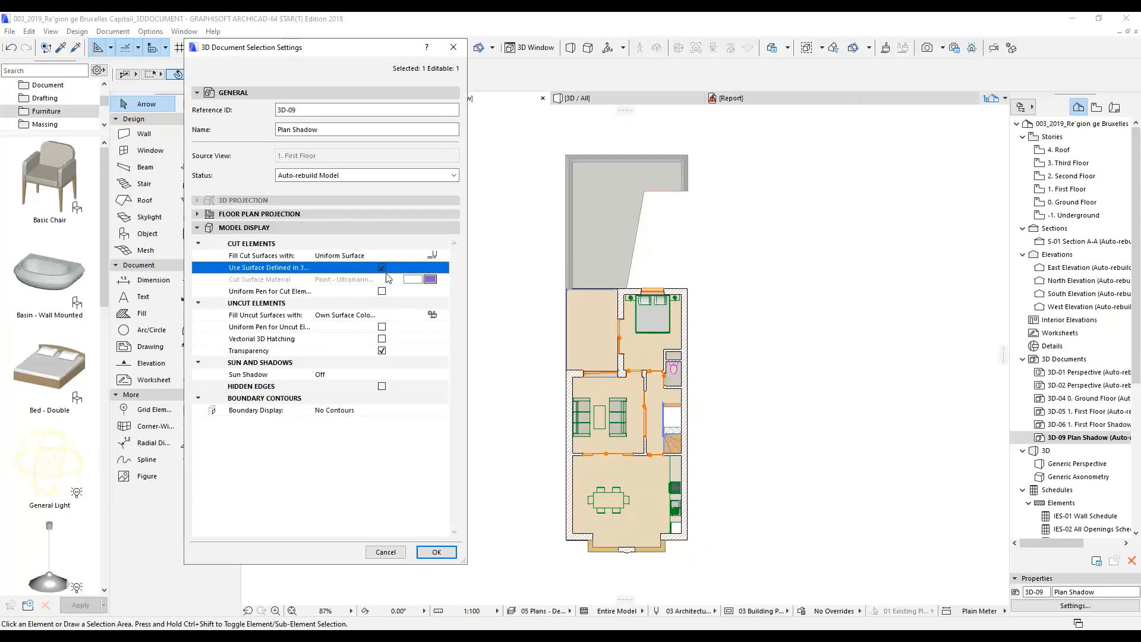
pyautogui.click(381, 268)
pyautogui.click(430, 279)
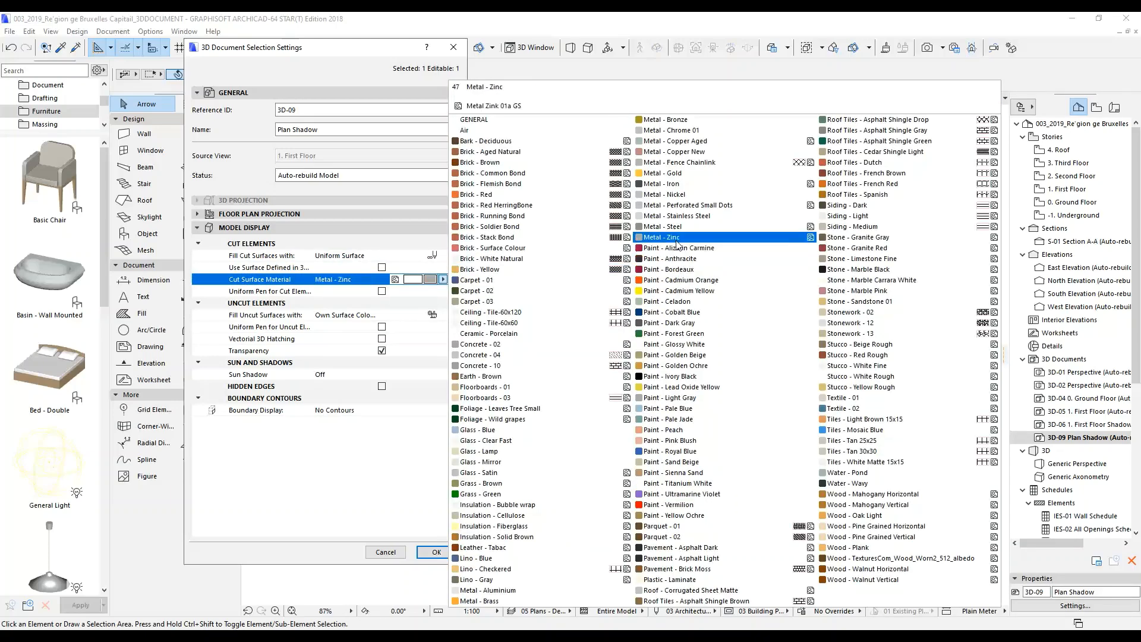
pyautogui.click(653, 323)
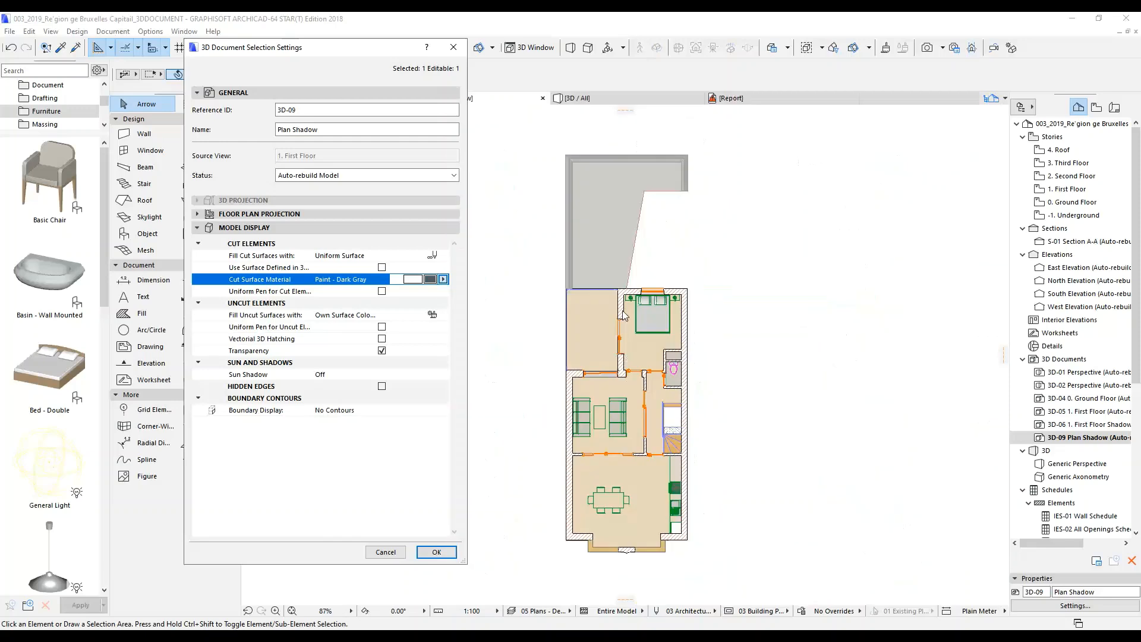
pyautogui.click(381, 292)
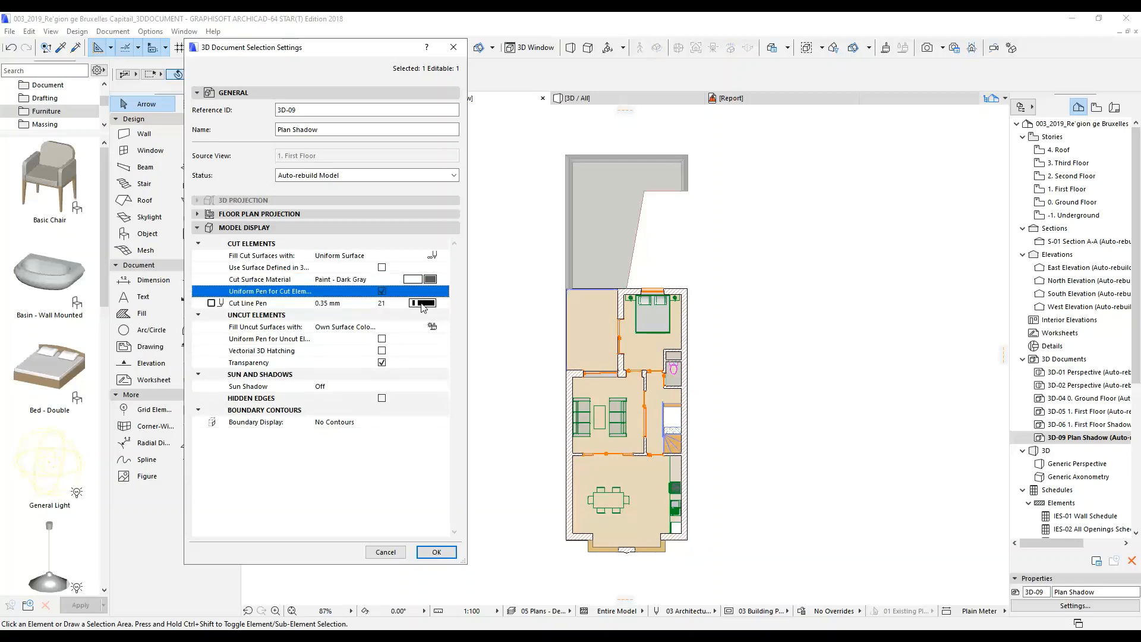
# Step: Fill uncut surfaces with a uniform pen color using pen 122, and enable vectorial 3D hatching
pyautogui.click(443, 328)
pyautogui.click(488, 351)
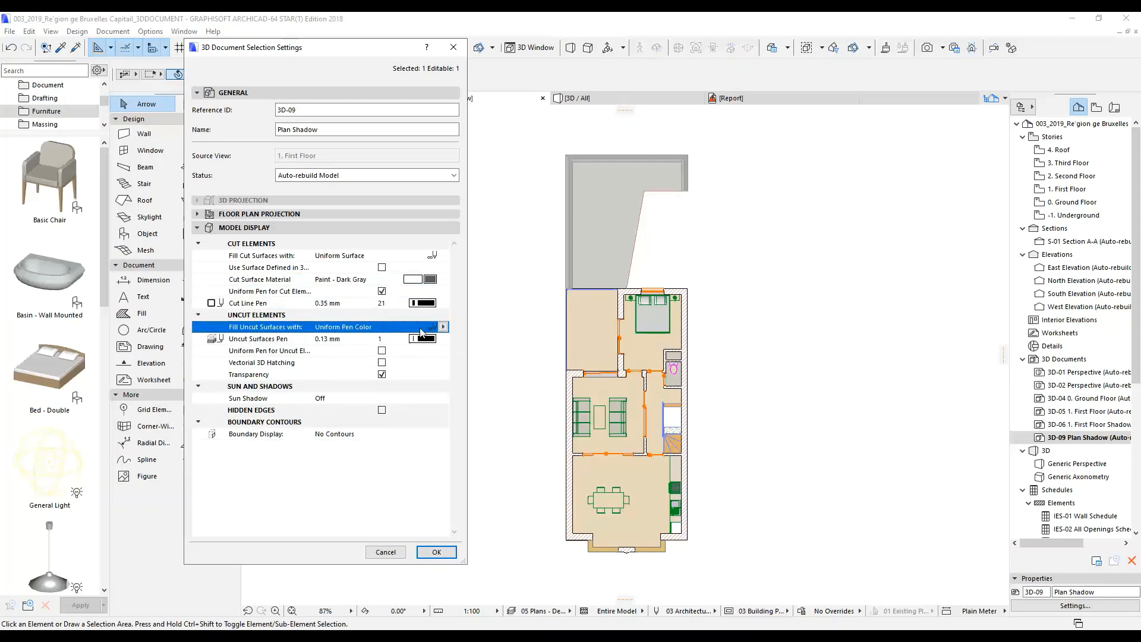
pyautogui.click(382, 362)
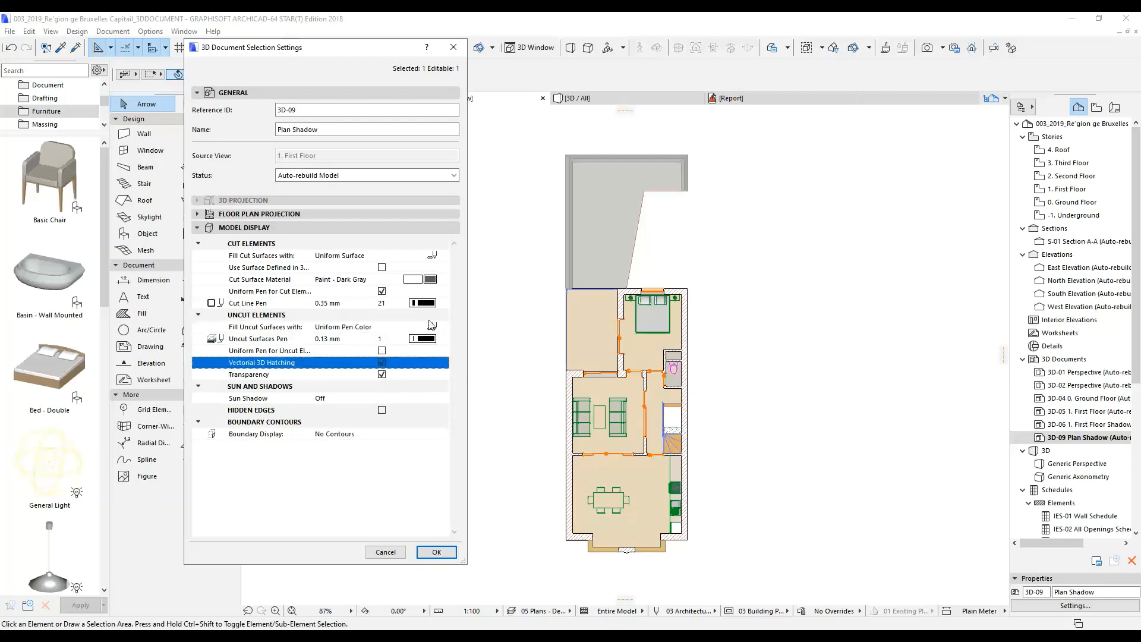
pyautogui.click(426, 339)
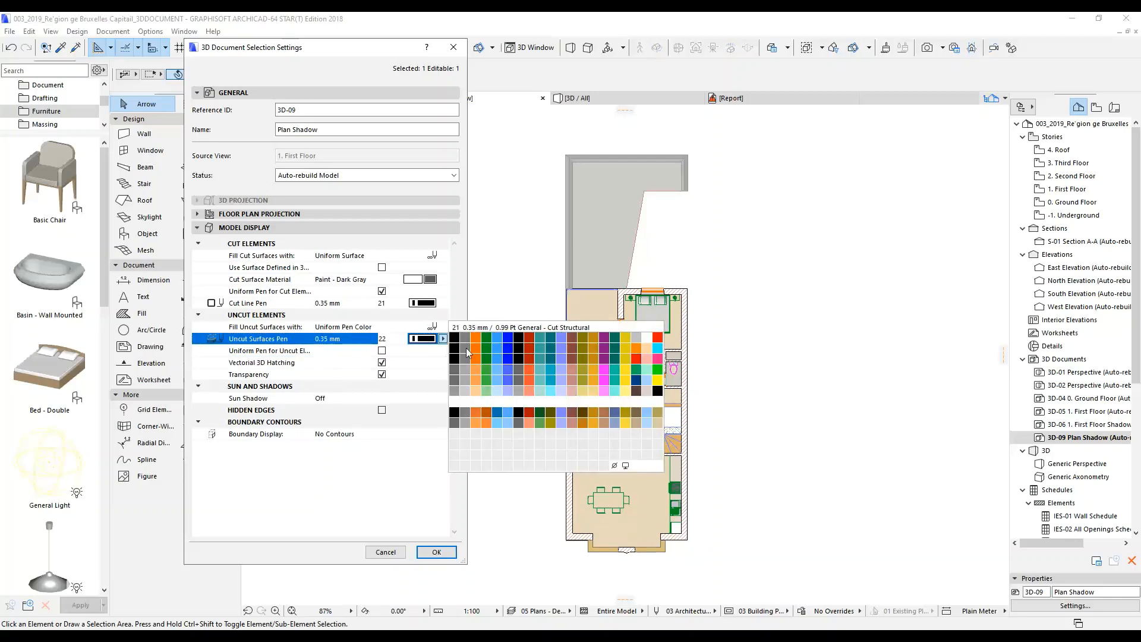
pyautogui.click(465, 401)
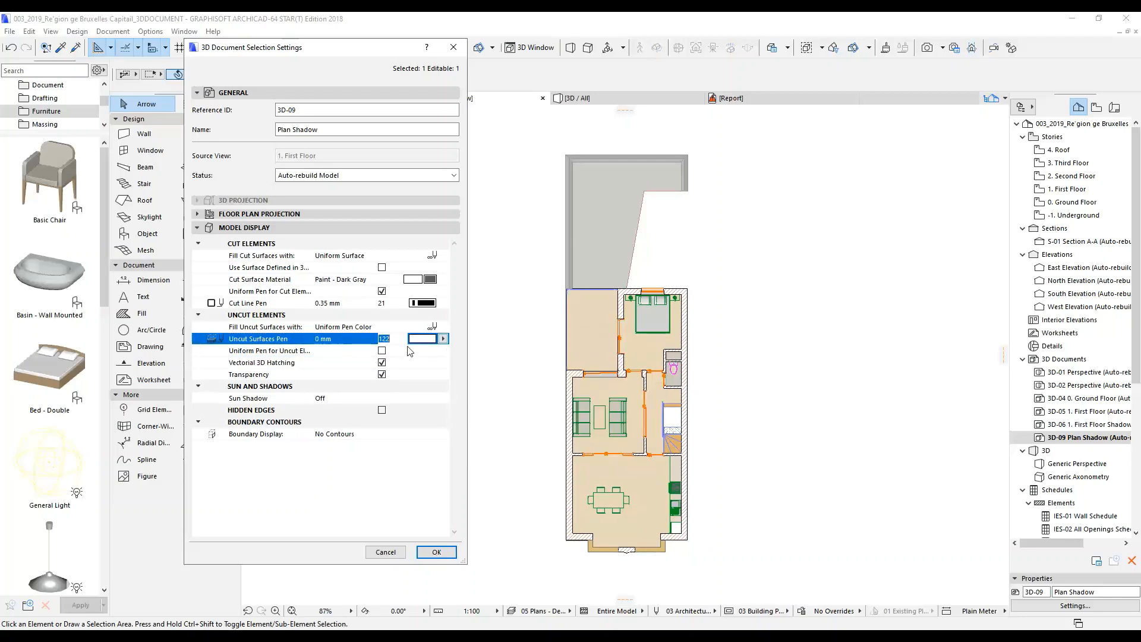
# Step: Turn on sun shadows with 25 % shadow polygons, apply the settings, and inspect the resulting plan
pyautogui.click(353, 398)
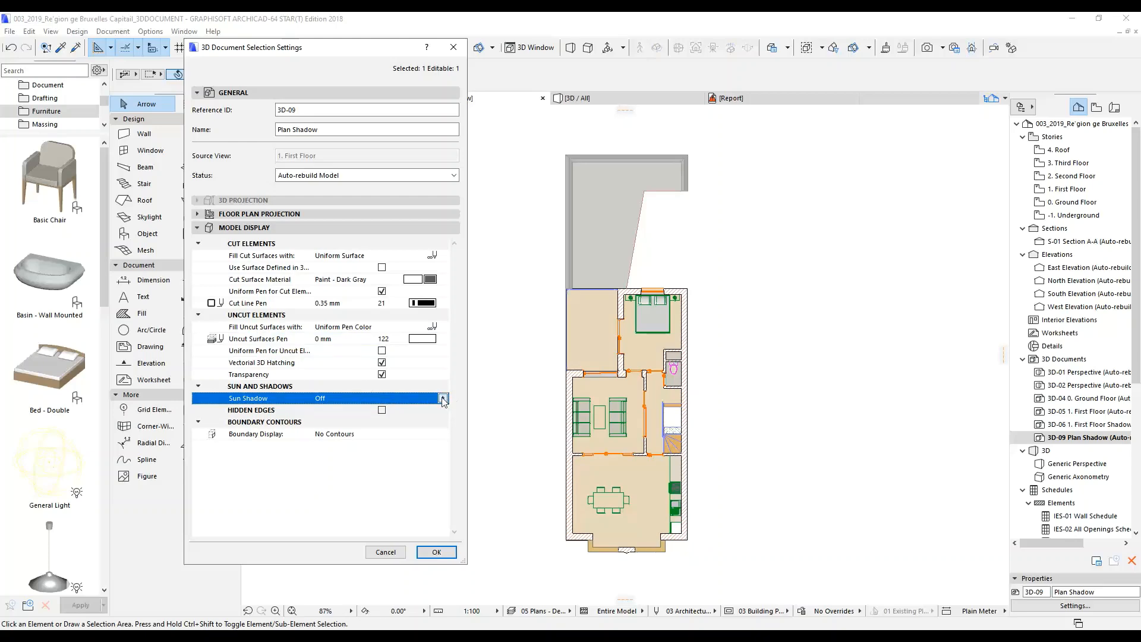
pyautogui.click(443, 398)
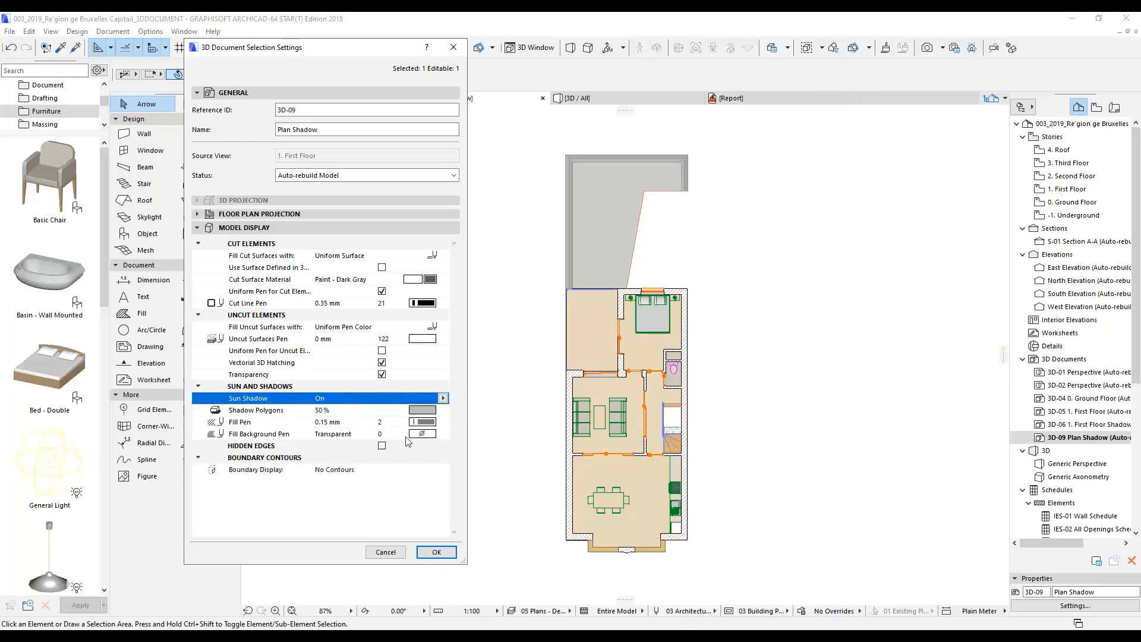
pyautogui.click(423, 410)
pyautogui.click(499, 130)
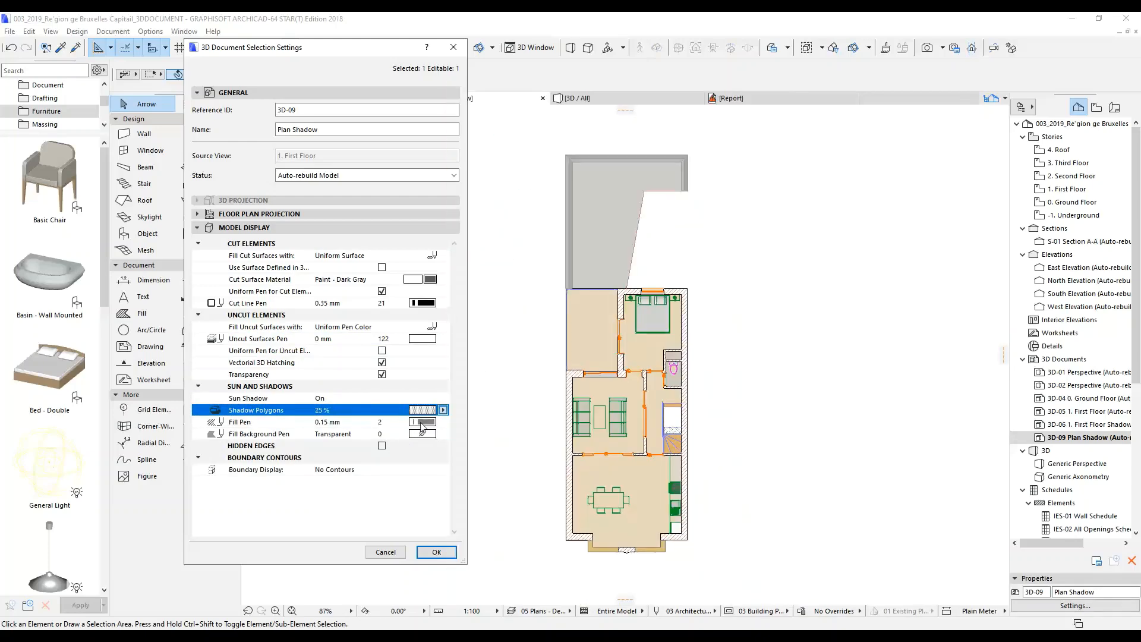
pyautogui.click(423, 422)
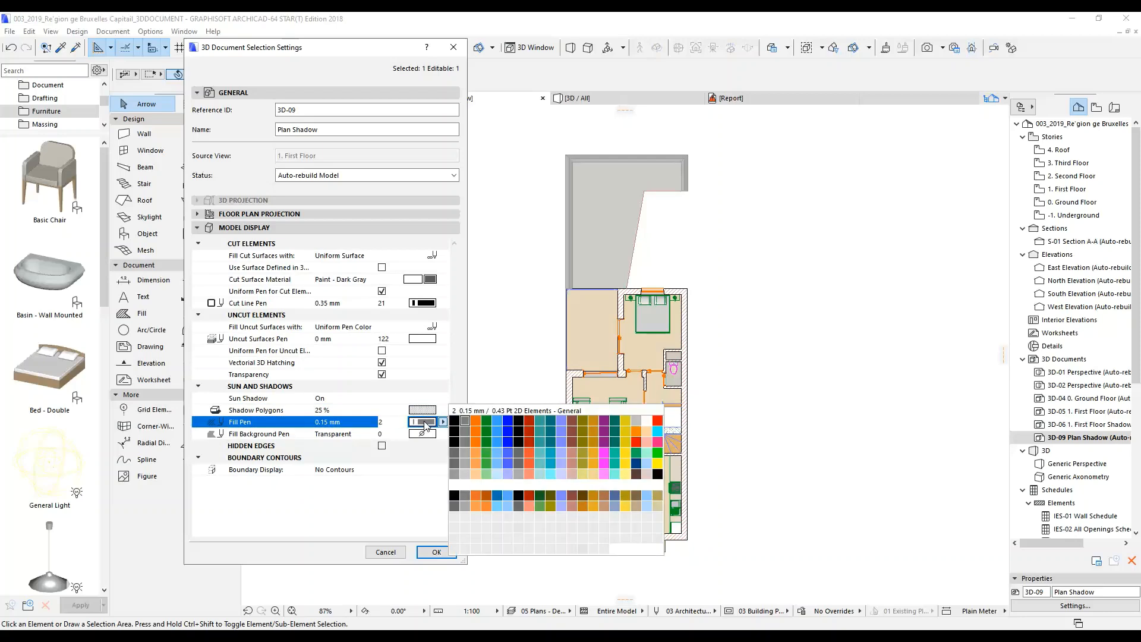
pyautogui.click(416, 475)
pyautogui.click(436, 551)
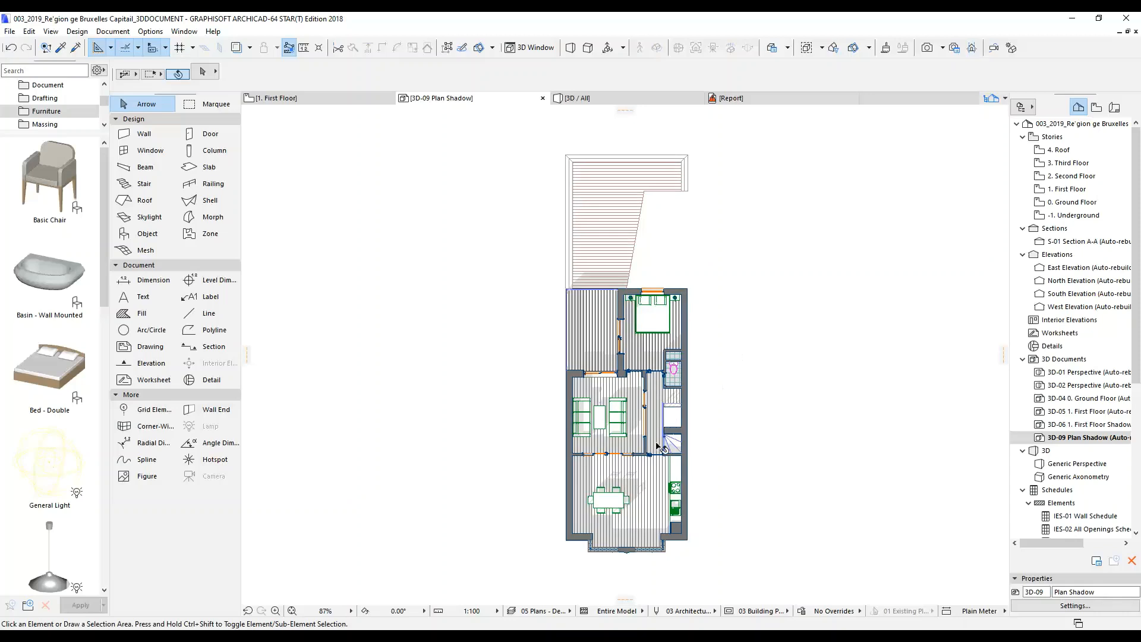
pyautogui.scroll(3, 658, 445)
pyautogui.scroll(-3, 659, 444)
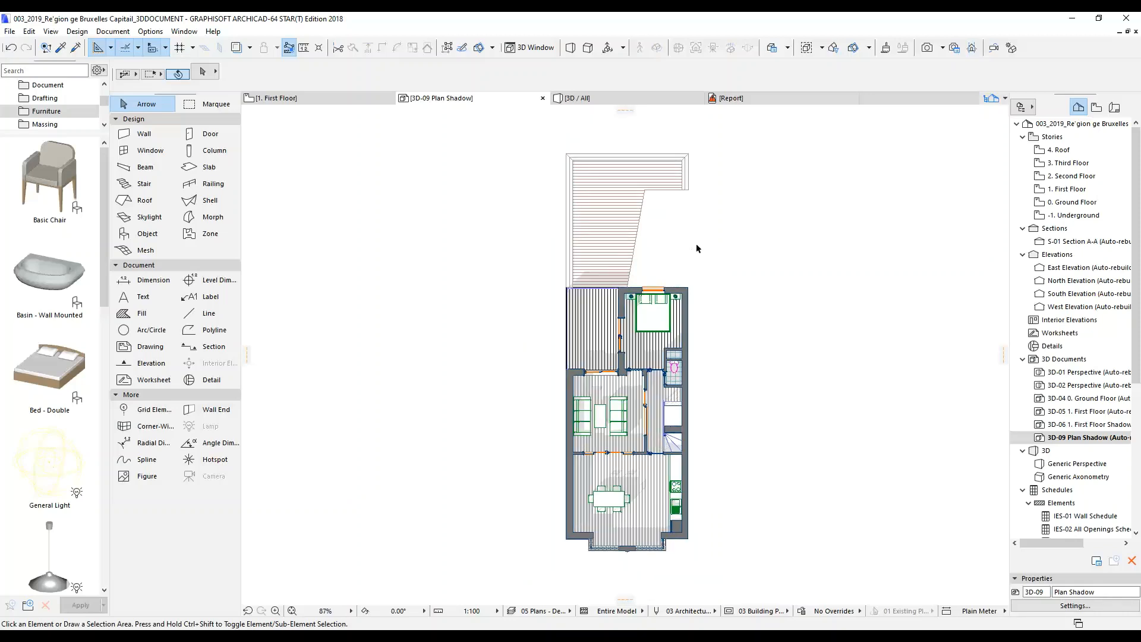
# Step: On the First Floor plan, set the terrace slab's uncut line pen to 102, then check the Plan Shadow document
pyautogui.click(316, 99)
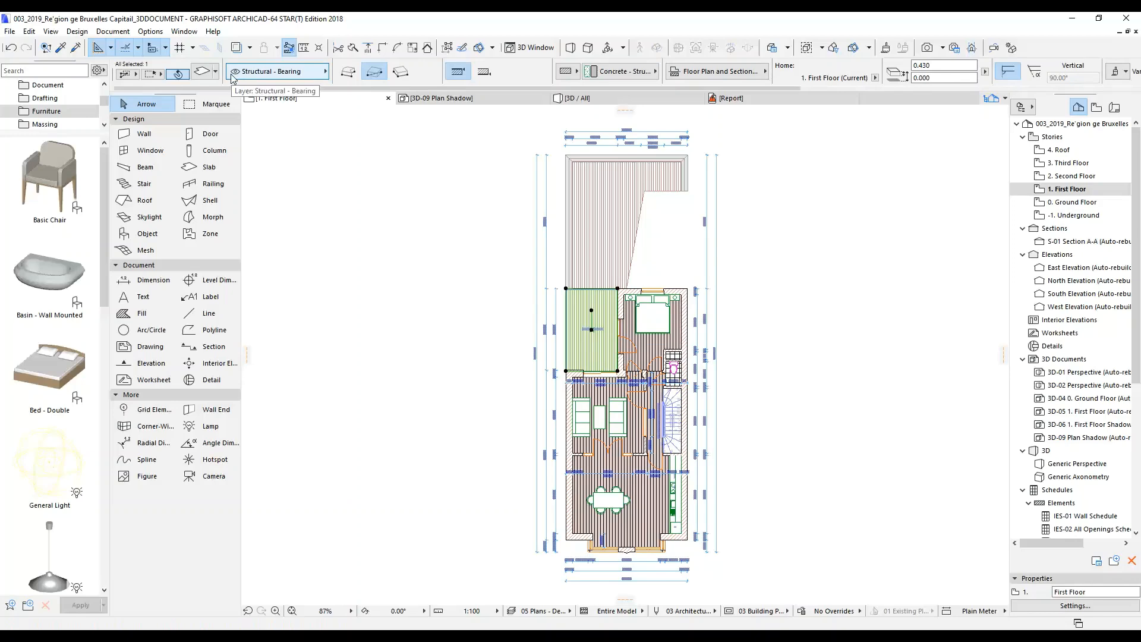
pyautogui.hotkey('ctrl', 't')
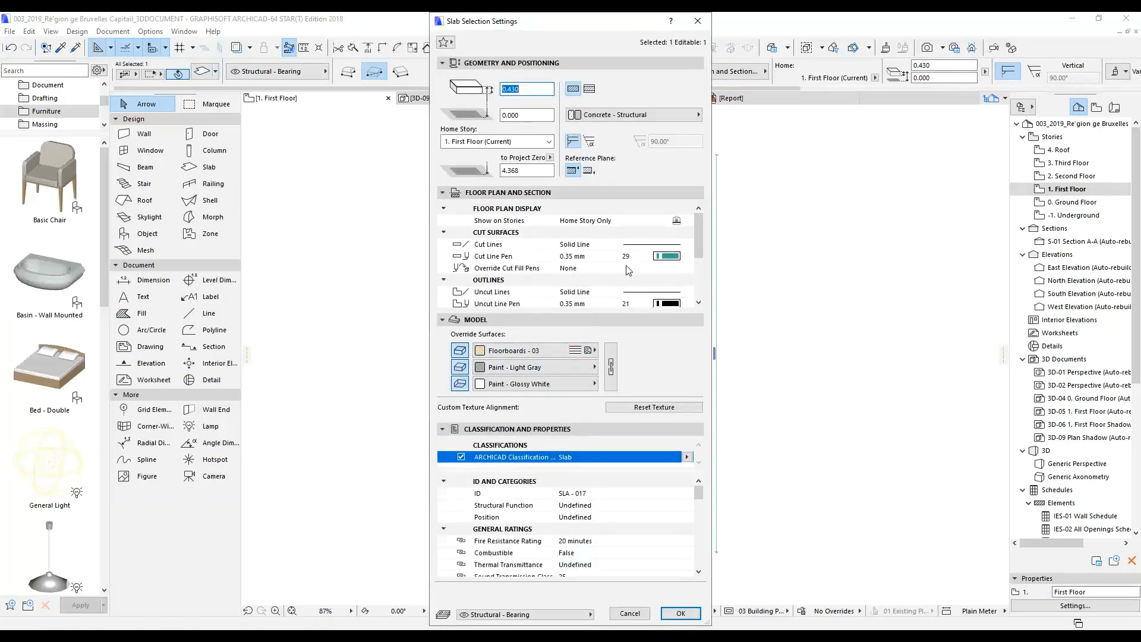
pyautogui.scroll(-3, 683, 252)
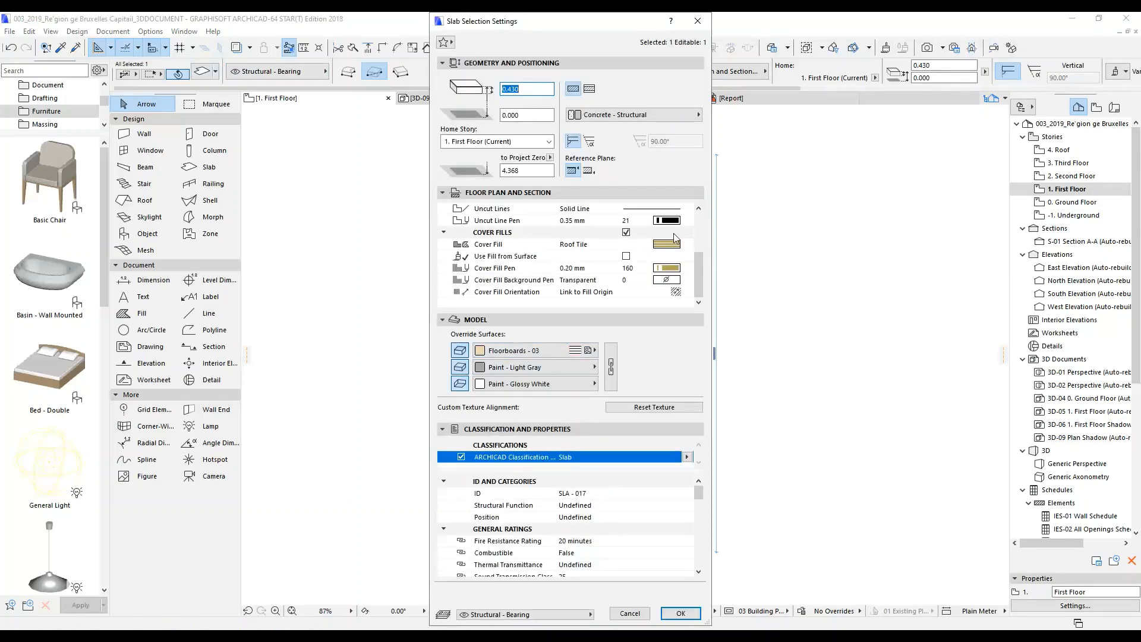
pyautogui.moveTo(699, 260); pyautogui.dragTo(699, 245)
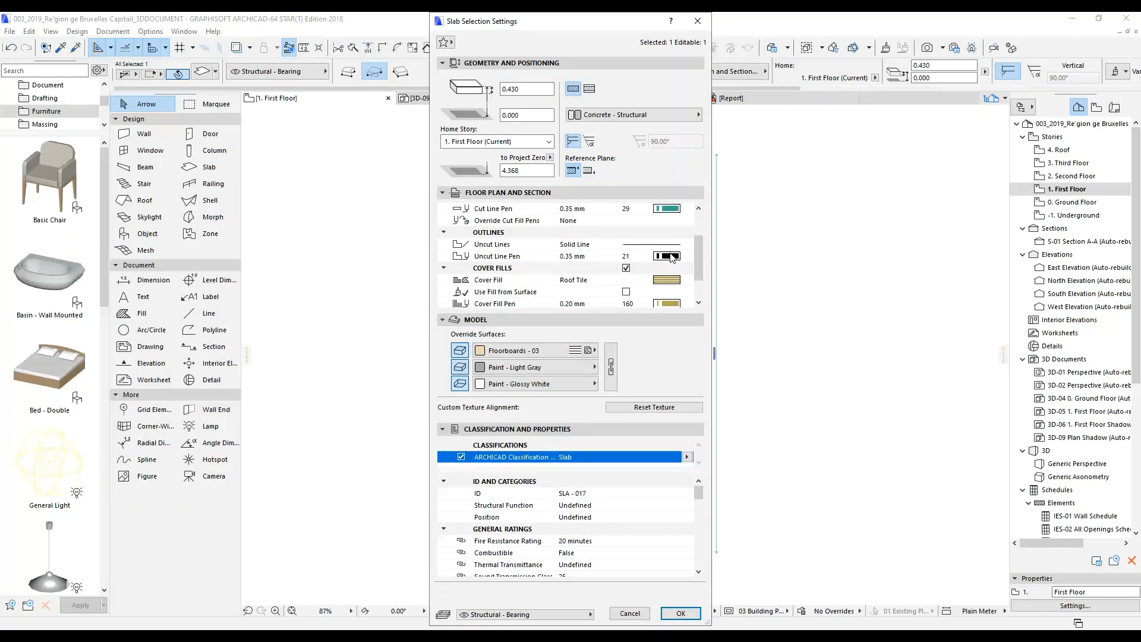
pyautogui.click(673, 256)
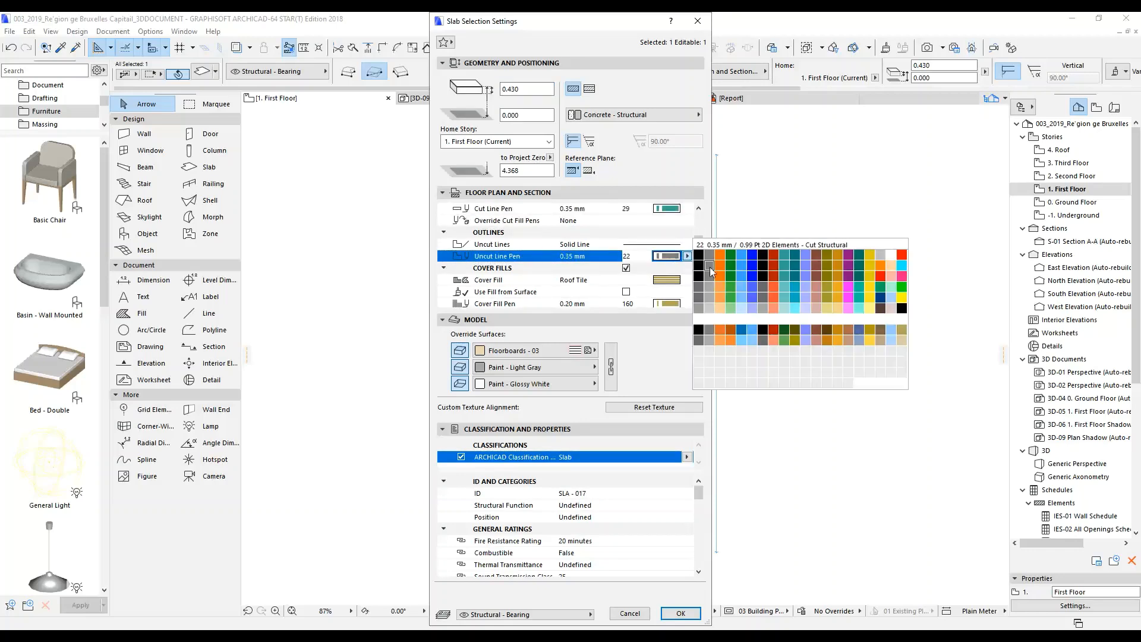
pyautogui.click(706, 297)
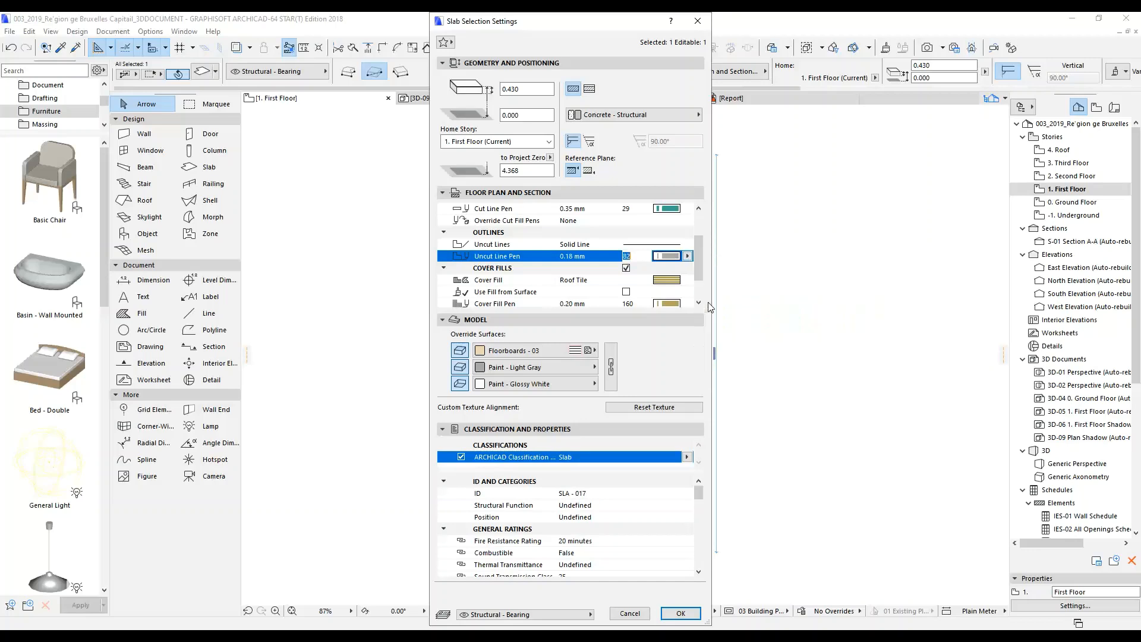
pyautogui.click(686, 256)
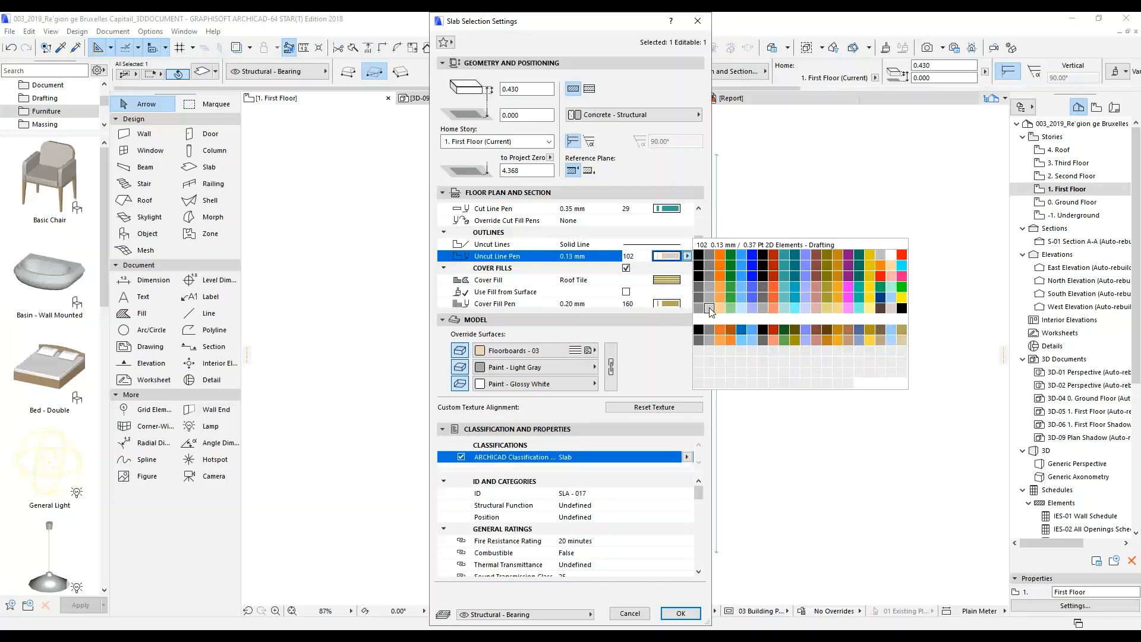
pyautogui.click(688, 256)
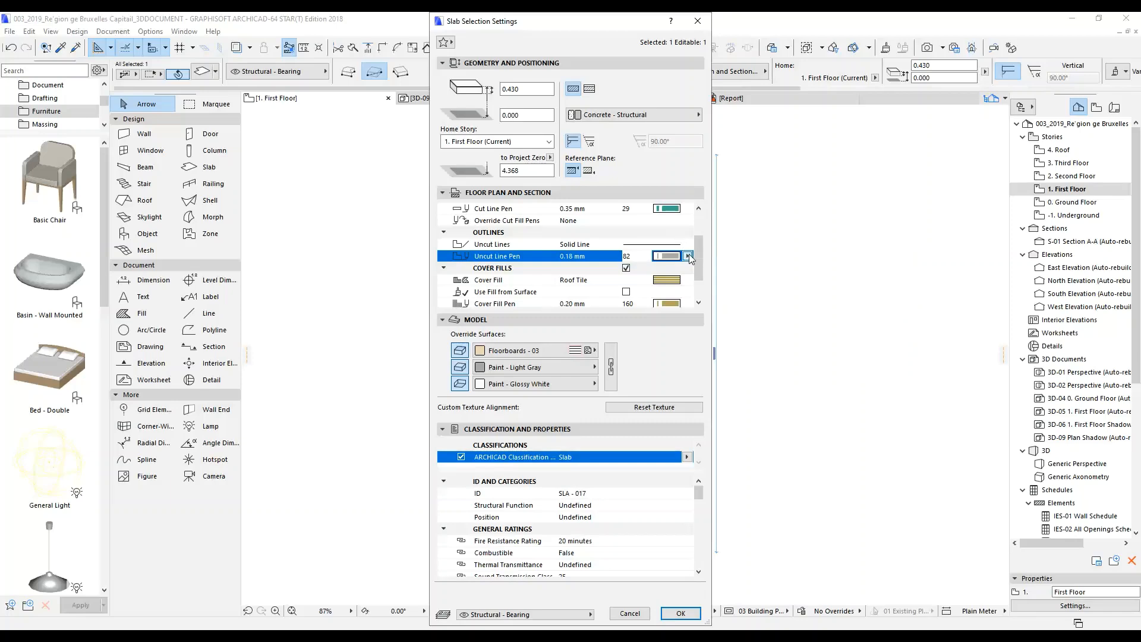
pyautogui.click(688, 256)
pyautogui.click(707, 315)
pyautogui.click(680, 614)
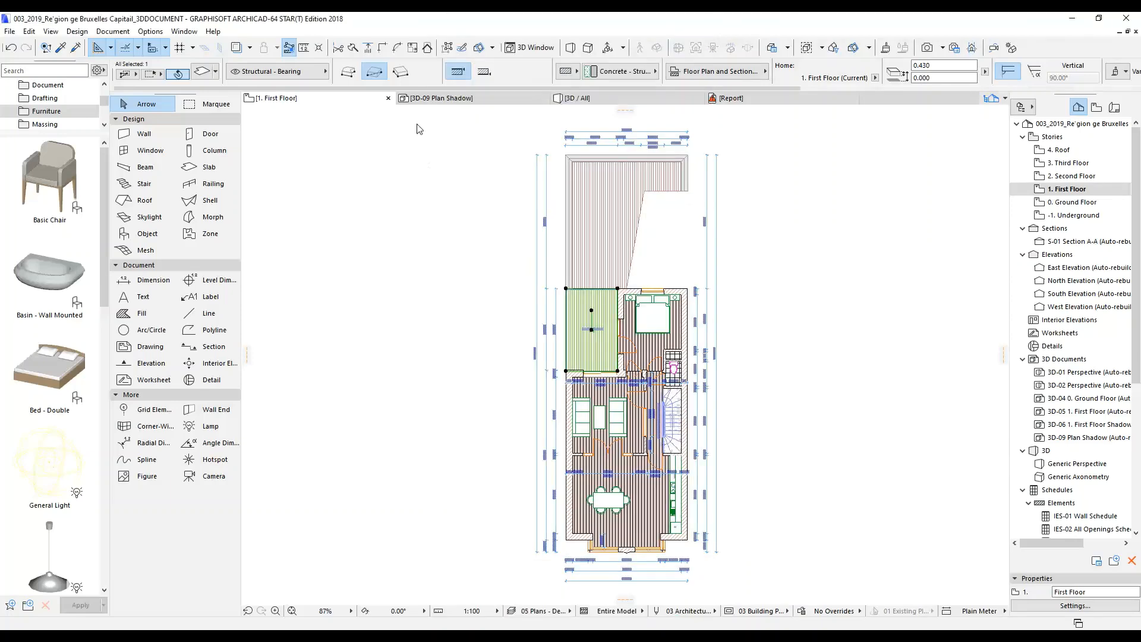
pyautogui.click(454, 99)
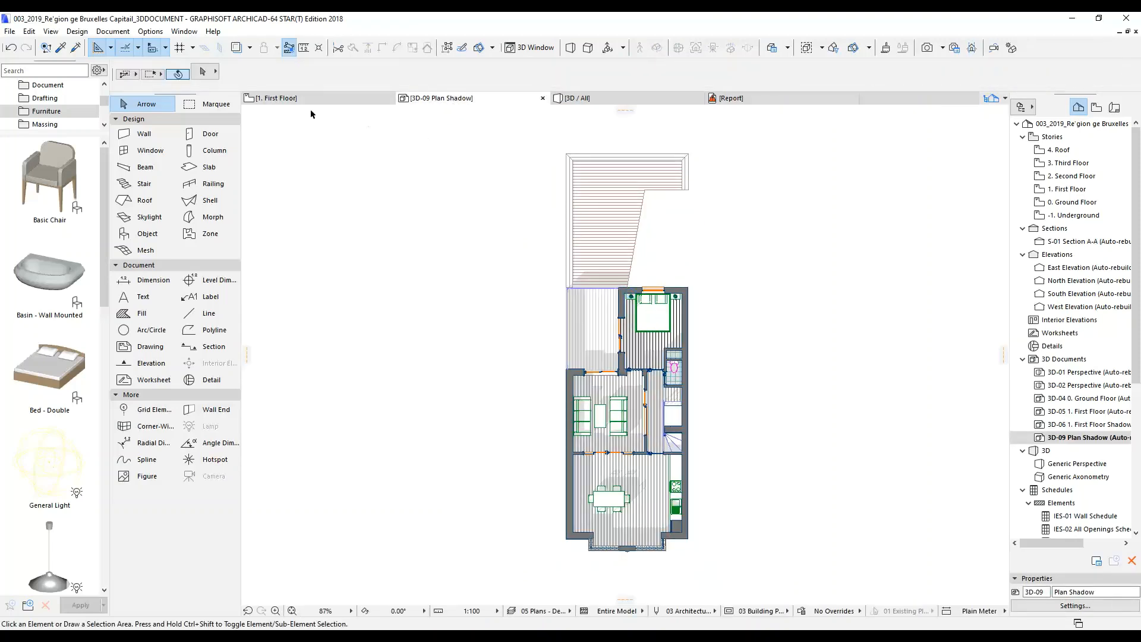
# Step: On the First Floor plan, set the bedroom floor slab's uncut line pen to 102
pyautogui.click(329, 99)
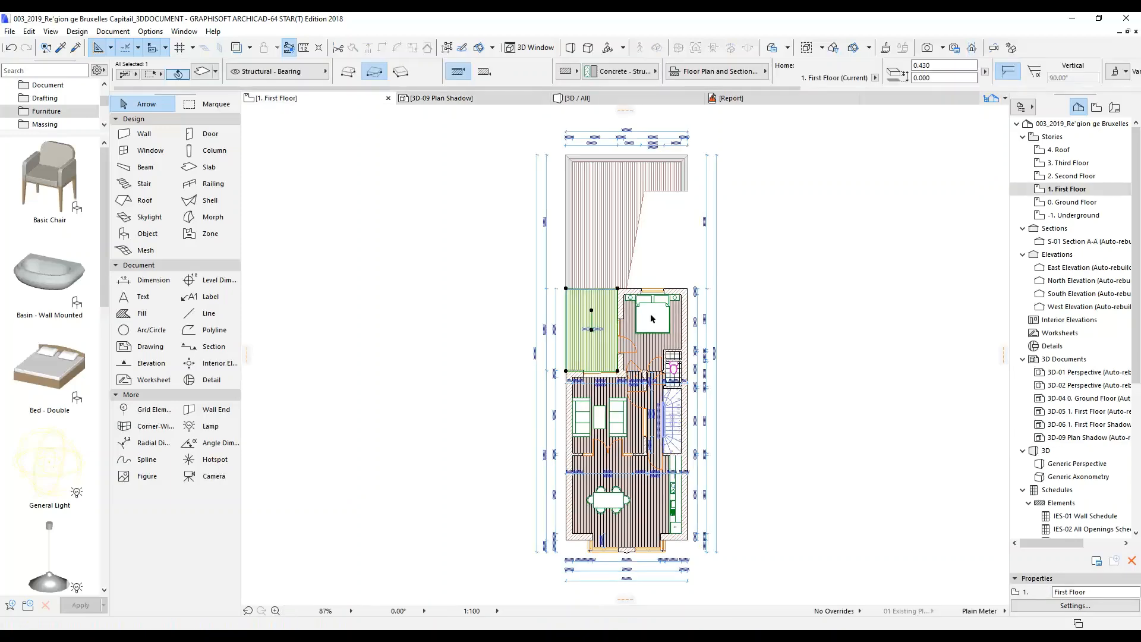
pyautogui.click(711, 343)
pyautogui.click(652, 348)
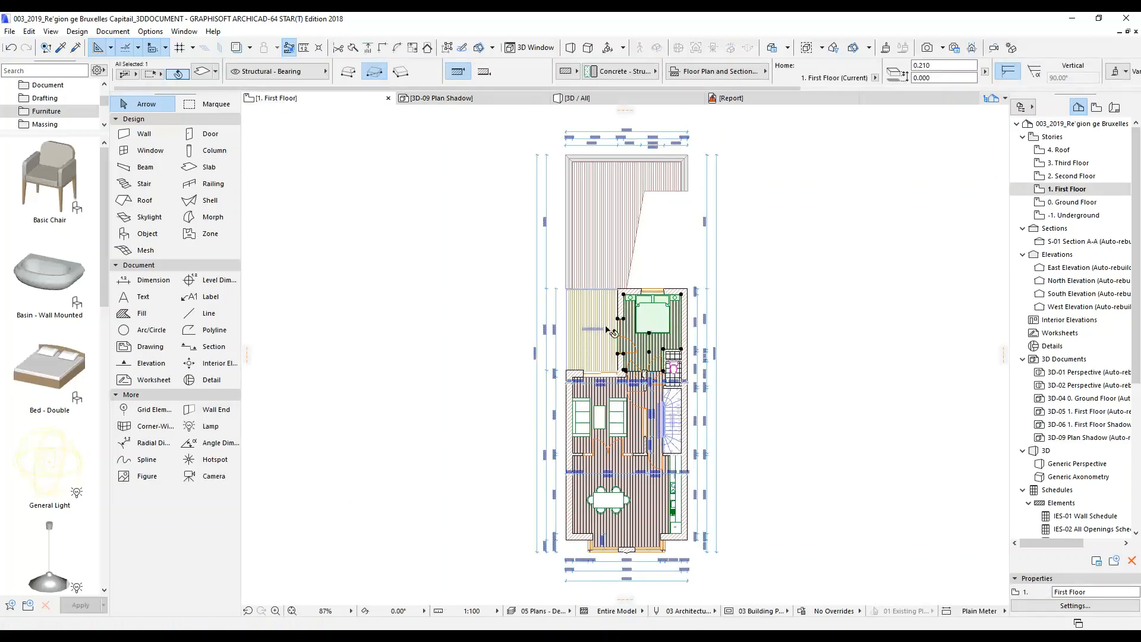
pyautogui.click(203, 72)
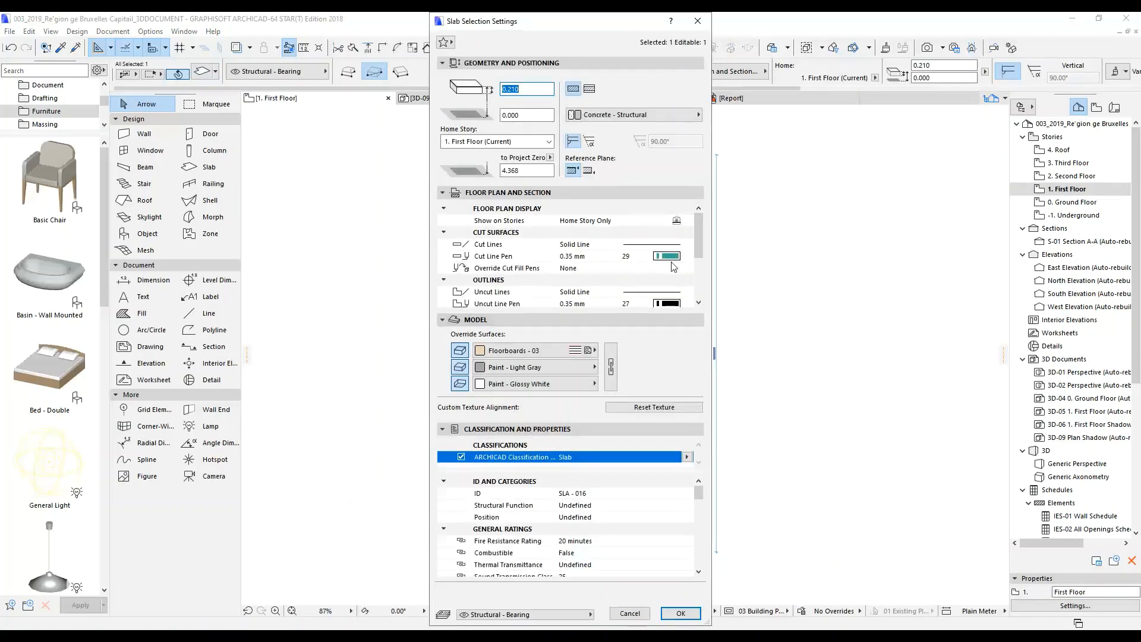
pyautogui.moveTo(700, 255); pyautogui.dragTo(708, 279)
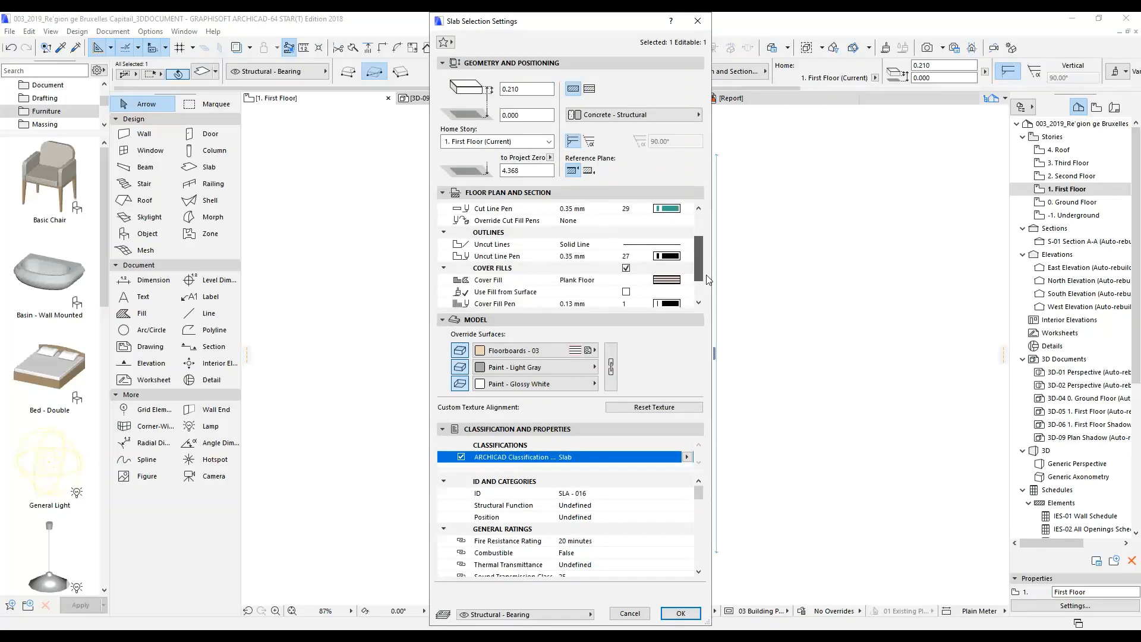
pyautogui.click(666, 257)
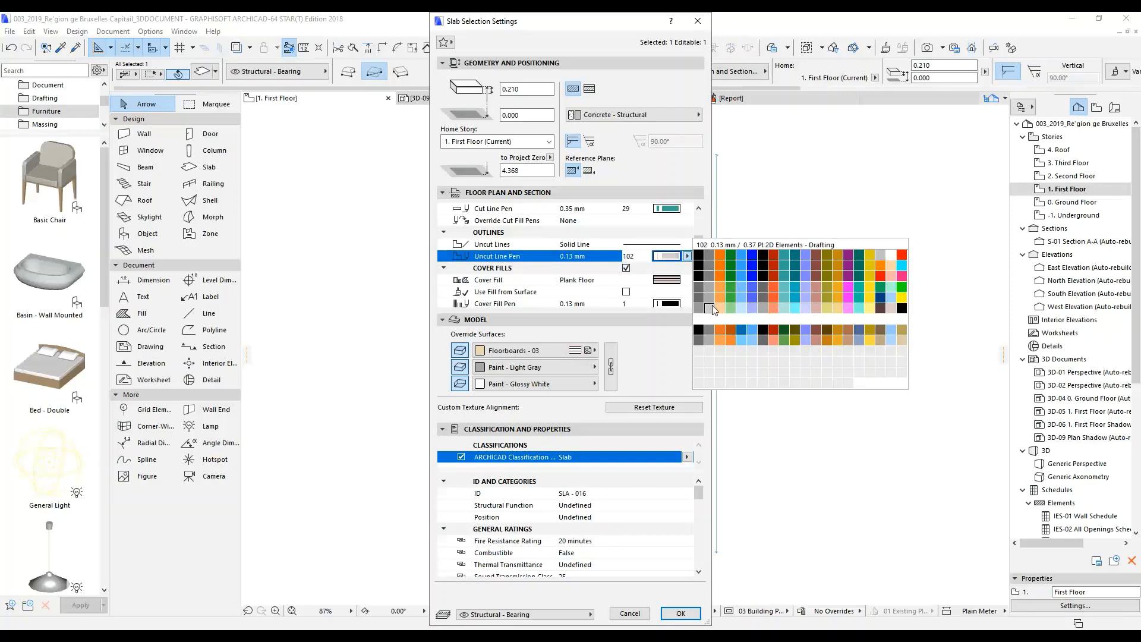
pyautogui.click(710, 308)
pyautogui.click(680, 613)
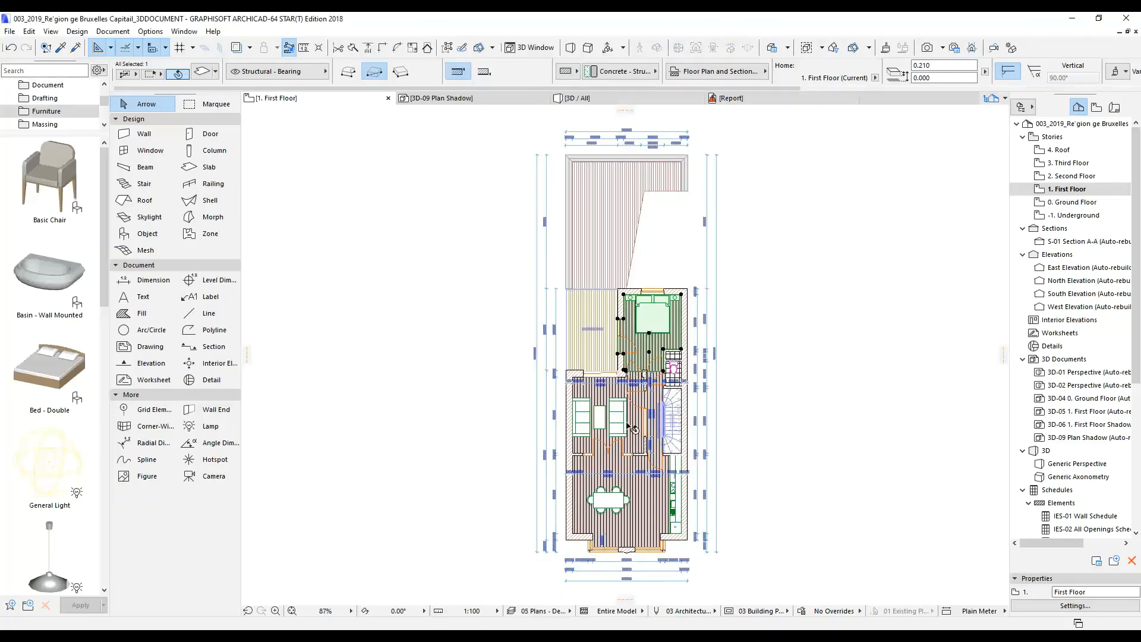
# Step: Set the uncut line pen of the living and dining area's slab to 102, then check the Plan Shadow document
pyautogui.click(640, 504)
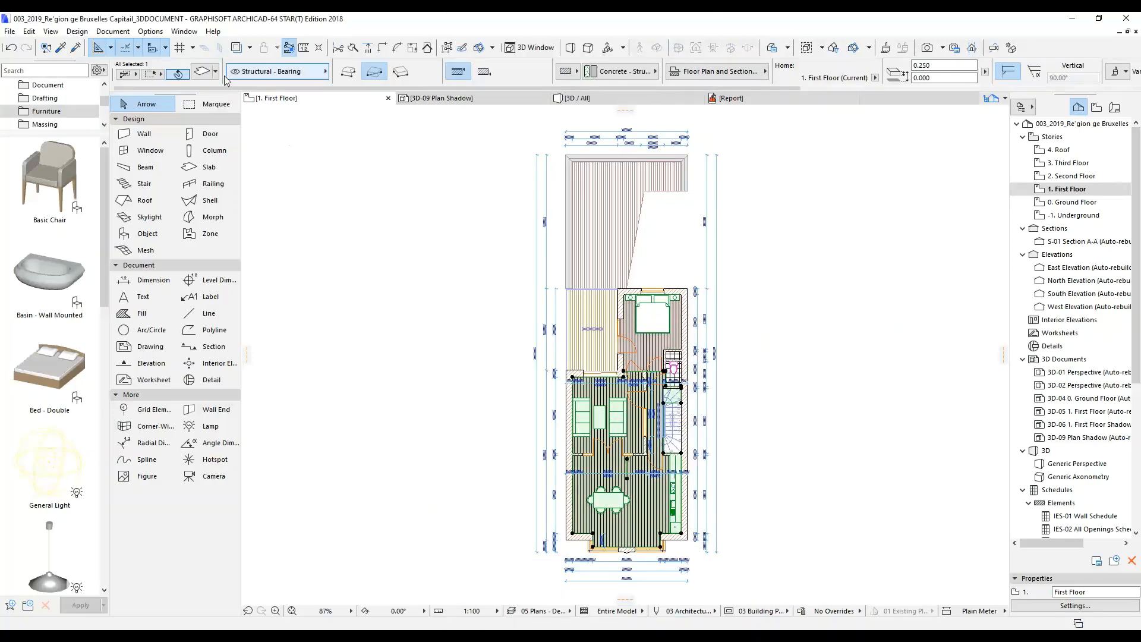
pyautogui.click(202, 71)
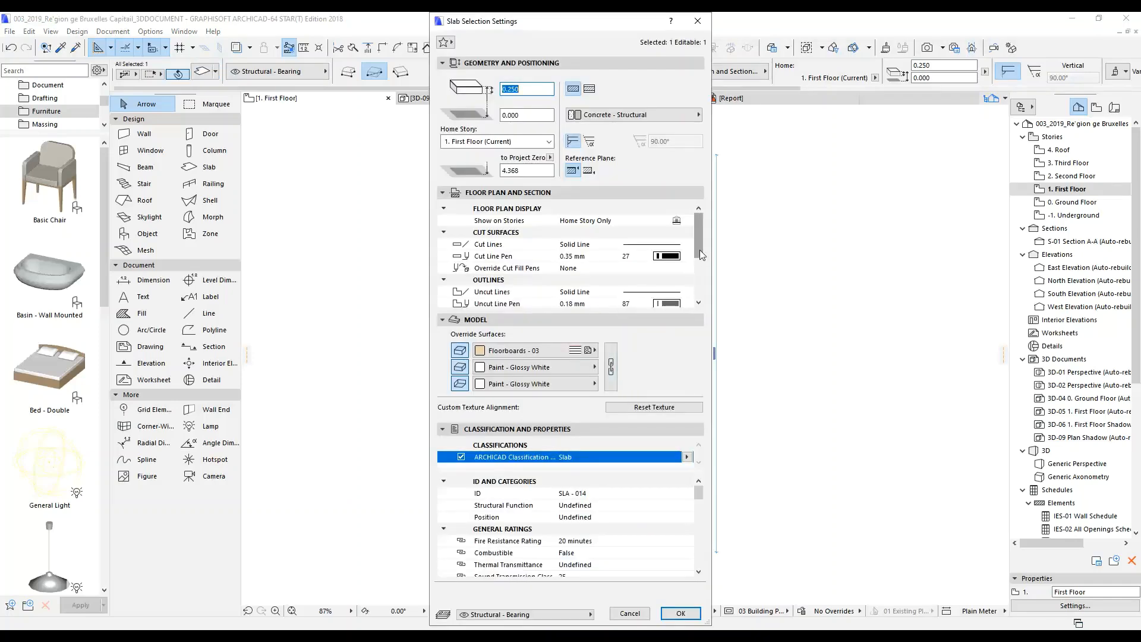
pyautogui.scroll(-5, 700, 254)
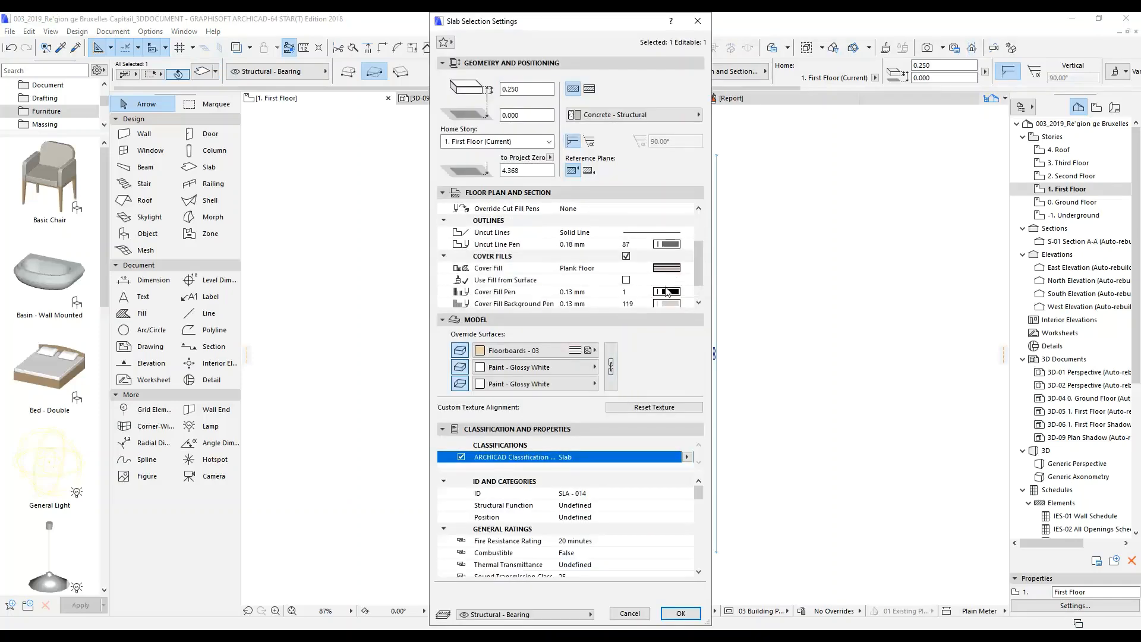
pyautogui.click(666, 245)
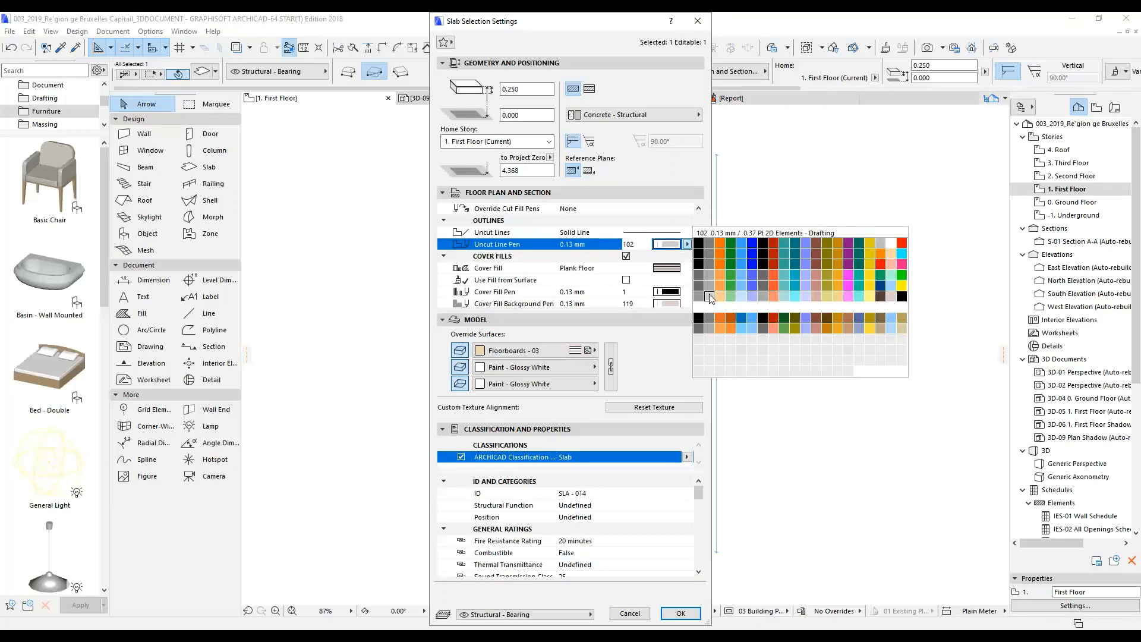
pyautogui.click(709, 296)
pyautogui.click(688, 244)
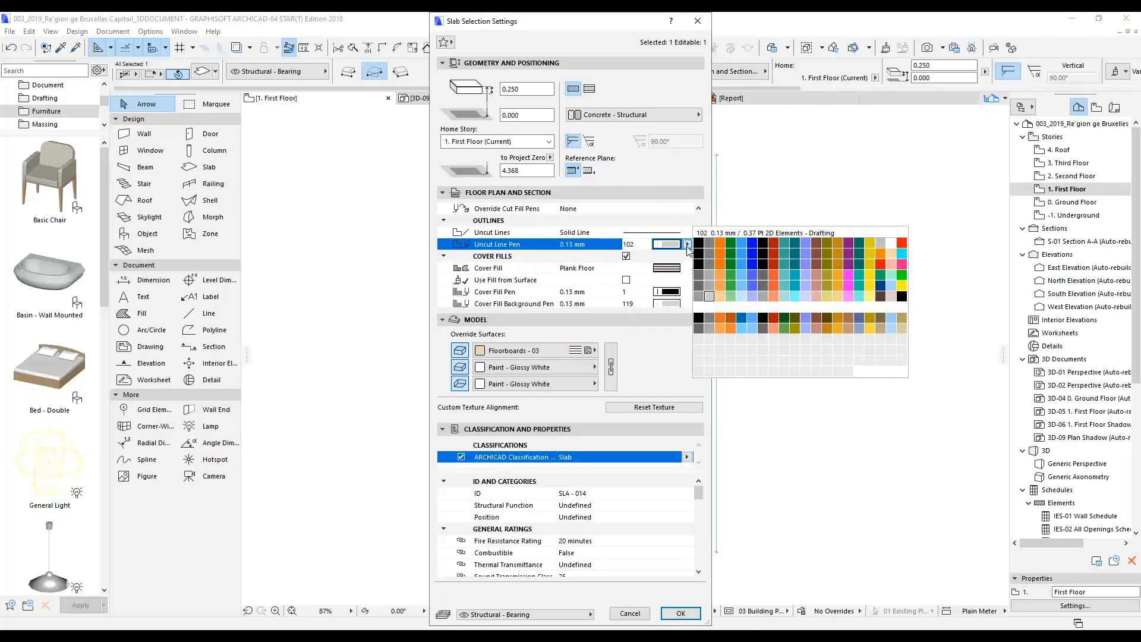
pyautogui.click(710, 294)
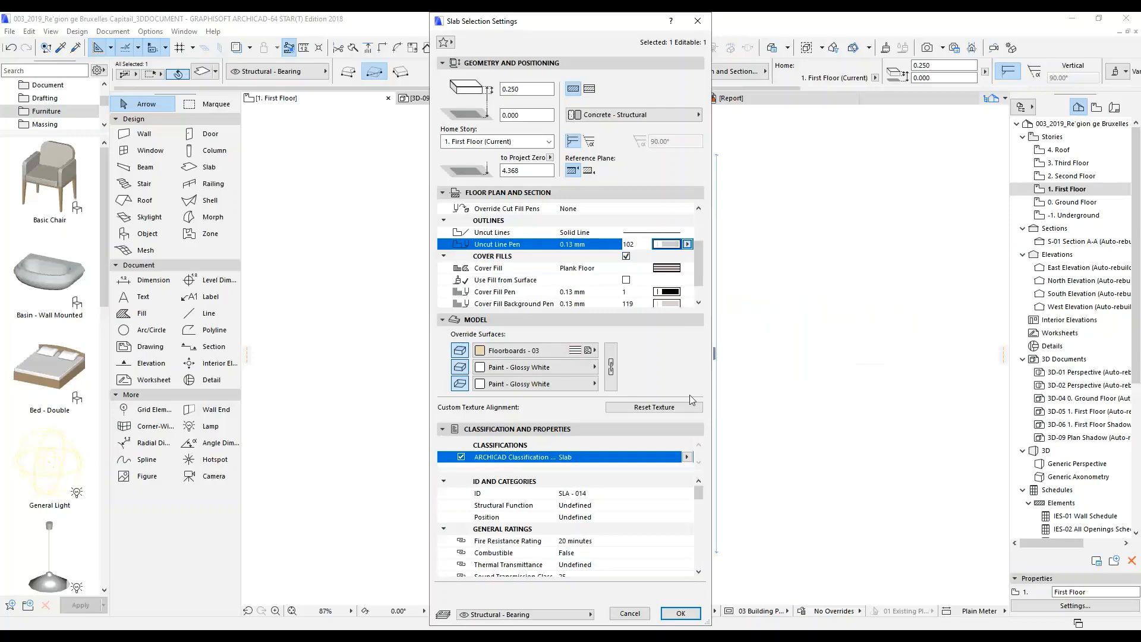
pyautogui.click(680, 613)
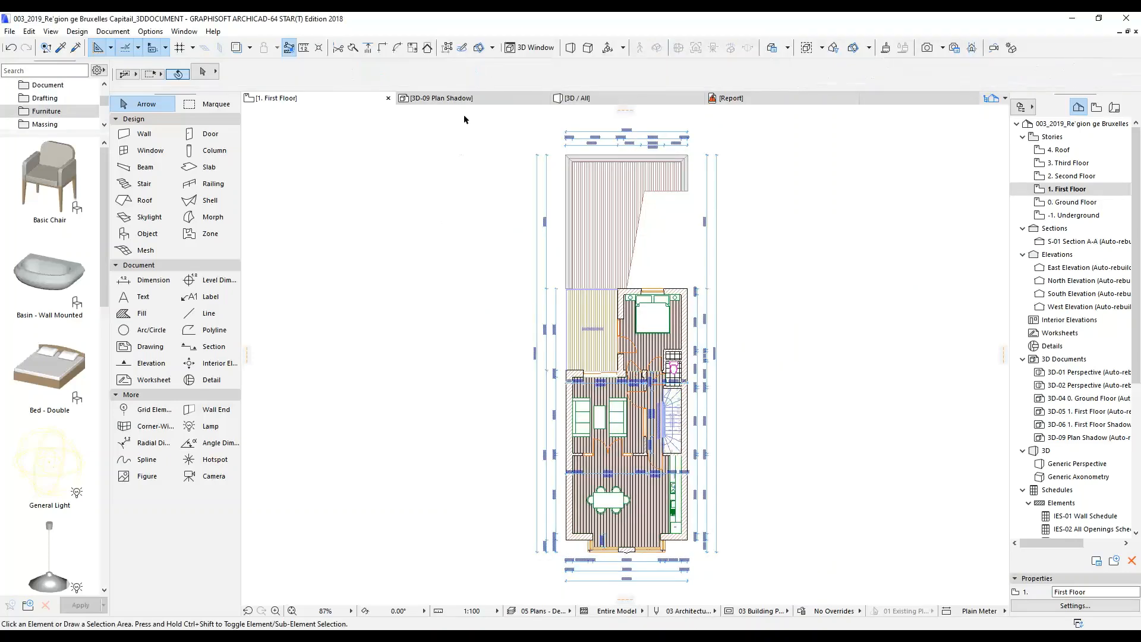
pyautogui.click(475, 98)
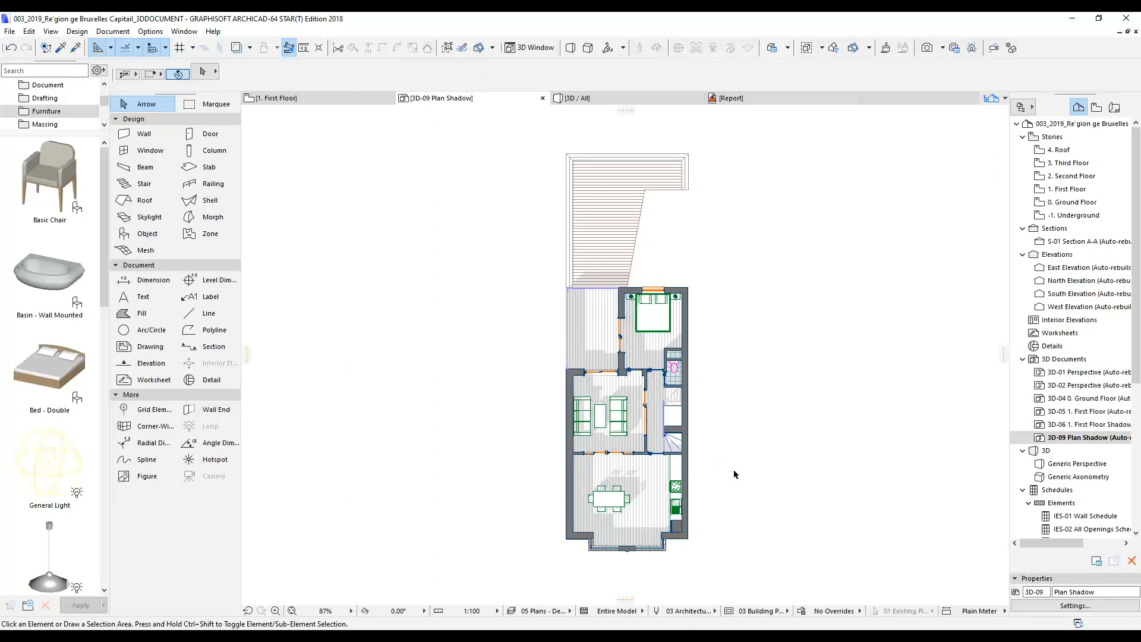
pyautogui.scroll(2, 765, 542)
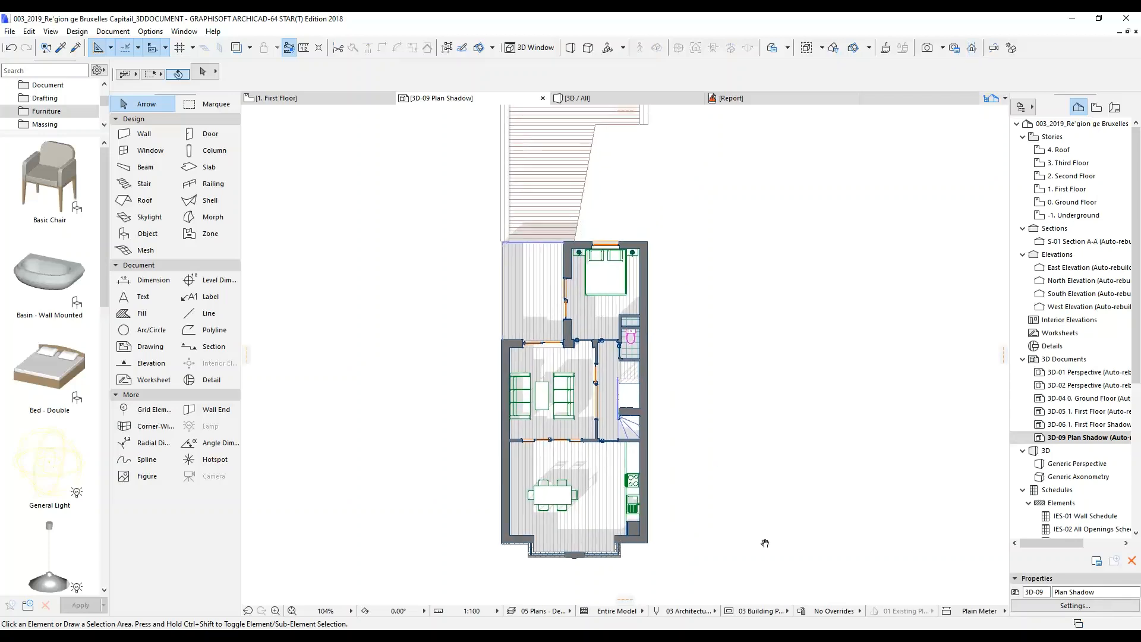
# Step: Identify the roof beyond the terrace in the Plan Shadow document and select the same roof on the First Floor plan
pyautogui.click(514, 197)
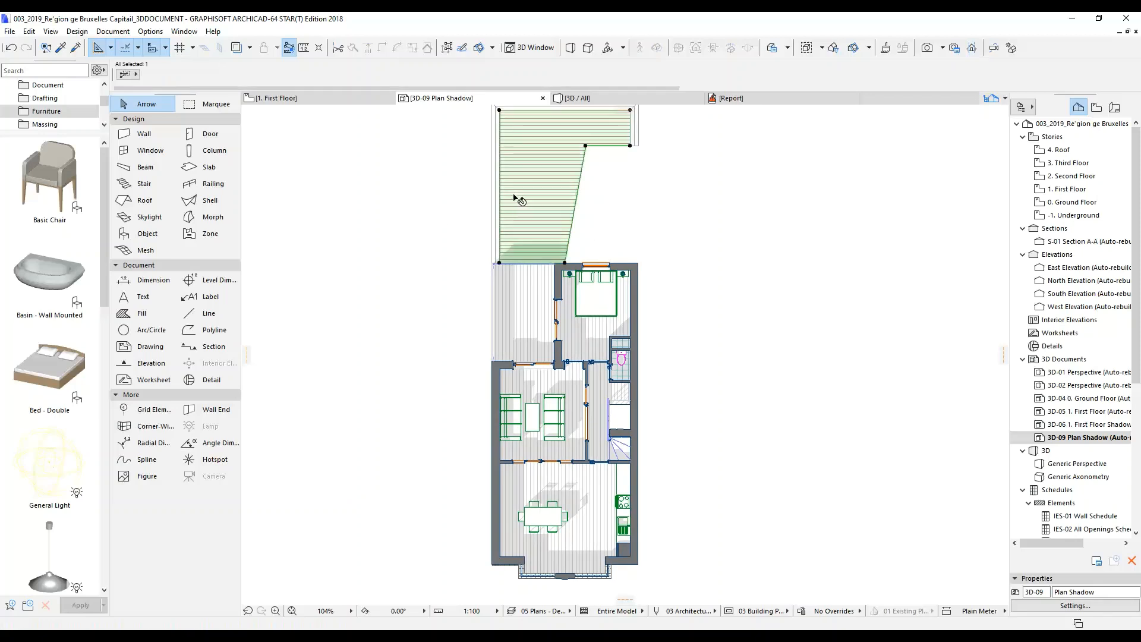
pyautogui.click(365, 170)
pyautogui.click(343, 100)
pyautogui.click(600, 232)
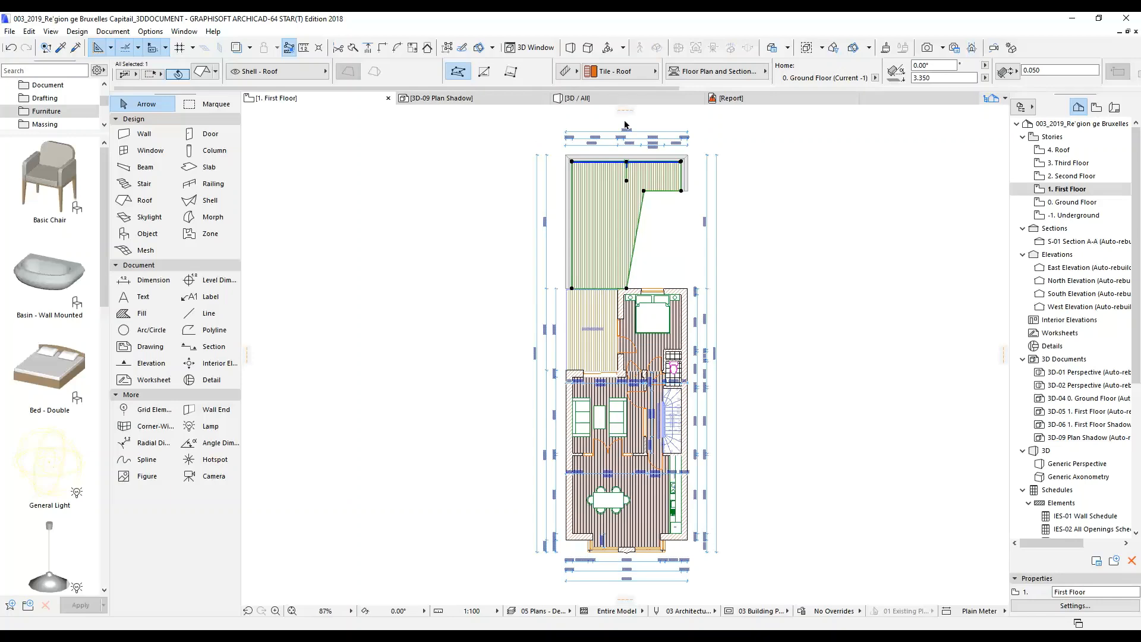
pyautogui.scroll(10, 630, 154)
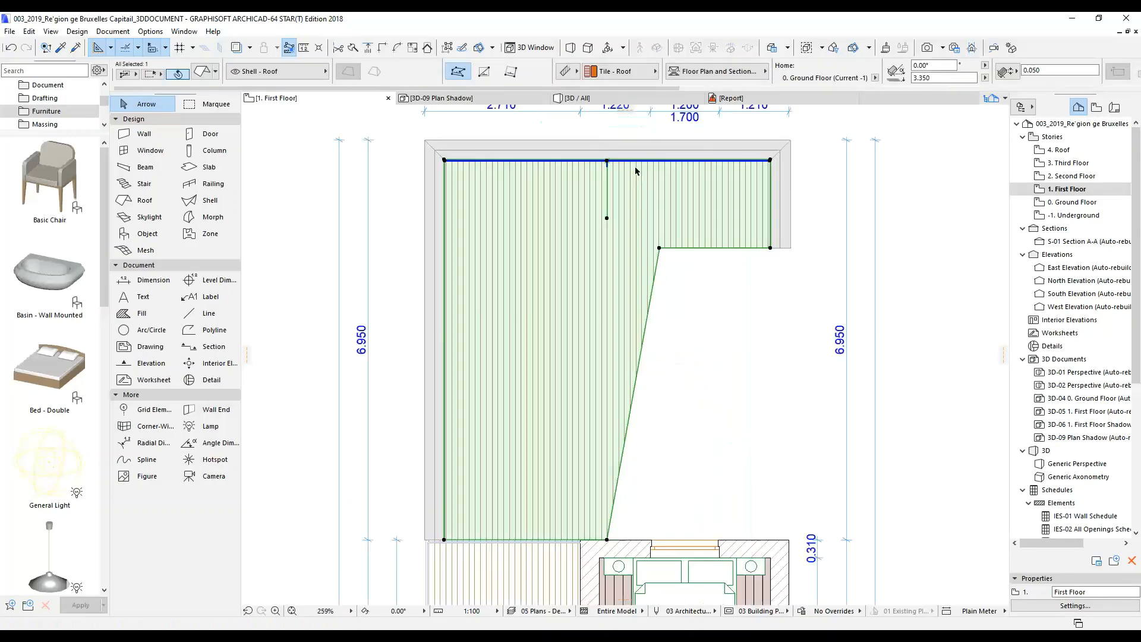
pyautogui.click(331, 223)
pyautogui.click(207, 313)
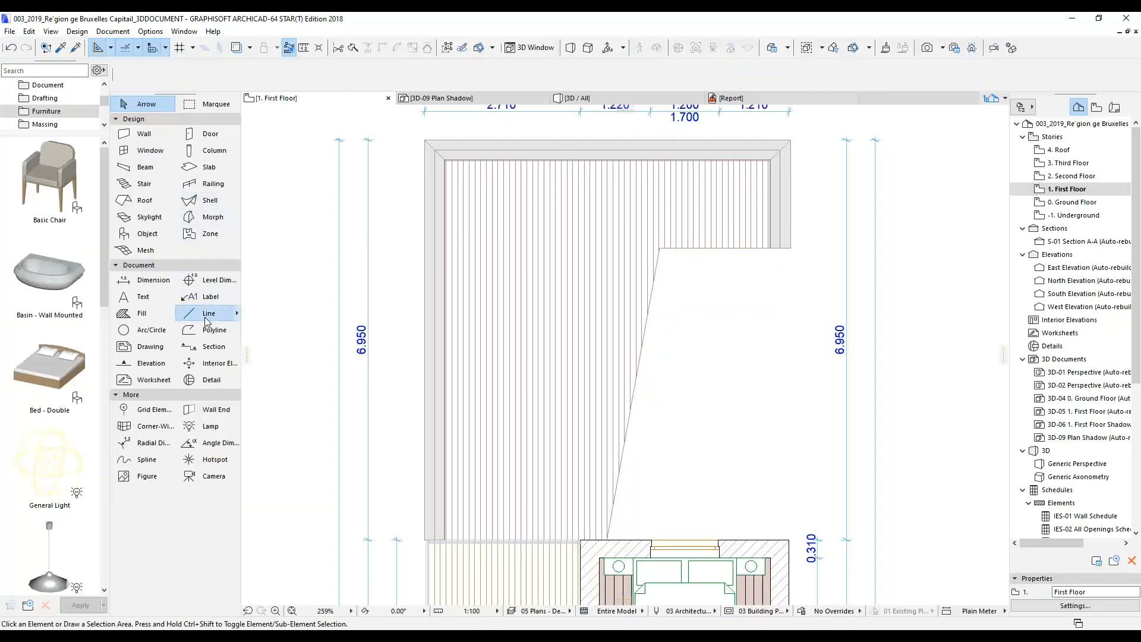
pyautogui.click(651, 301)
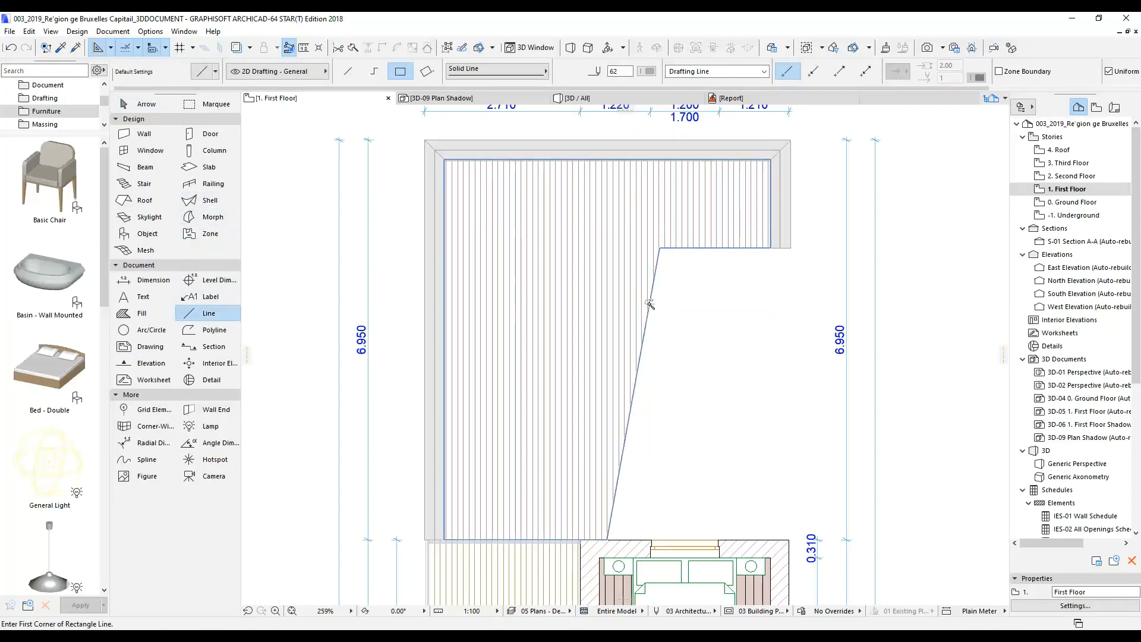
pyautogui.press('Escape')
# Step: Redefine the reference axis of the roof beyond the terrace along its long left edge, then check its hatching direction in Plan Shadow
pyautogui.click(609, 227)
pyautogui.click(770, 160)
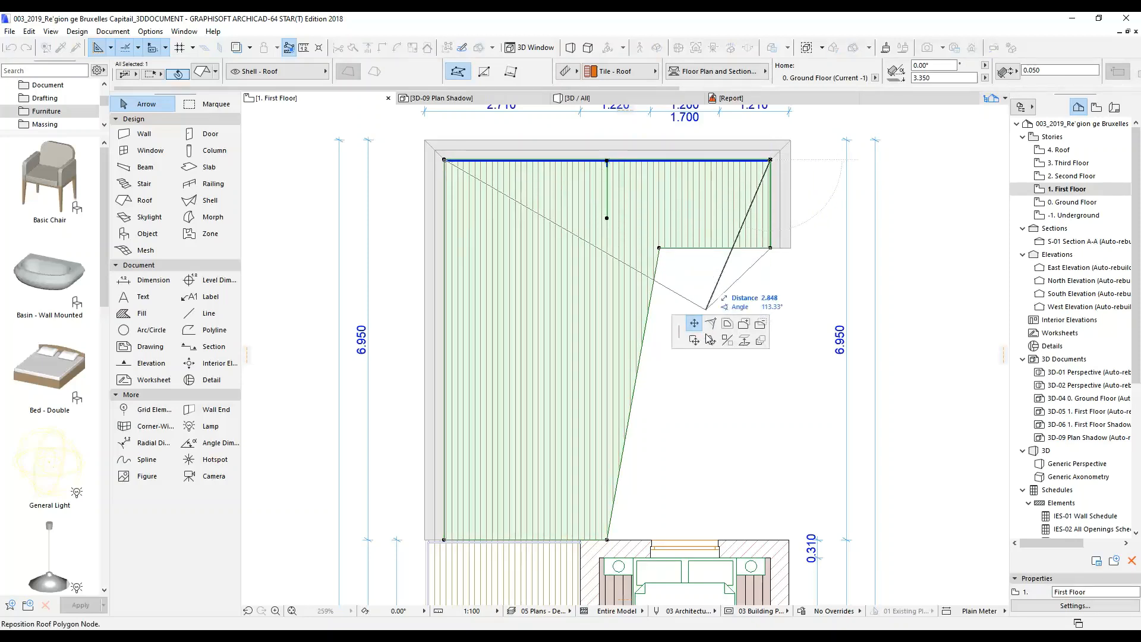
pyautogui.scroll(5, 772, 158)
pyautogui.click(763, 168)
pyautogui.click(760, 172)
pyautogui.scroll(-5, 713, 247)
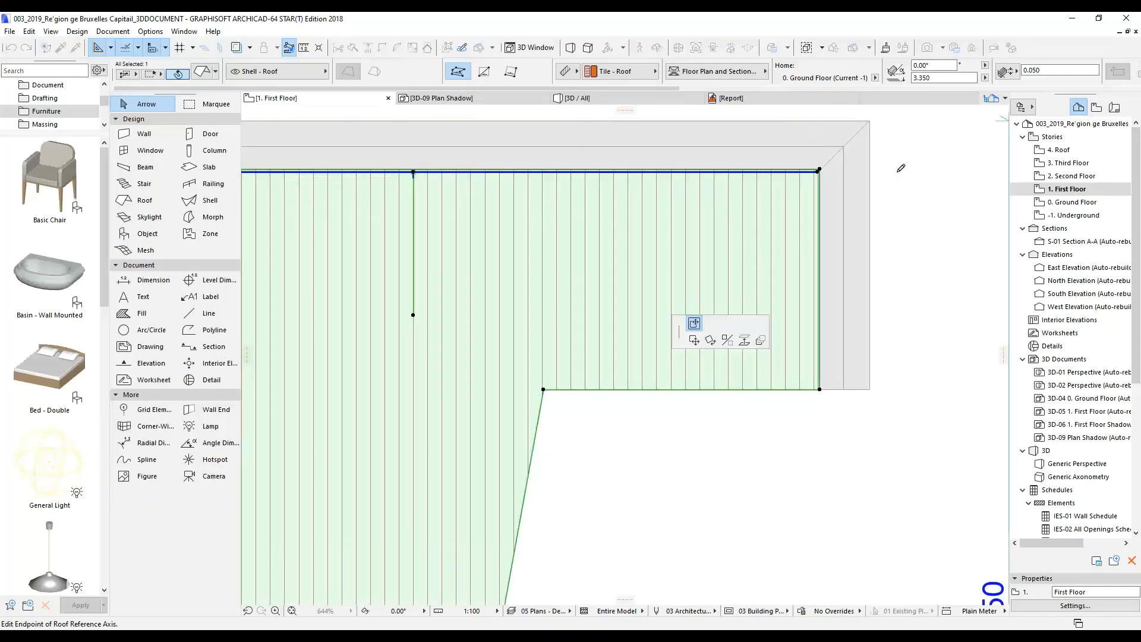
pyautogui.scroll(3, 562, 200)
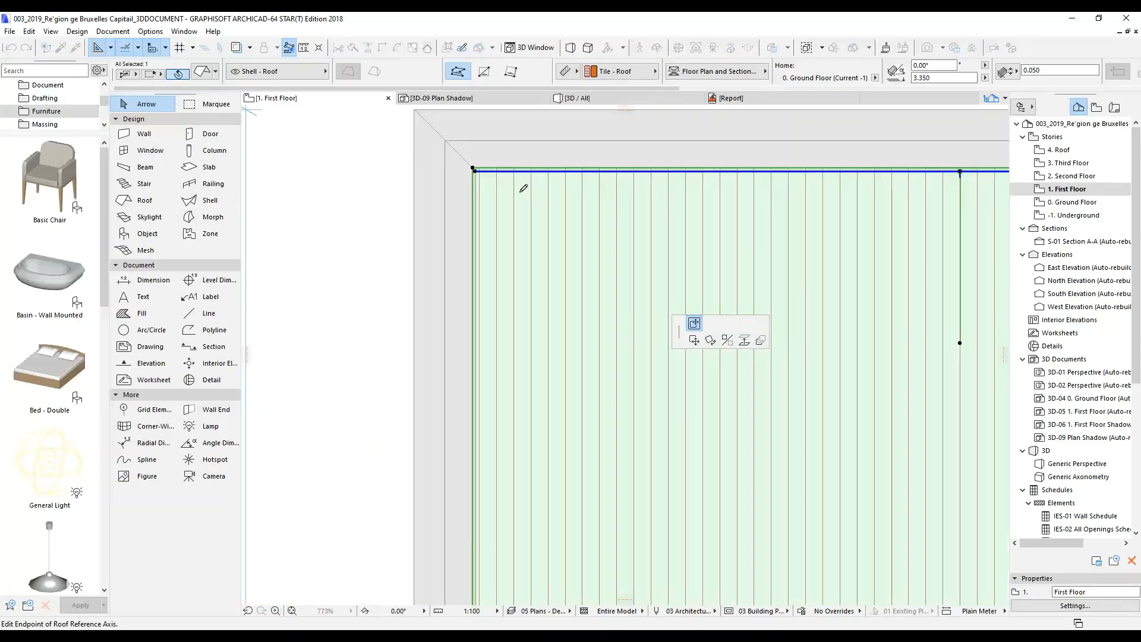
pyautogui.scroll(-5, 499, 196)
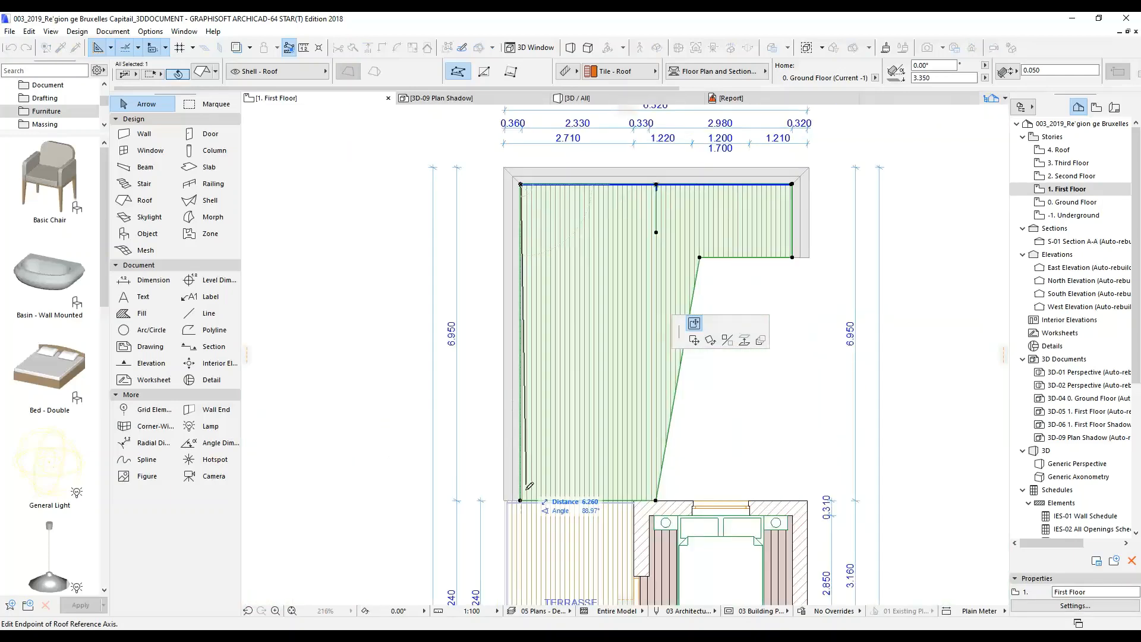
pyautogui.scroll(5, 520, 500)
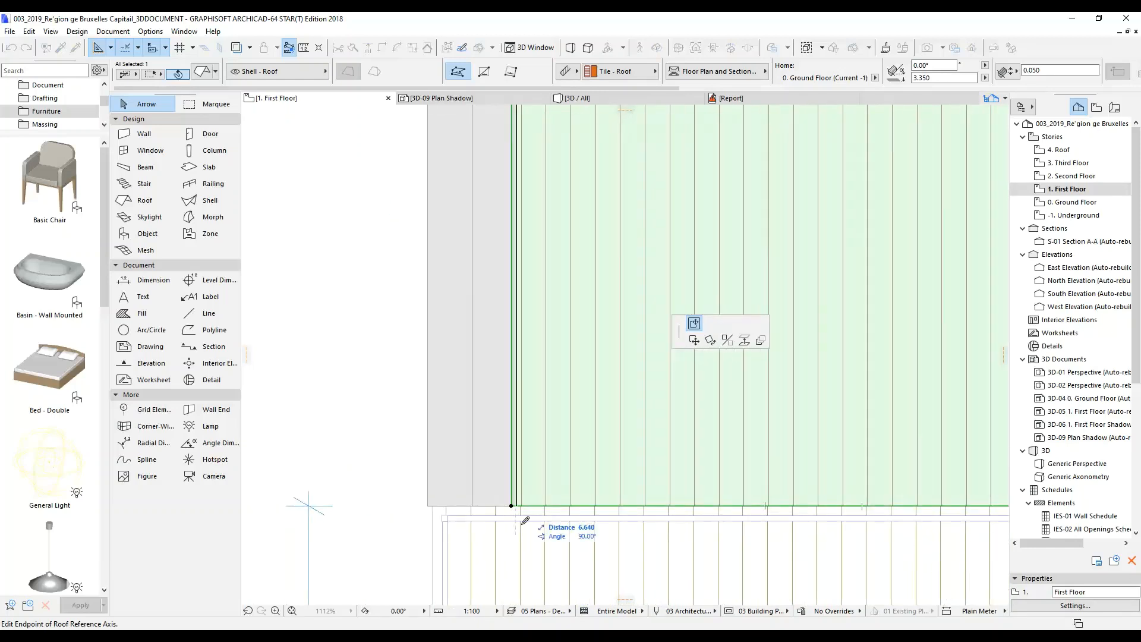
pyautogui.scroll(5, 512, 503)
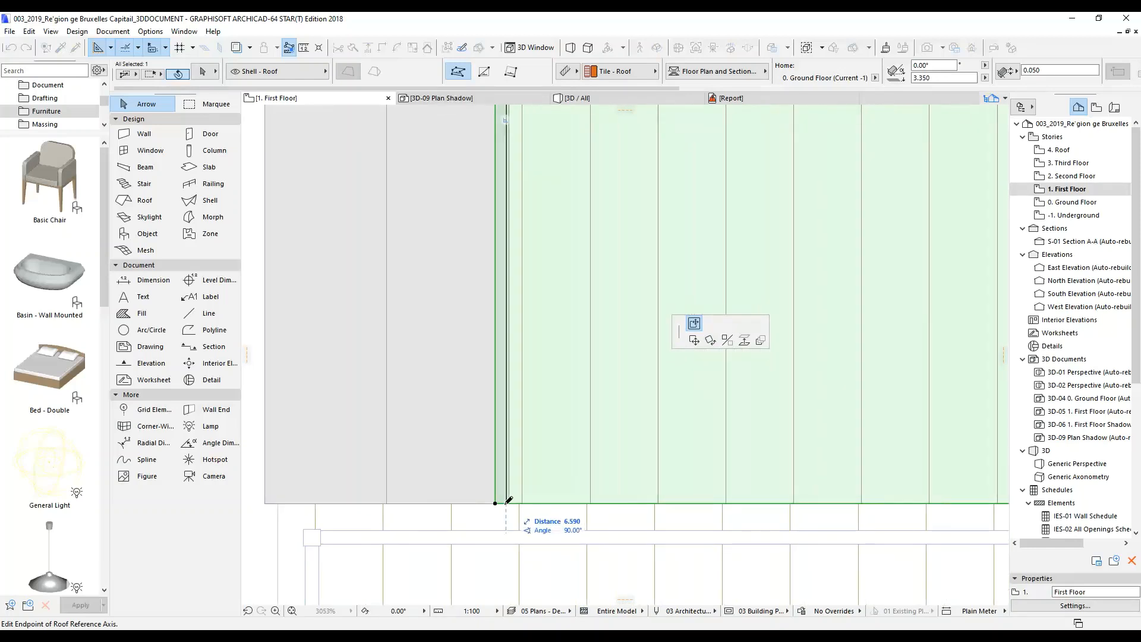
pyautogui.click(509, 503)
pyautogui.scroll(-3, 518, 428)
pyautogui.scroll(-10, 521, 430)
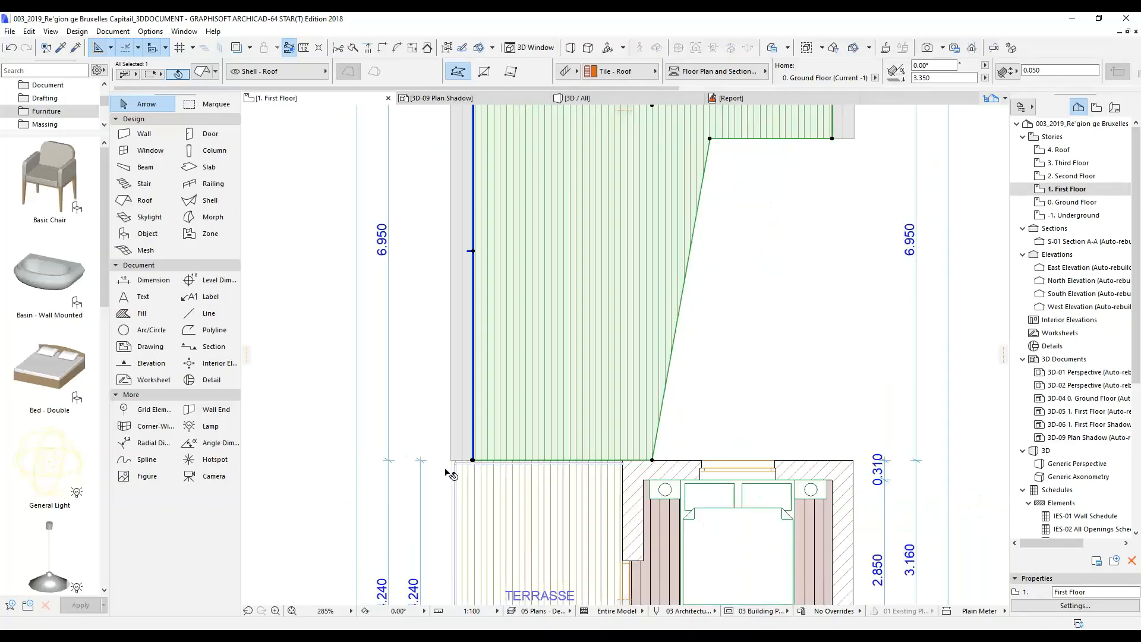
pyautogui.click(496, 98)
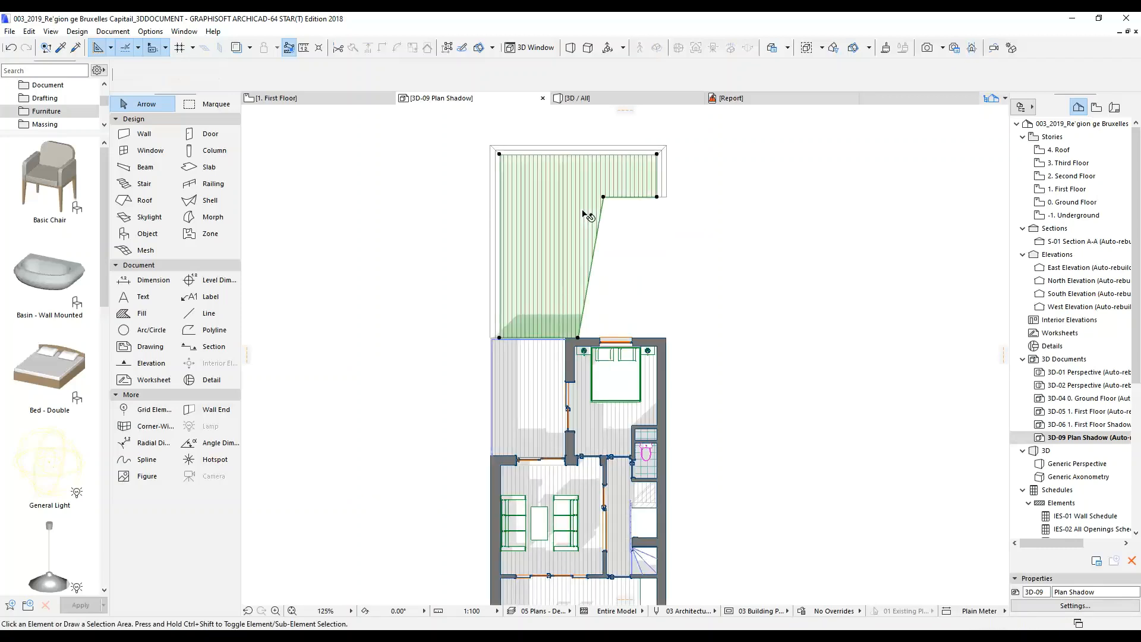
# Step: On the First Floor plan, set that roof's uncut line pen to 112, then review the whole Plan Shadow document
pyautogui.click(331, 98)
pyautogui.click(526, 296)
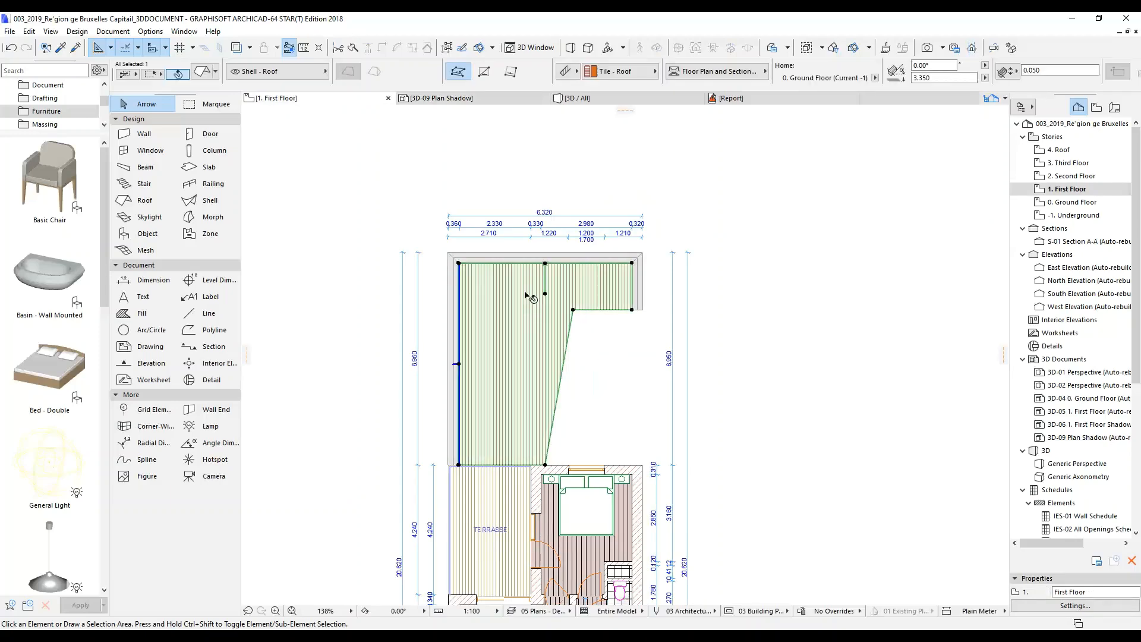
pyautogui.click(201, 78)
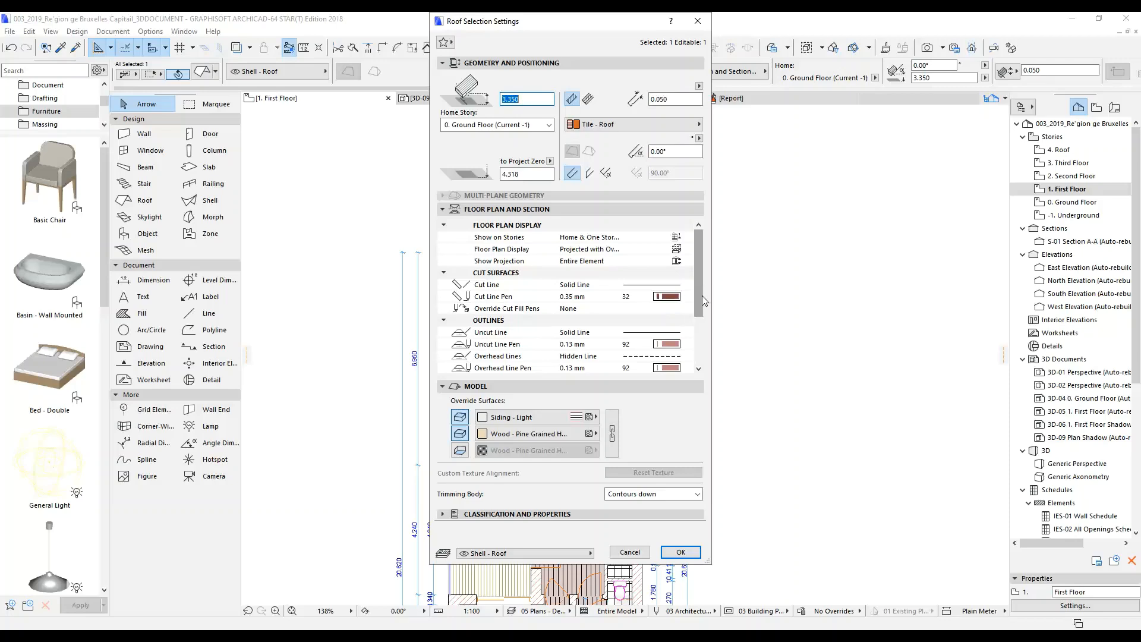
pyautogui.click(666, 344)
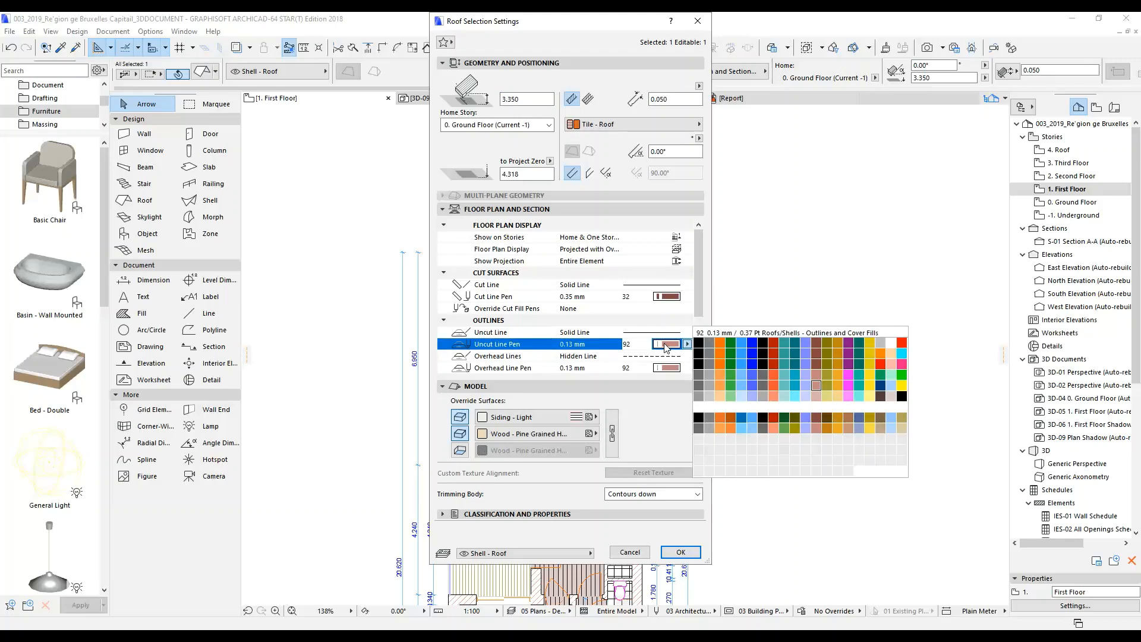
pyautogui.click(817, 396)
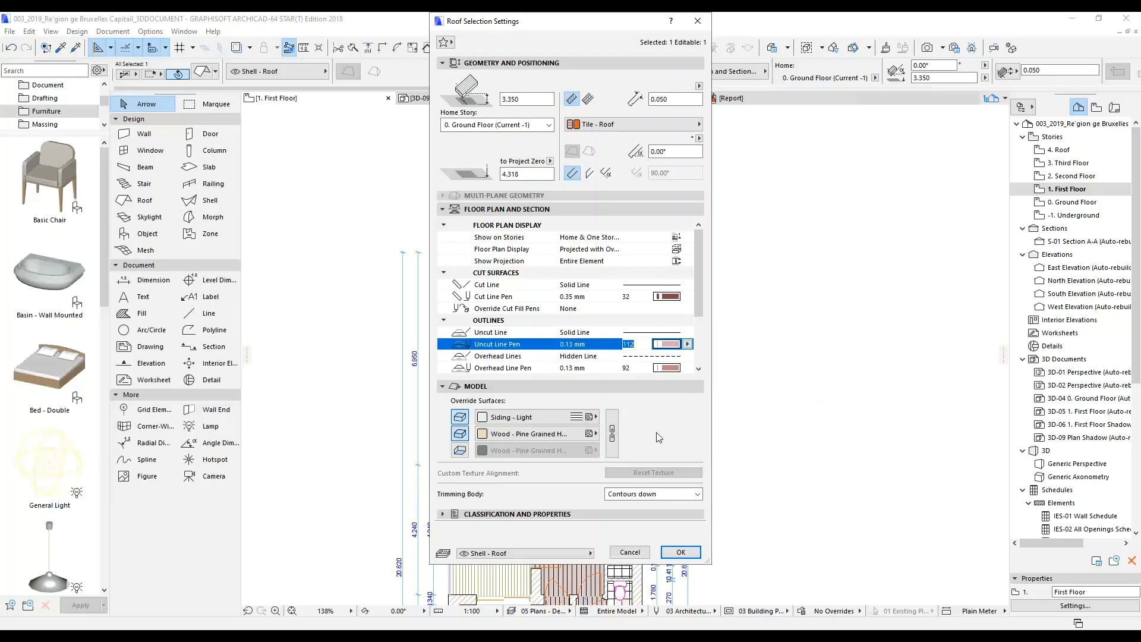
pyautogui.click(680, 552)
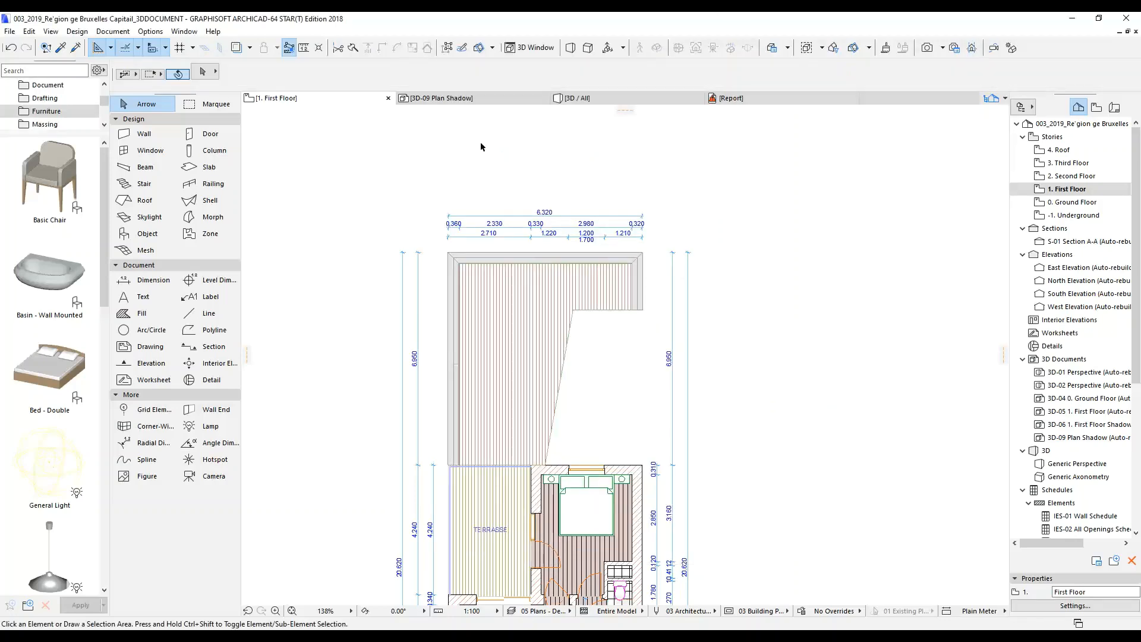
pyautogui.click(469, 98)
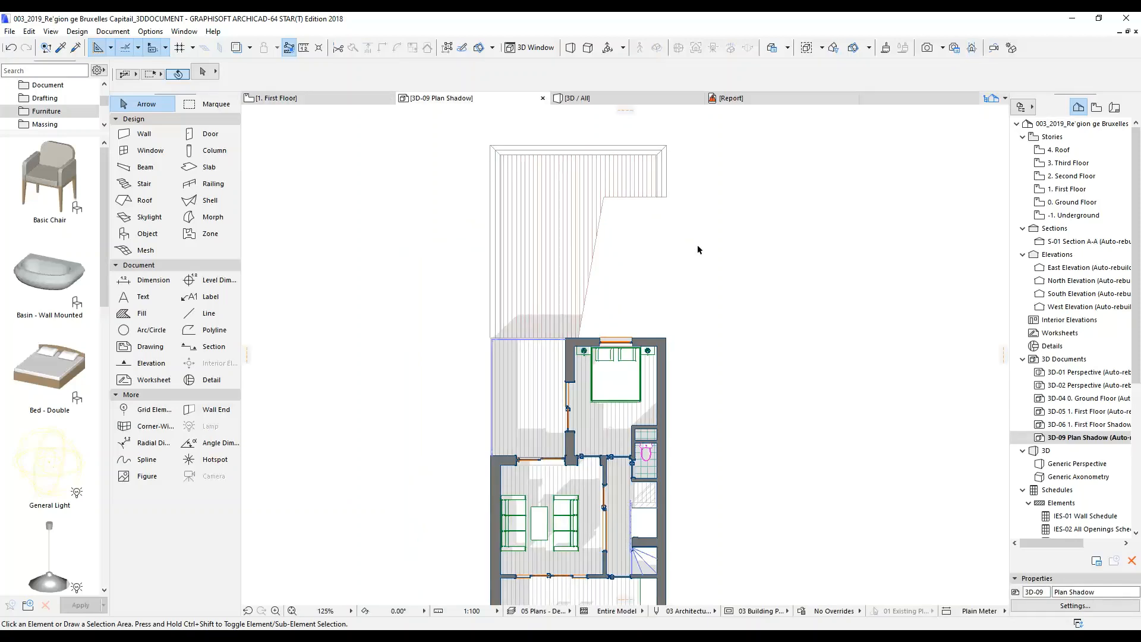
pyautogui.scroll(-2, 440, 183)
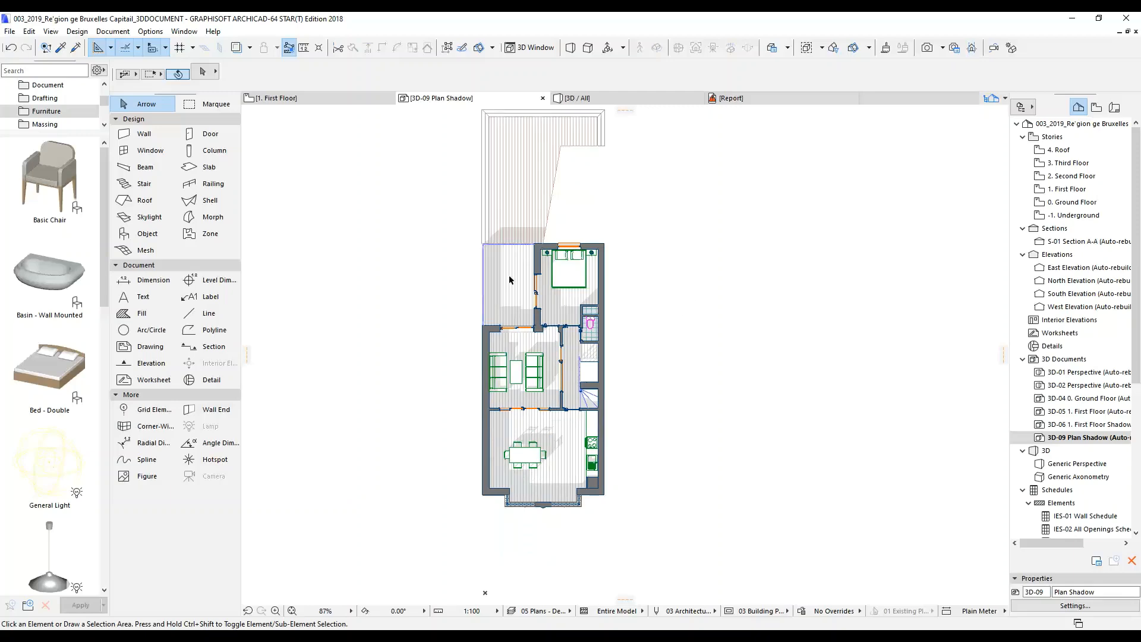
# Step: Check the furniture in the Plan Shadow document, open the bedroom bed's settings, and return to the First Floor plan
pyautogui.scroll(1, 545, 322)
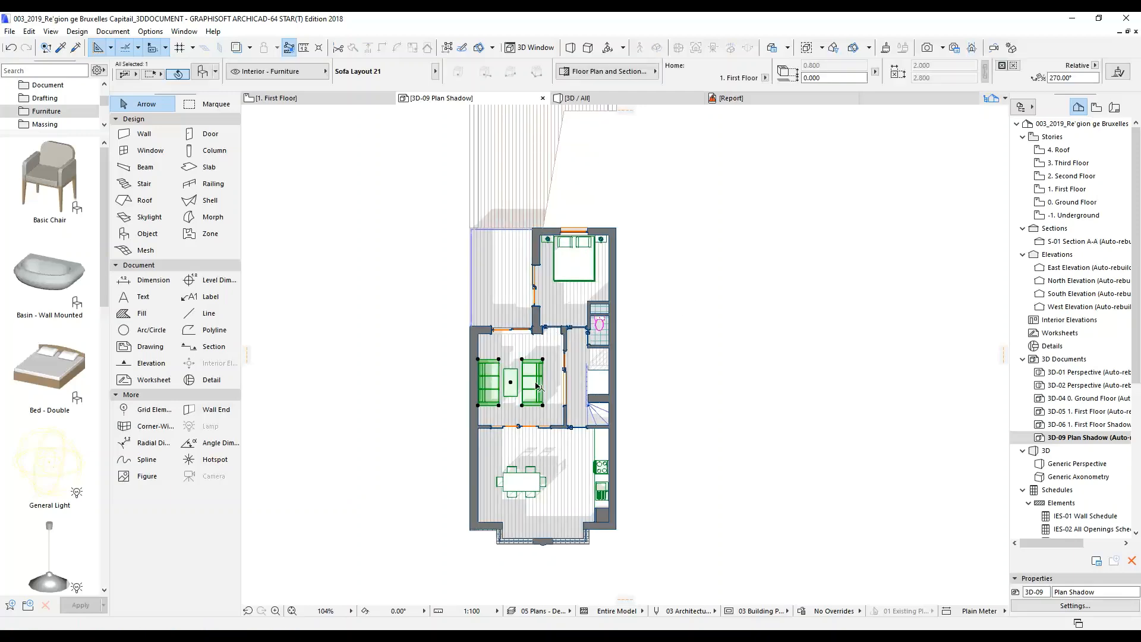
pyautogui.click(574, 261)
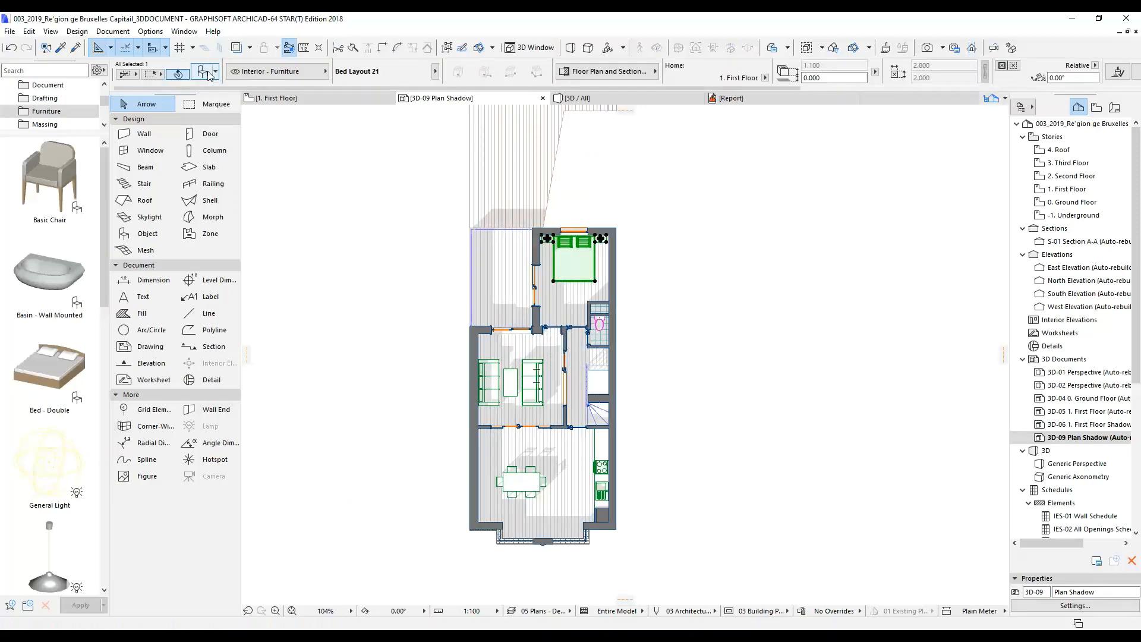
pyautogui.click(207, 74)
pyautogui.press('Return')
pyautogui.press('F2')
pyautogui.scroll(-5, 657, 340)
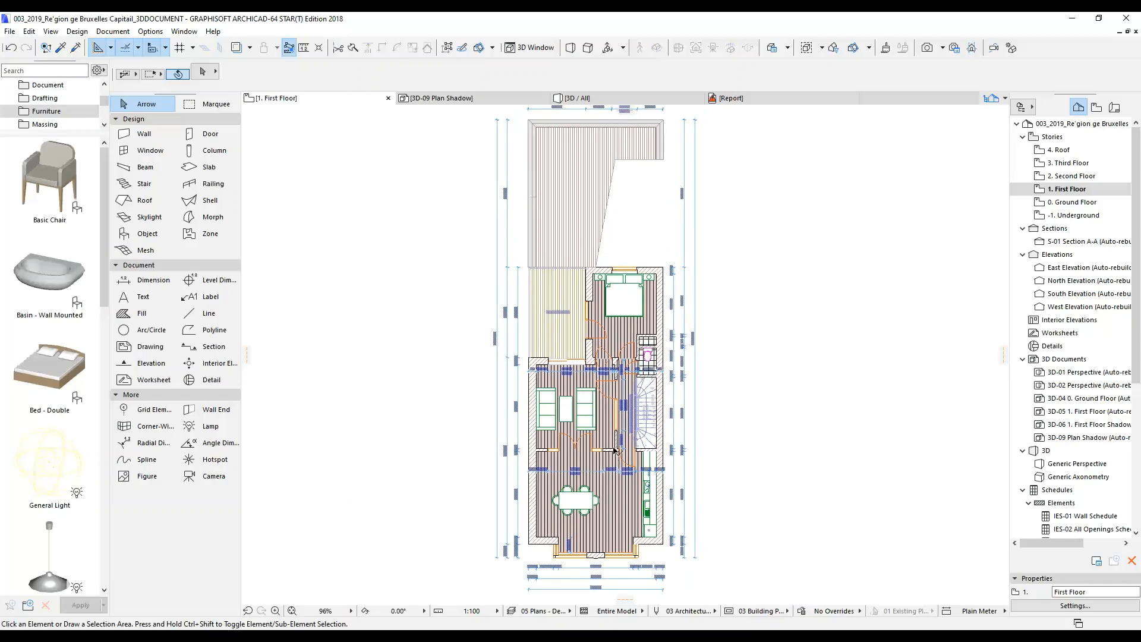
# Step: Set the 2D representation contour pen of the bedroom bed layout to 81 on the First Floor plan
pyautogui.click(629, 300)
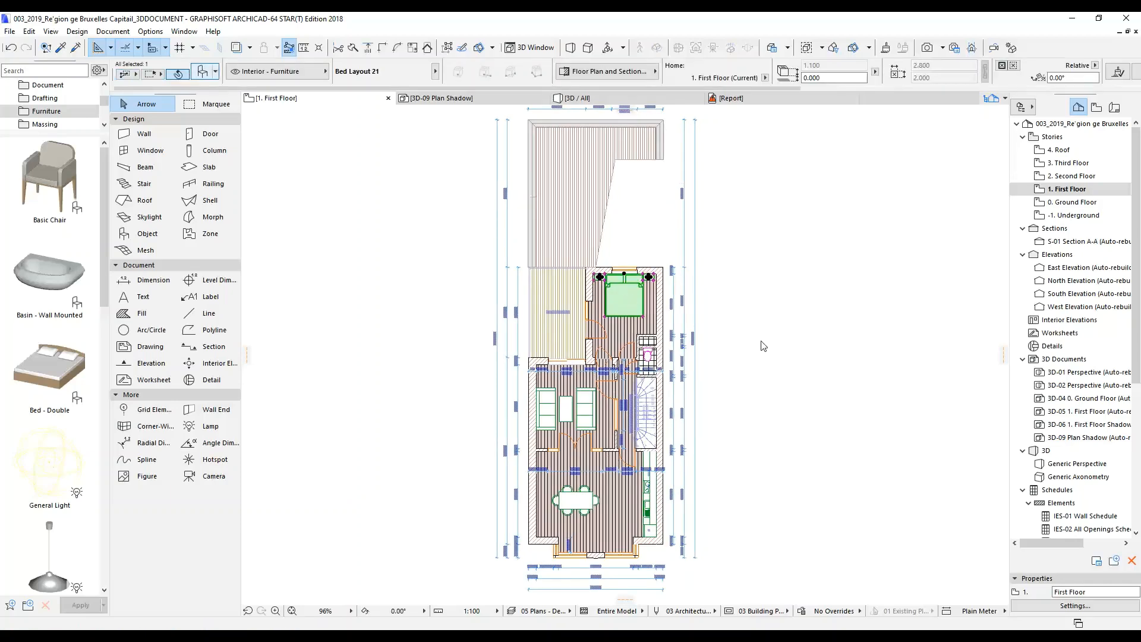
pyautogui.click(207, 72)
pyautogui.click(832, 257)
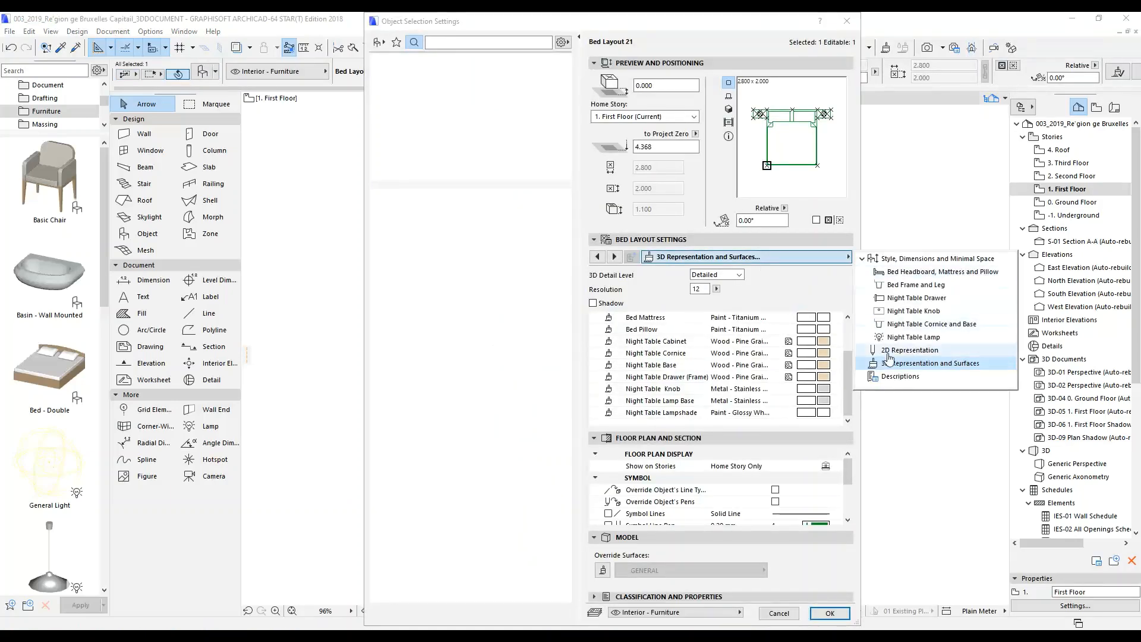
pyautogui.click(891, 350)
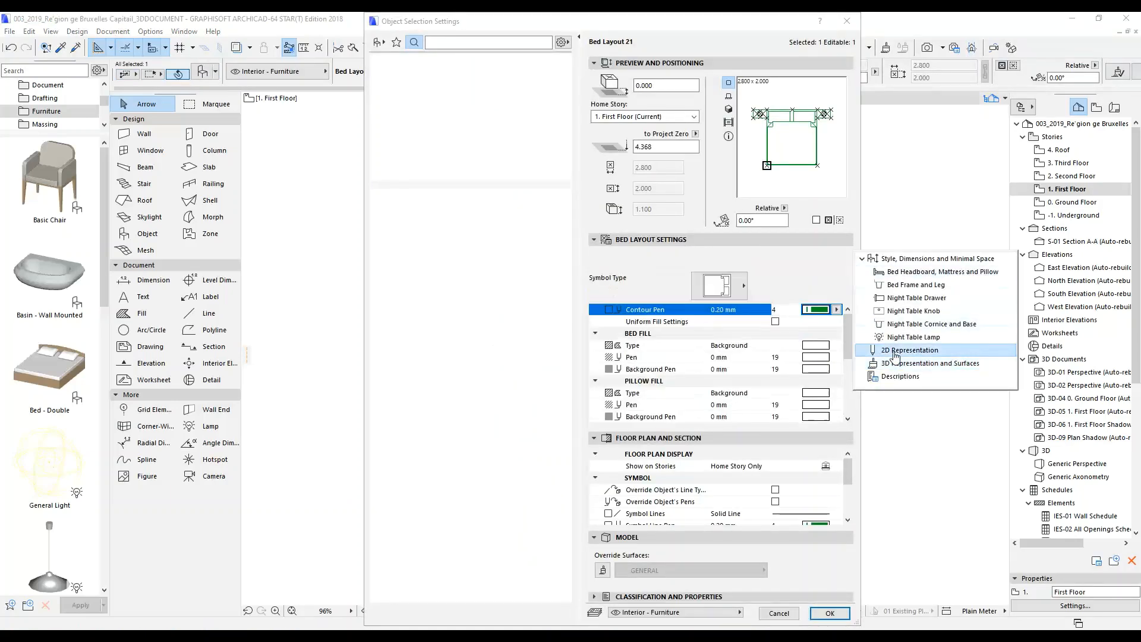
pyautogui.click(835, 313)
pyautogui.click(837, 309)
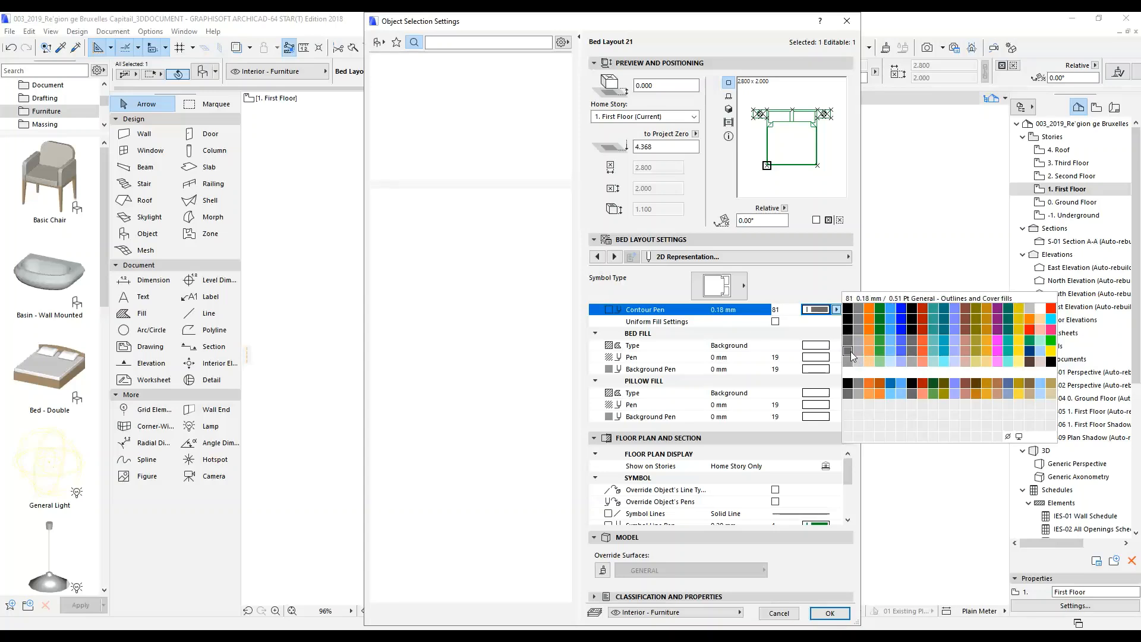
pyautogui.click(852, 356)
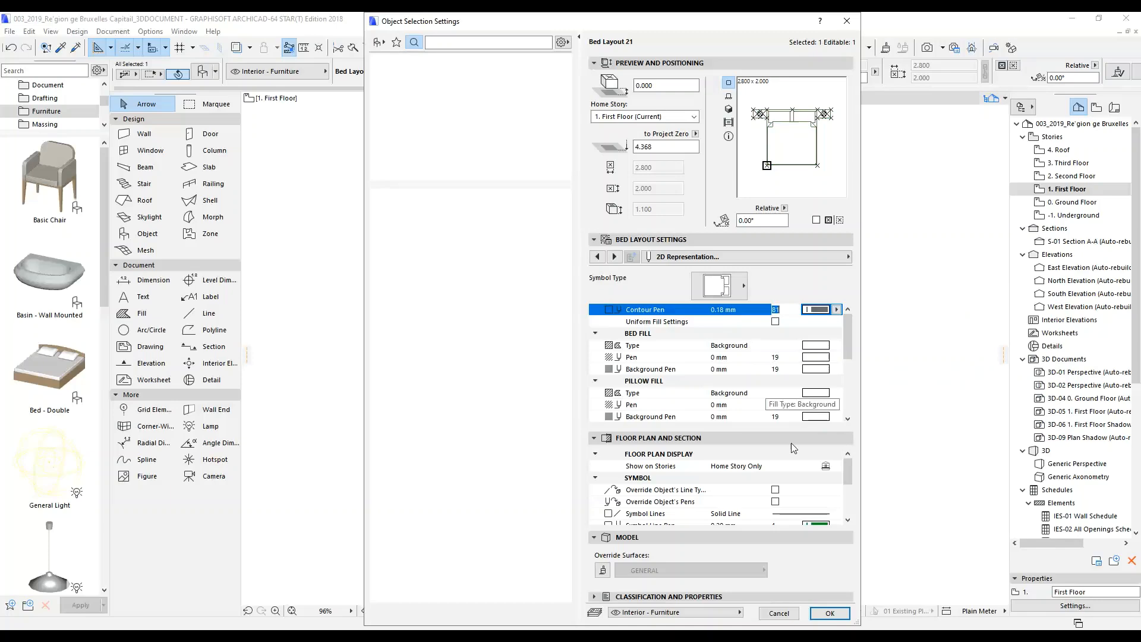
pyautogui.click(831, 616)
# Step: Set the 2D representation contour pen of the living room sofa layout to 81
pyautogui.click(583, 416)
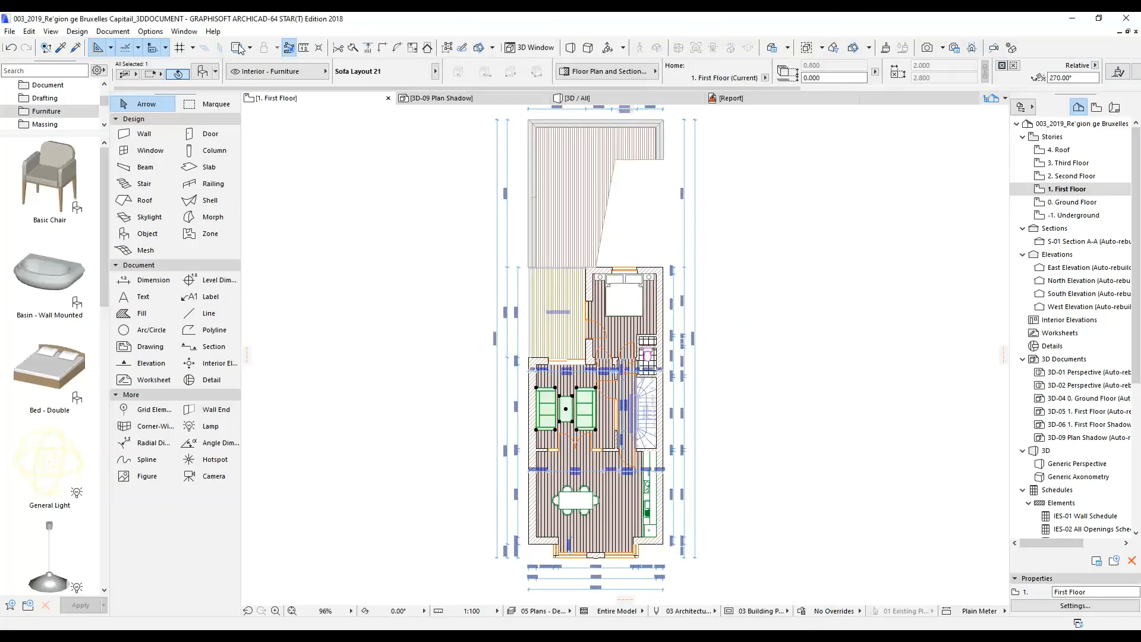
pyautogui.hotkey('ctrl', 't')
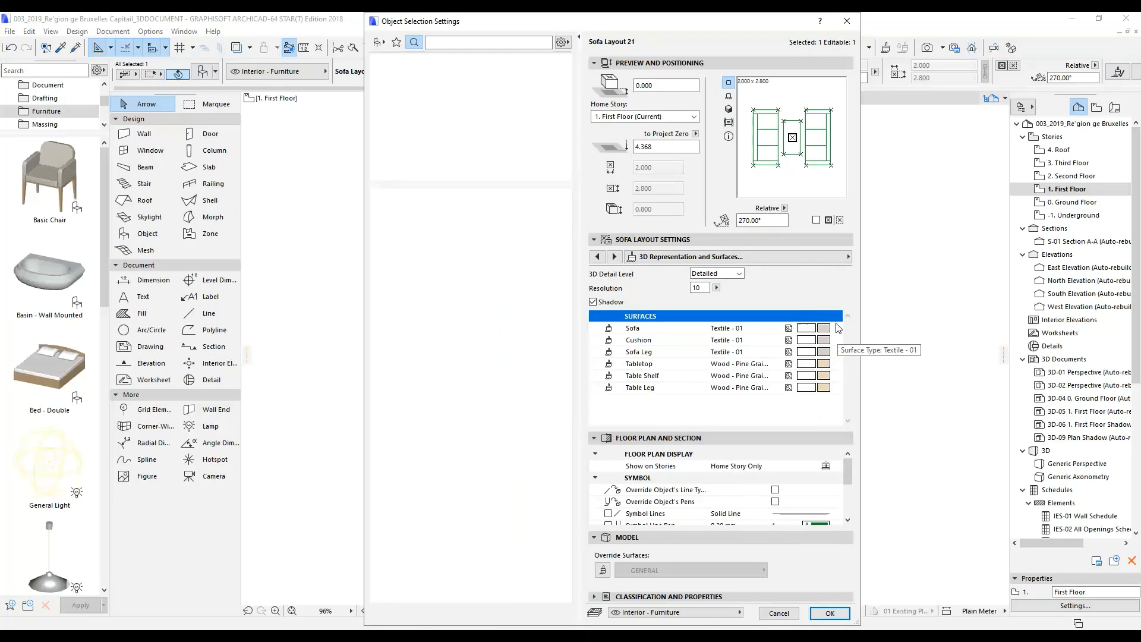
pyautogui.click(836, 259)
pyautogui.click(875, 301)
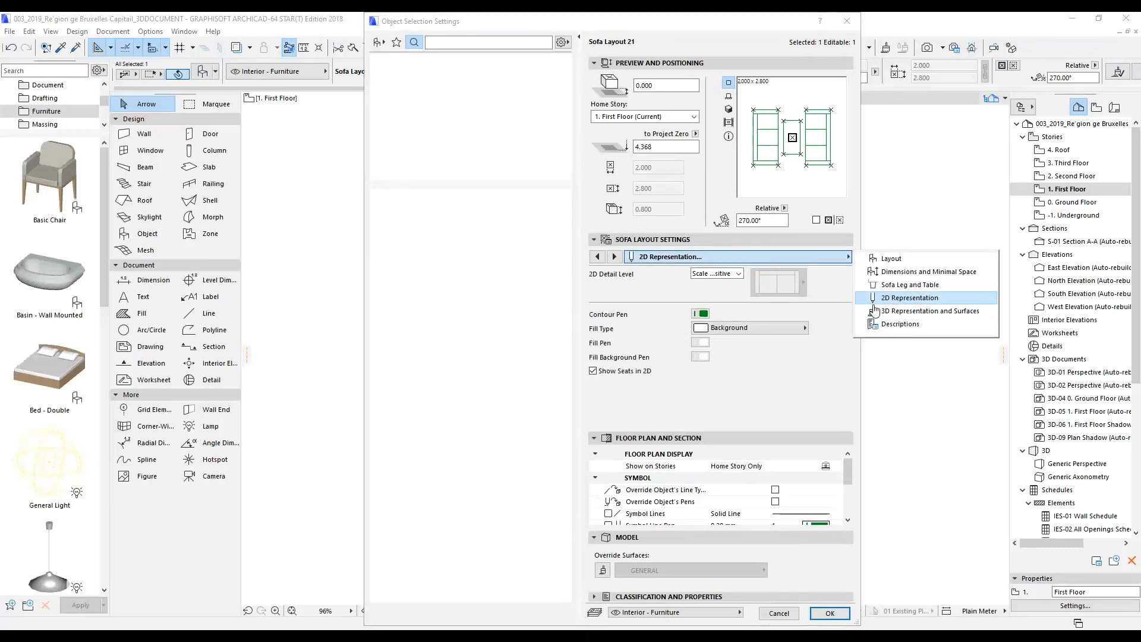
pyautogui.click(701, 313)
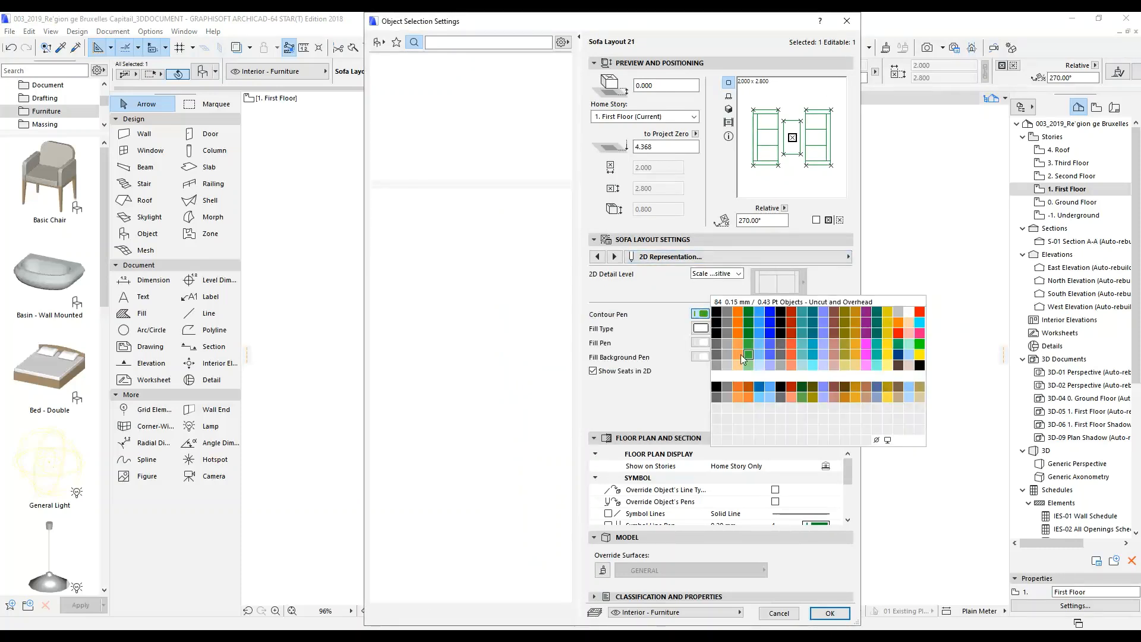
pyautogui.click(718, 354)
pyautogui.click(827, 616)
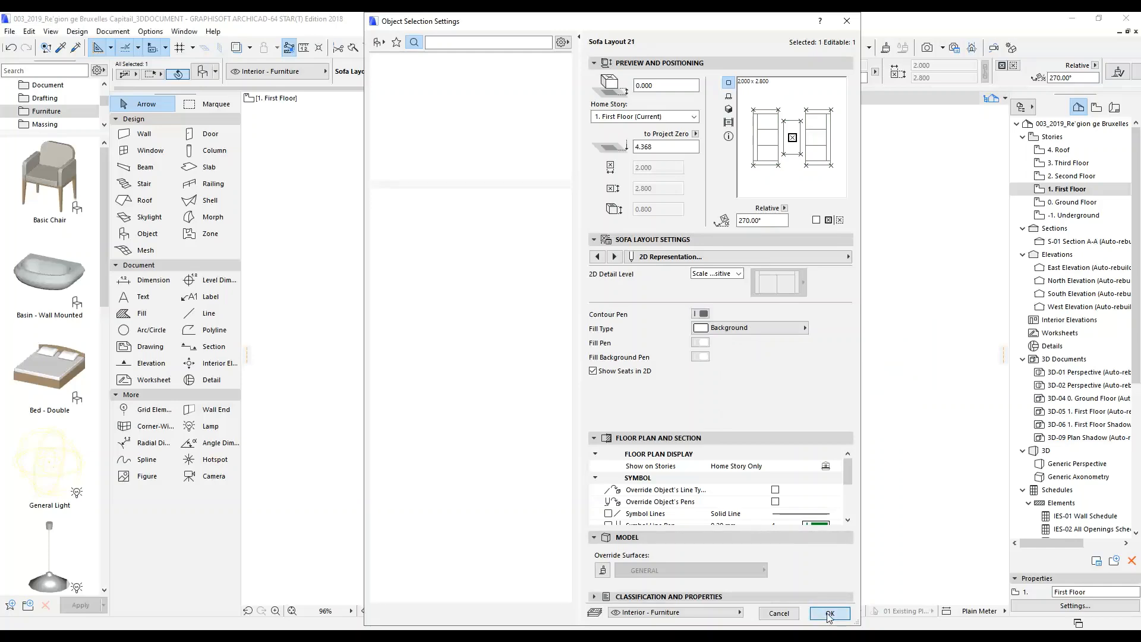
# Step: Change the 2D contour pen of the toilet in the WC to dark gray
pyautogui.scroll(5, 641, 344)
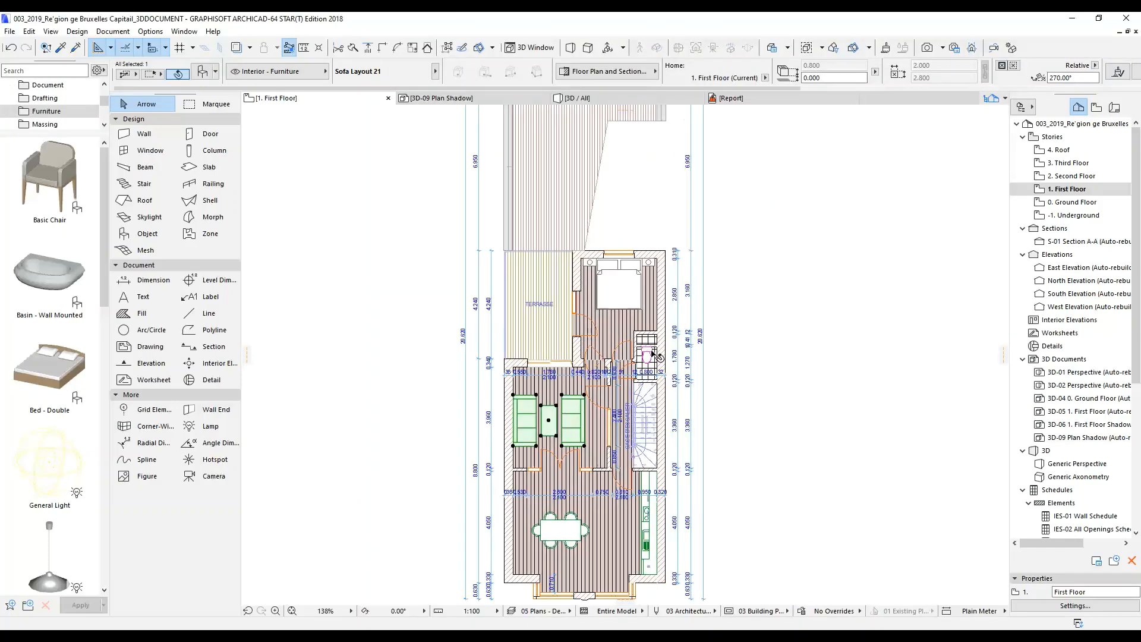
pyautogui.click(644, 363)
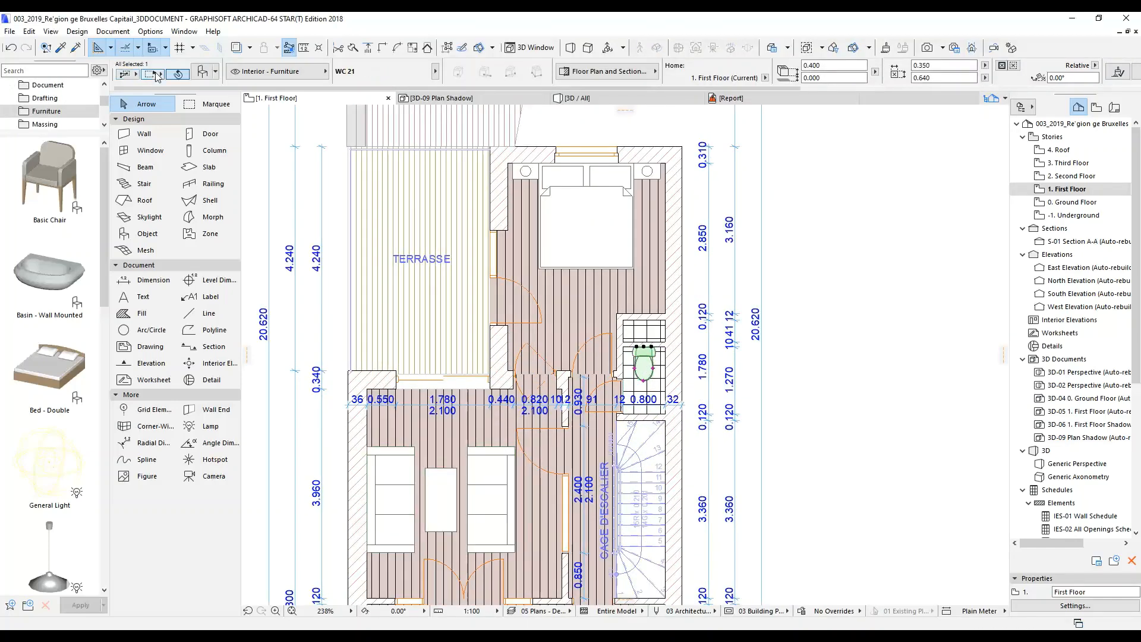
pyautogui.hotkey('ctrl', 't')
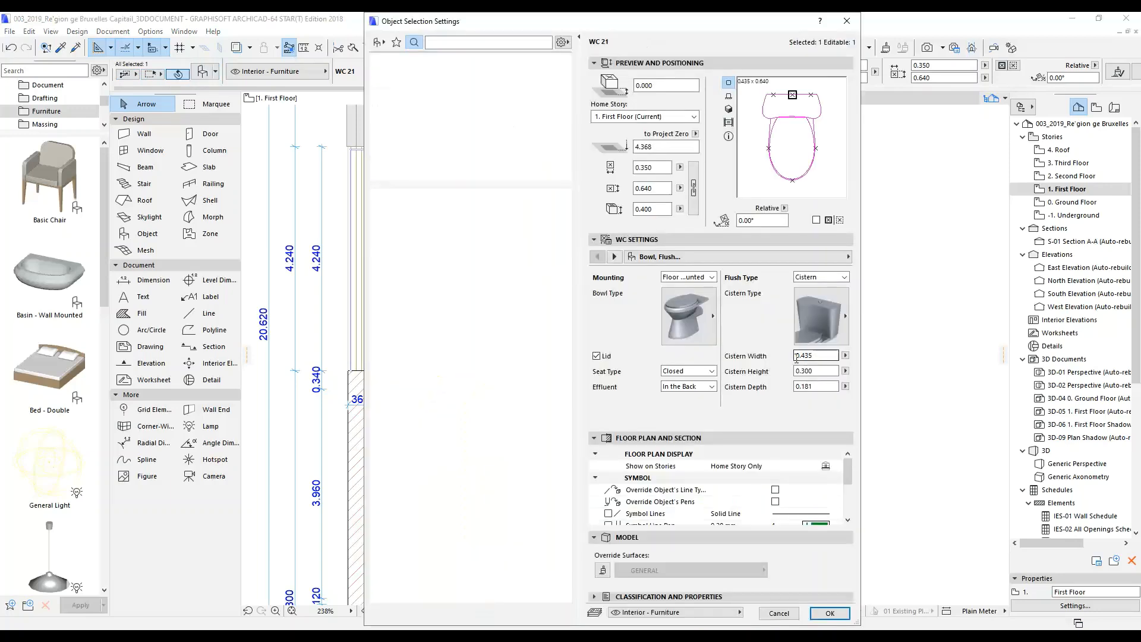
pyautogui.click(772, 259)
pyautogui.click(900, 274)
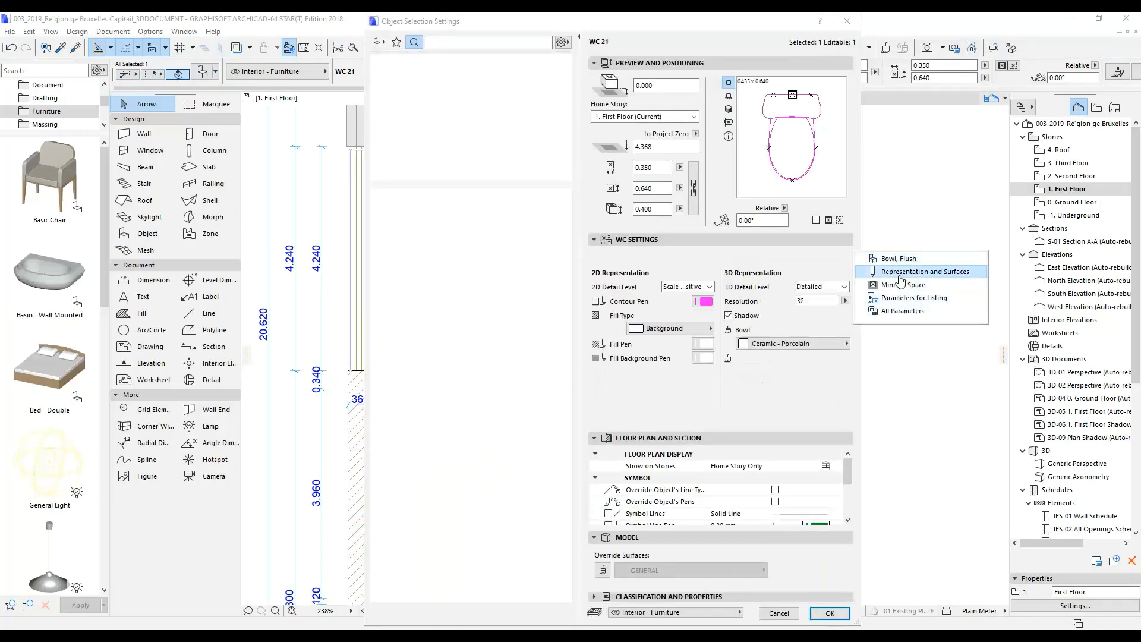
pyautogui.click(699, 301)
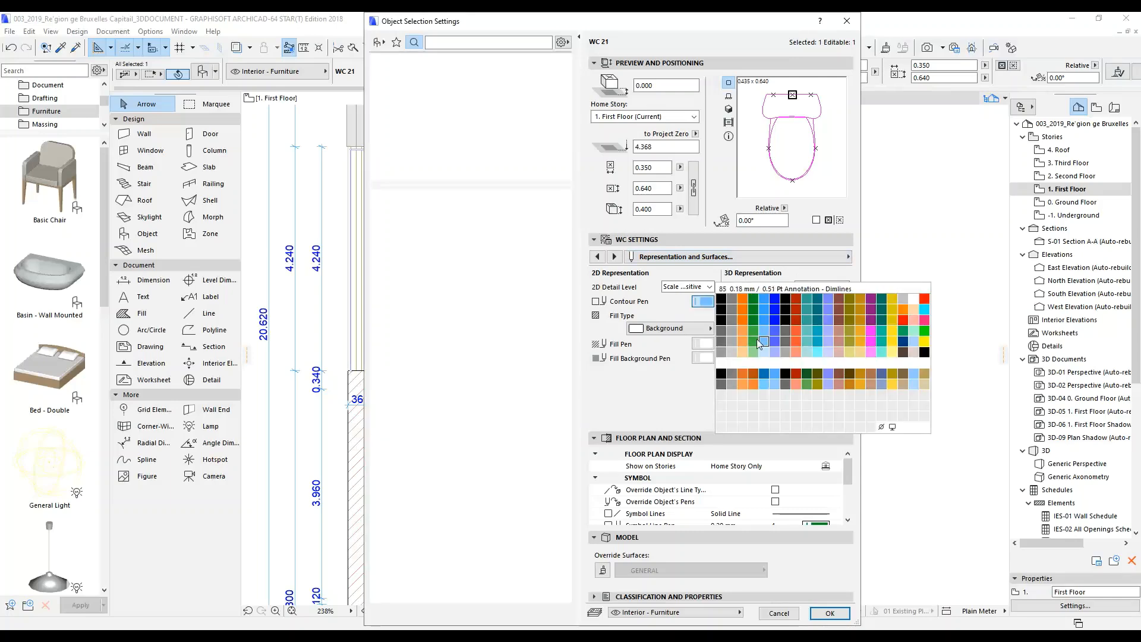
pyautogui.click(726, 339)
pyautogui.click(828, 612)
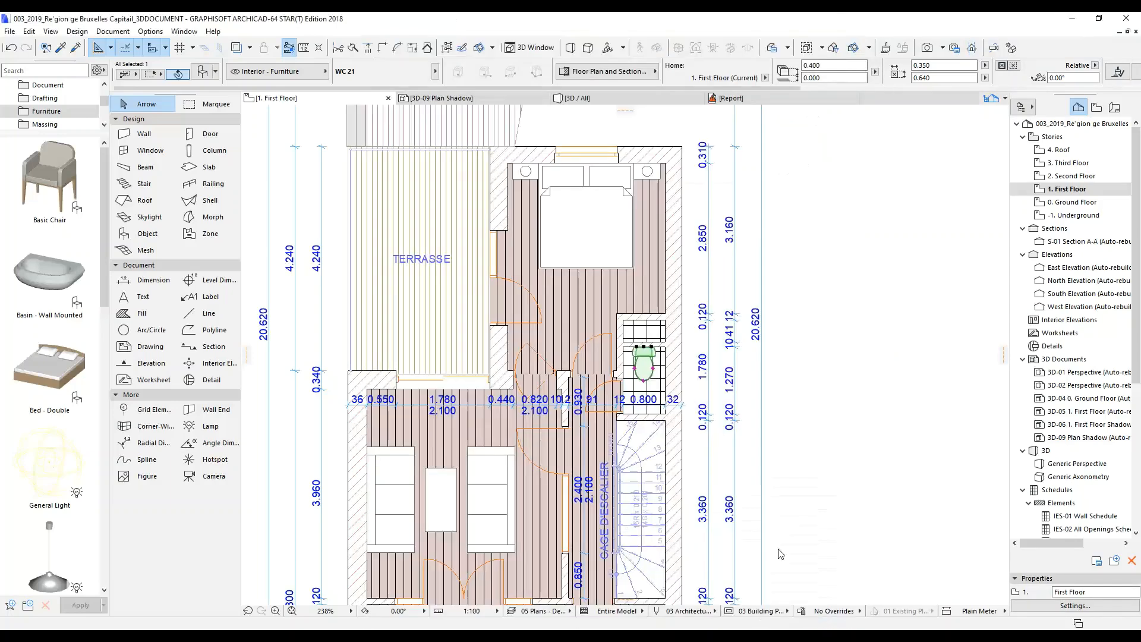
# Step: Set the 2D representation contour pen of the rectangular dining table to 81
pyautogui.scroll(-2, 618, 366)
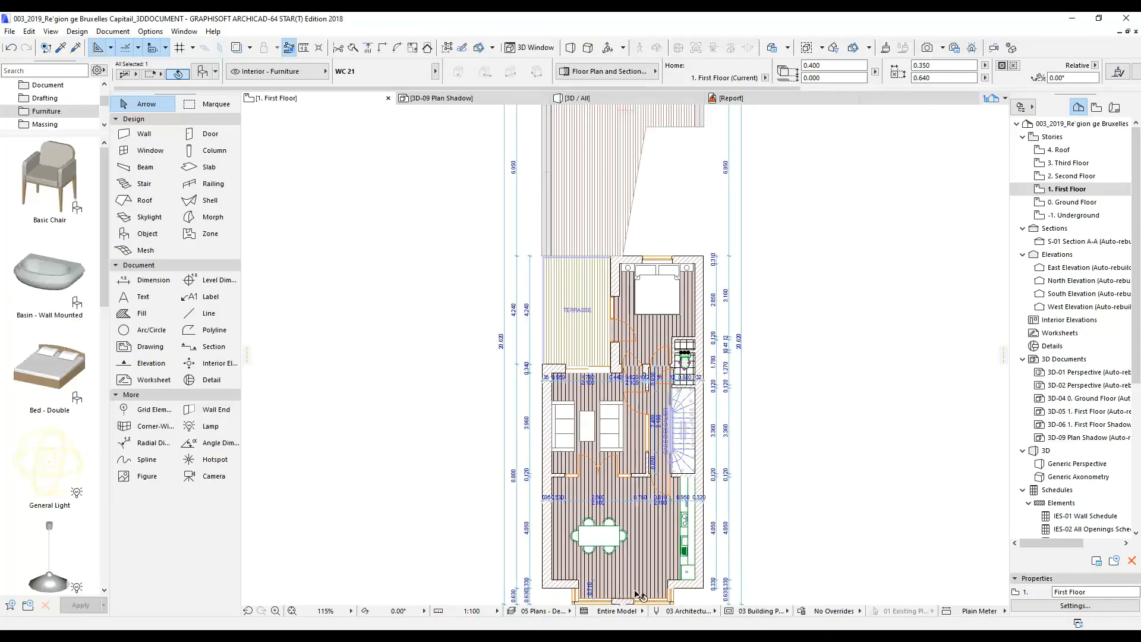
pyautogui.click(618, 511)
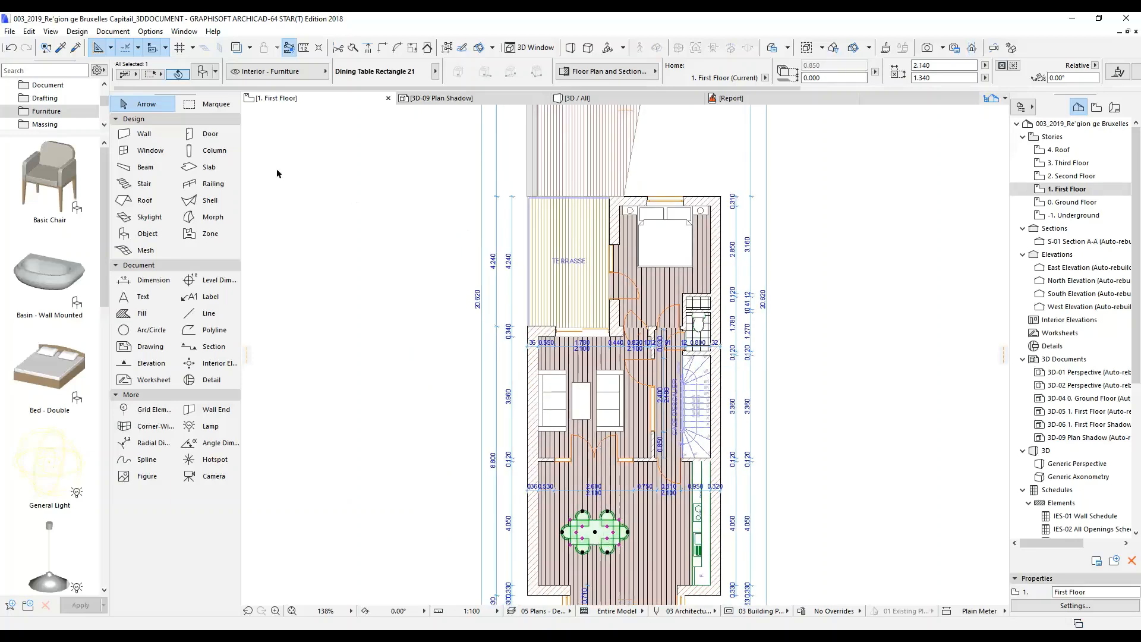
pyautogui.click(211, 74)
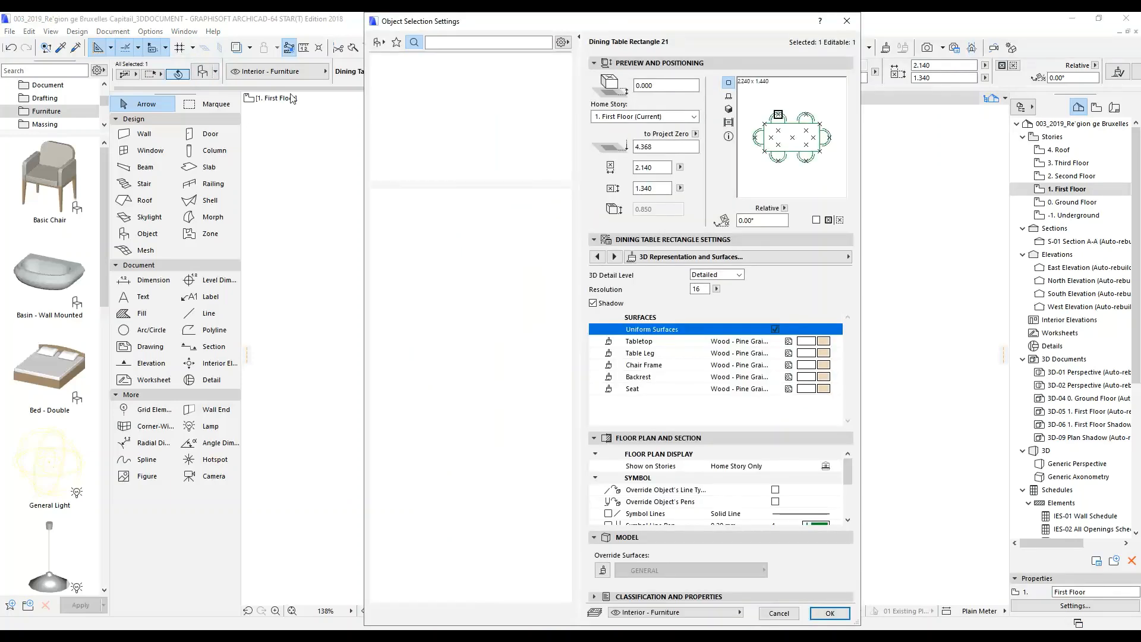
pyautogui.click(802, 259)
pyautogui.click(909, 297)
pyautogui.click(700, 316)
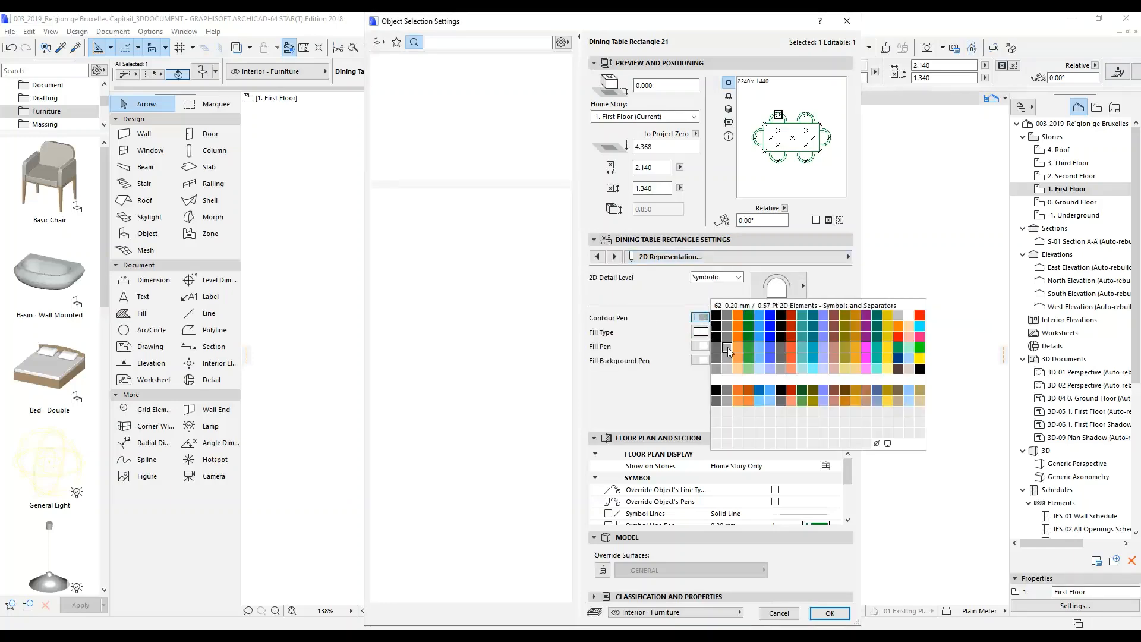
pyautogui.click(718, 357)
pyautogui.click(829, 612)
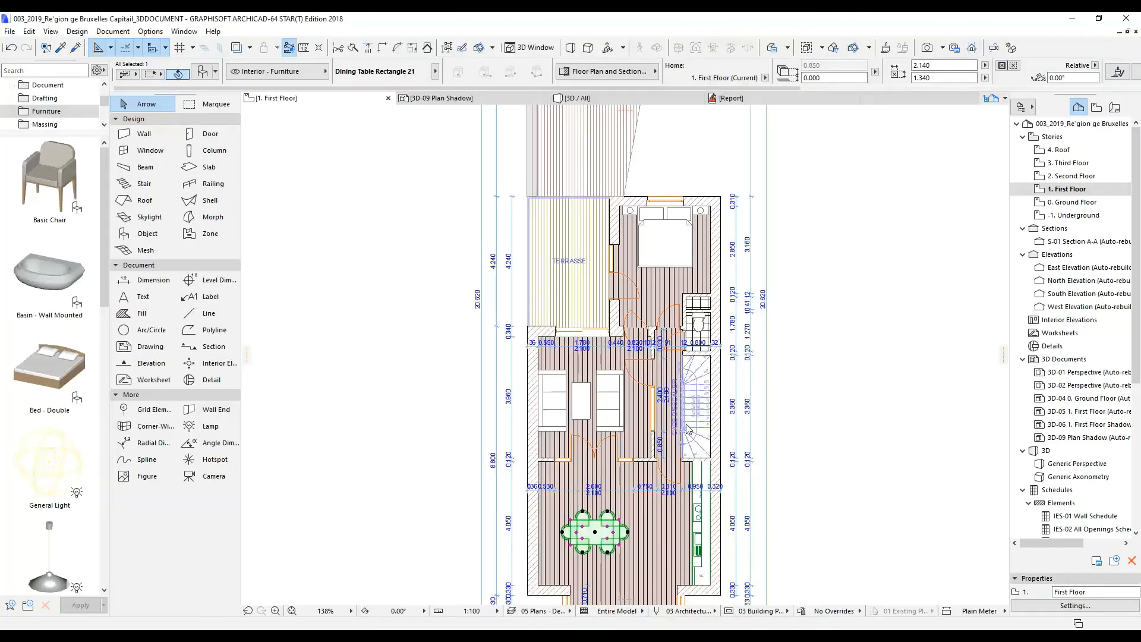
# Step: Set the 2D contour pen of the triple-door base cabinet with the kitchen sink to 81
pyautogui.scroll(-2, 701, 458)
pyautogui.scroll(2, 683, 529)
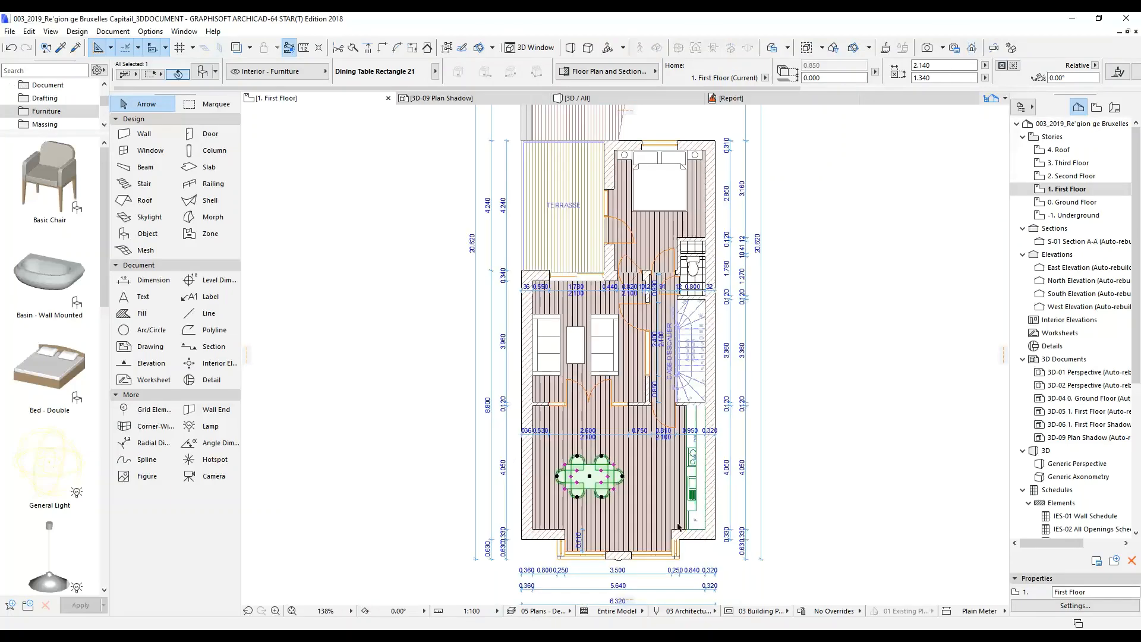
pyautogui.click(694, 504)
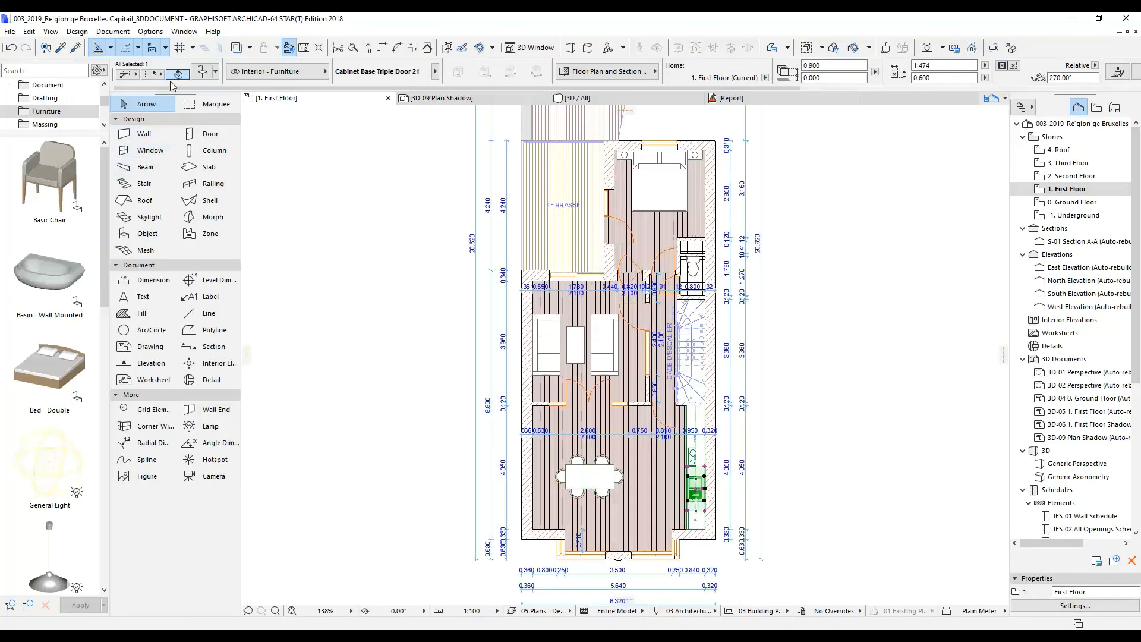
pyautogui.click(204, 74)
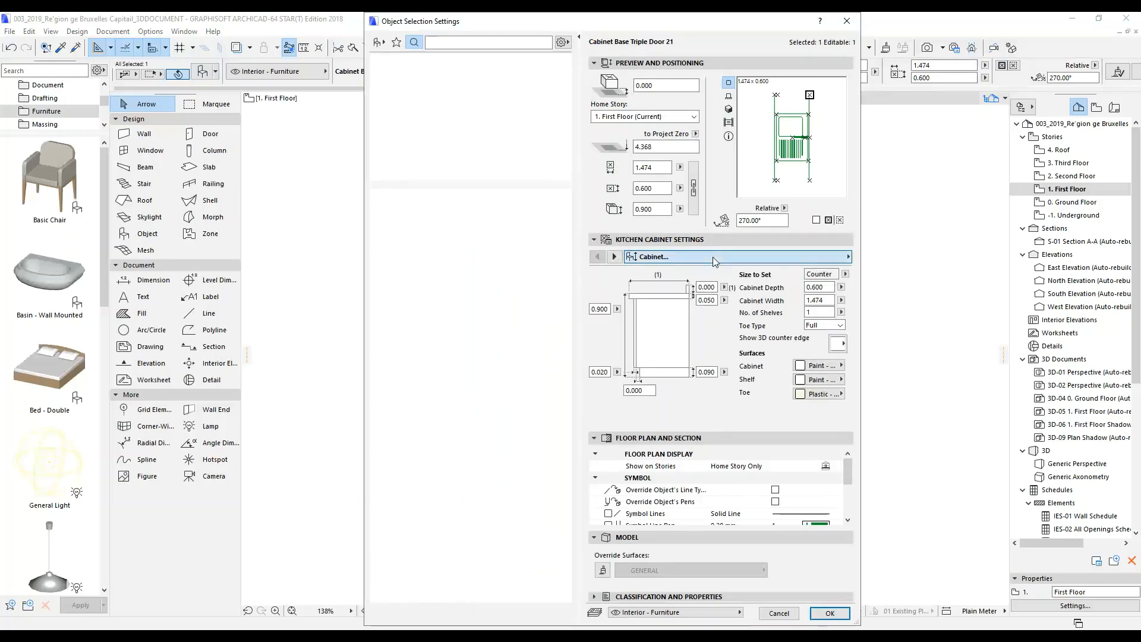
pyautogui.click(712, 257)
pyautogui.click(903, 310)
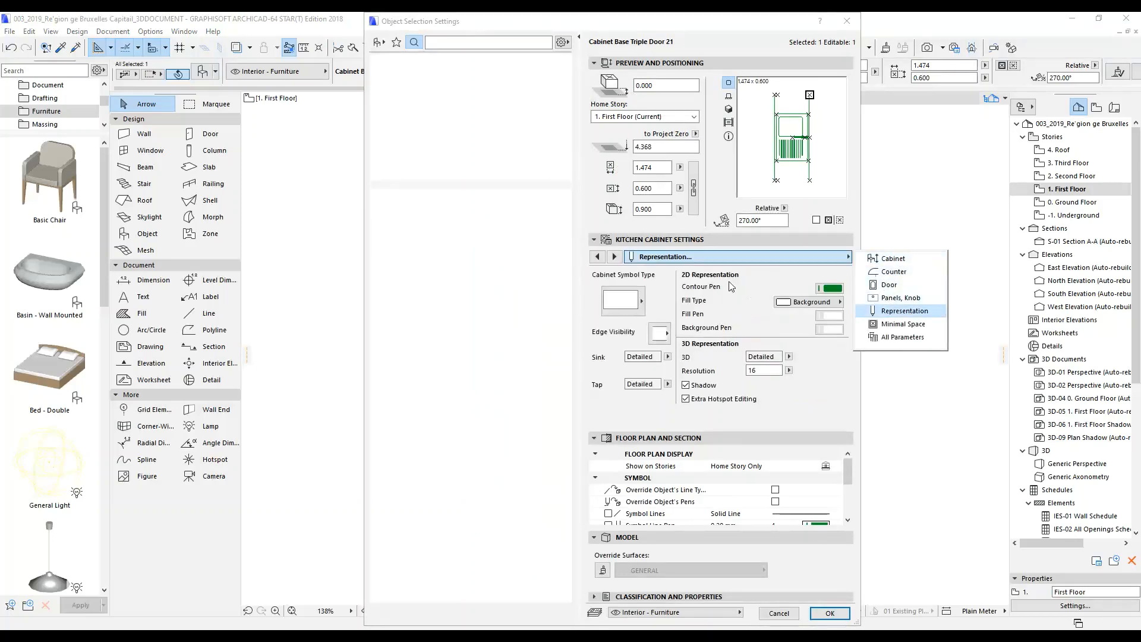
pyautogui.click(833, 287)
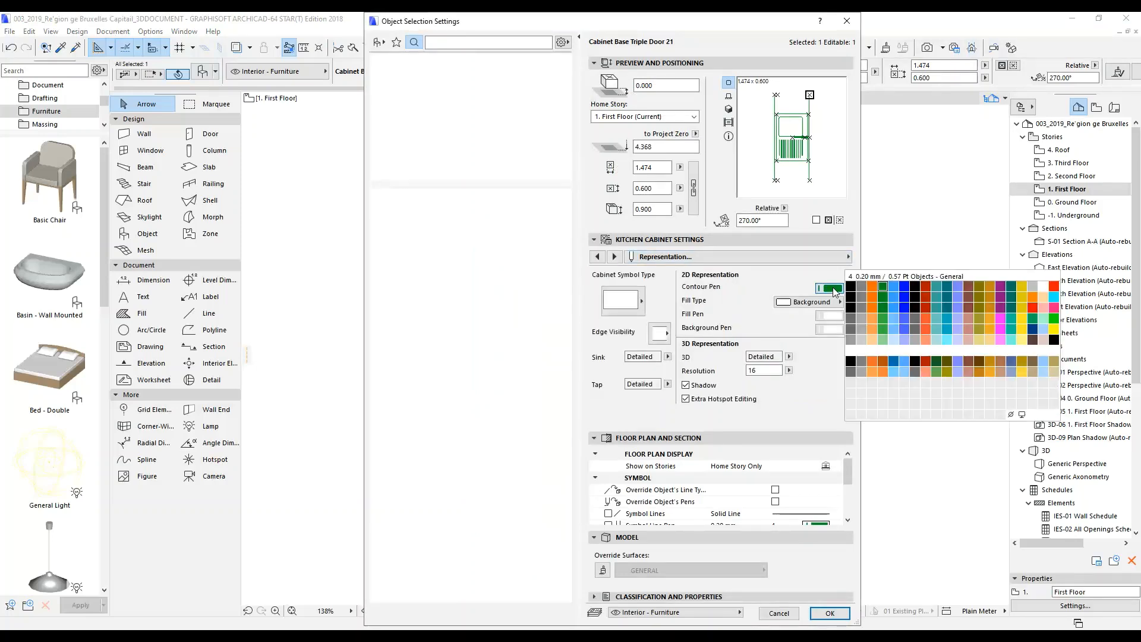
pyautogui.click(853, 331)
pyautogui.click(830, 612)
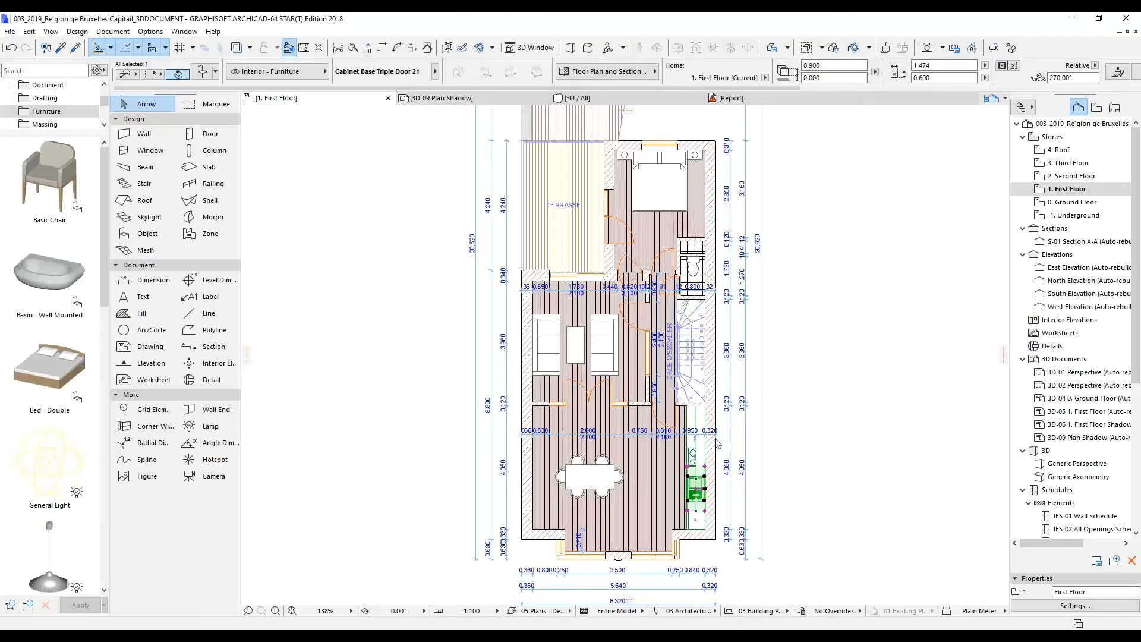
# Step: Set the 2D representation contour pen of the kitchen's electric range to 81 and clear the selection
pyautogui.click(693, 459)
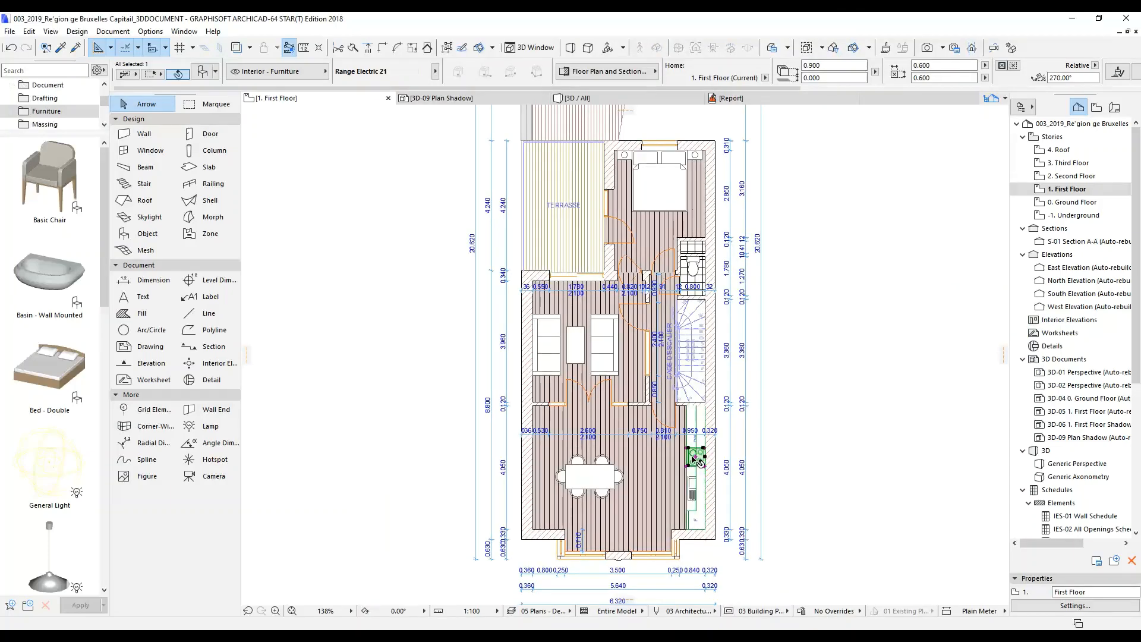
pyautogui.click(202, 71)
pyautogui.click(843, 257)
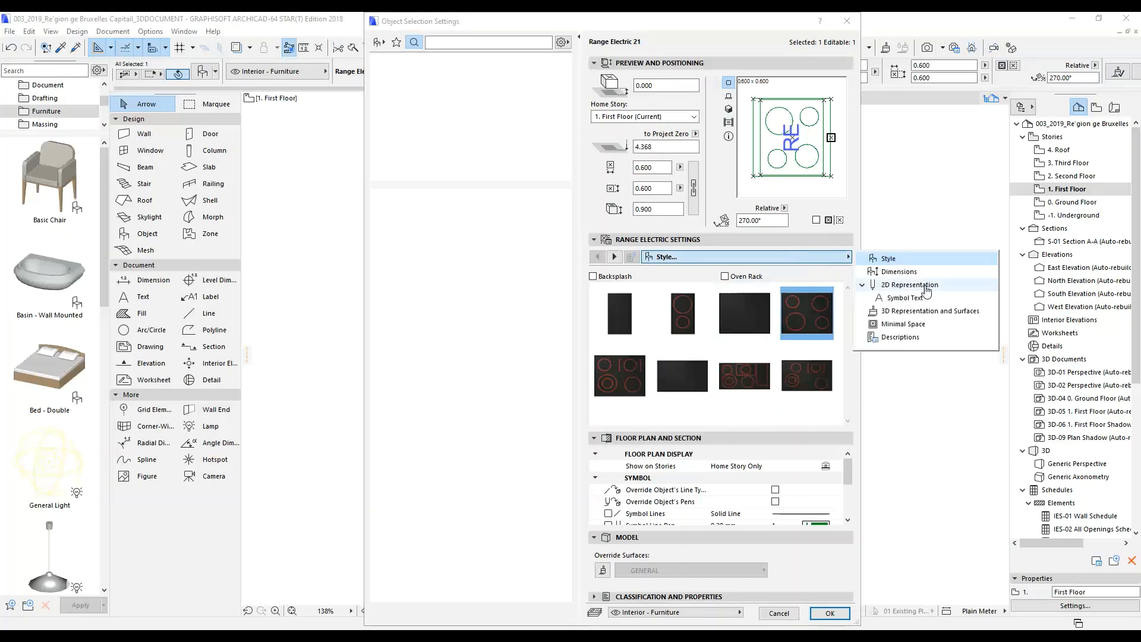
pyautogui.click(908, 284)
pyautogui.click(700, 318)
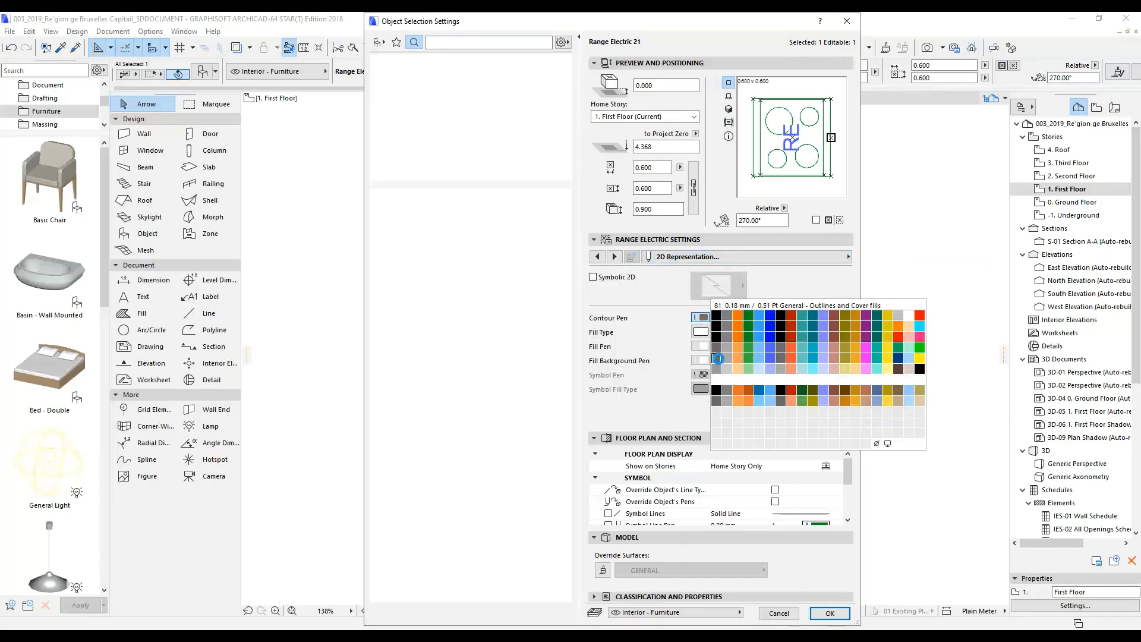
pyautogui.click(722, 356)
pyautogui.click(830, 613)
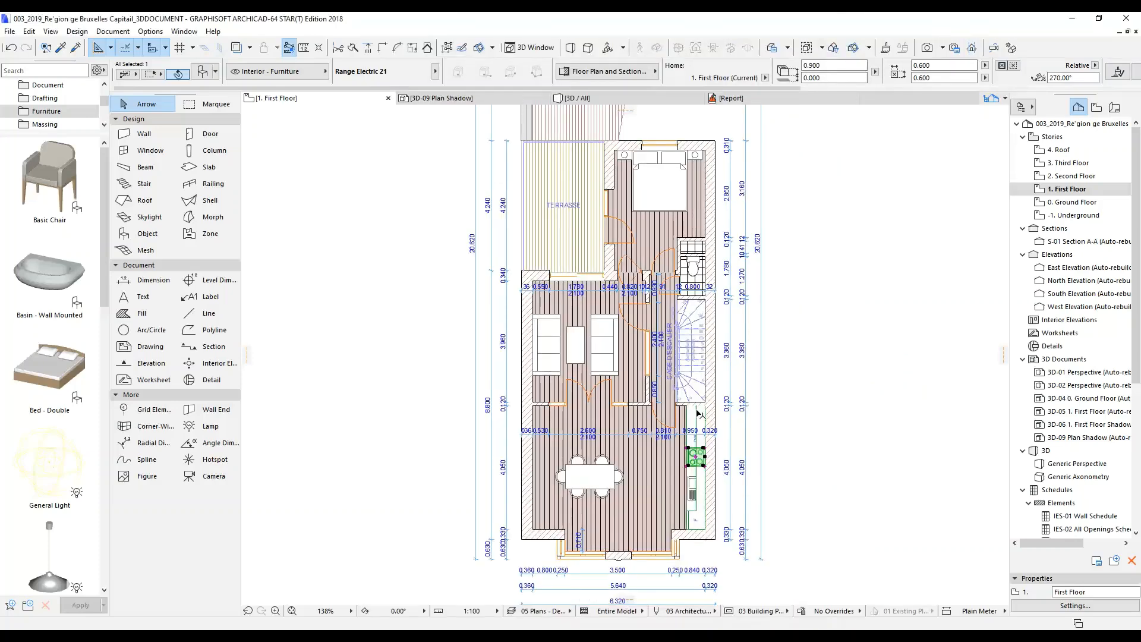
pyautogui.scroll(4, 700, 483)
pyautogui.click(702, 515)
pyautogui.press('Escape')
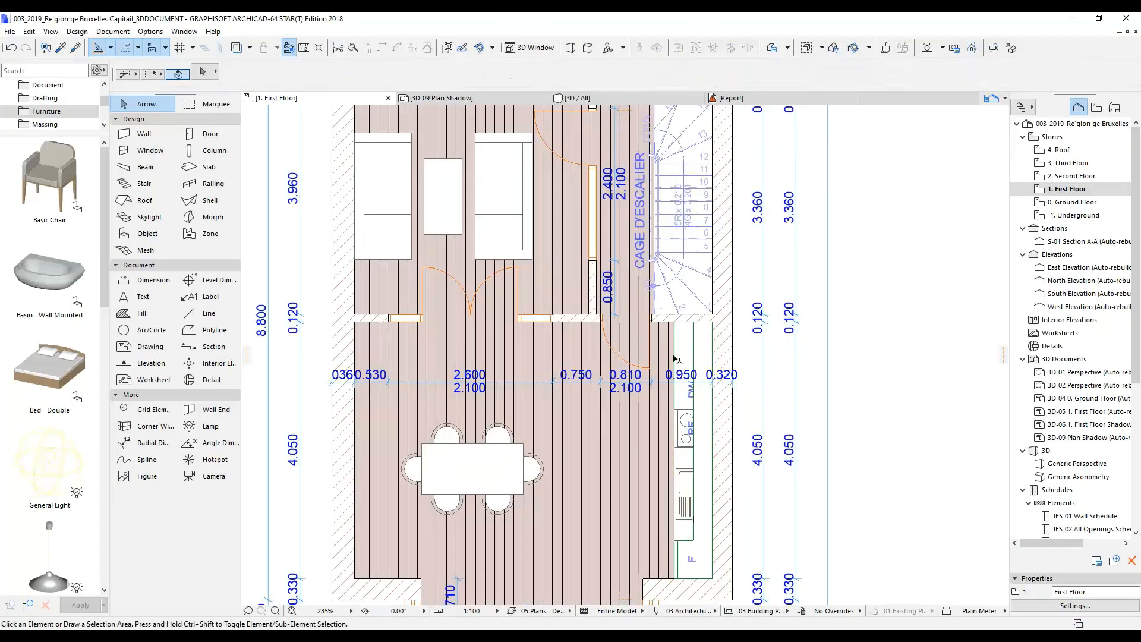
# Step: Set the 2D representation contour pen of the two kitchen dishwasher base cabinets to dark gray
pyautogui.click(675, 359)
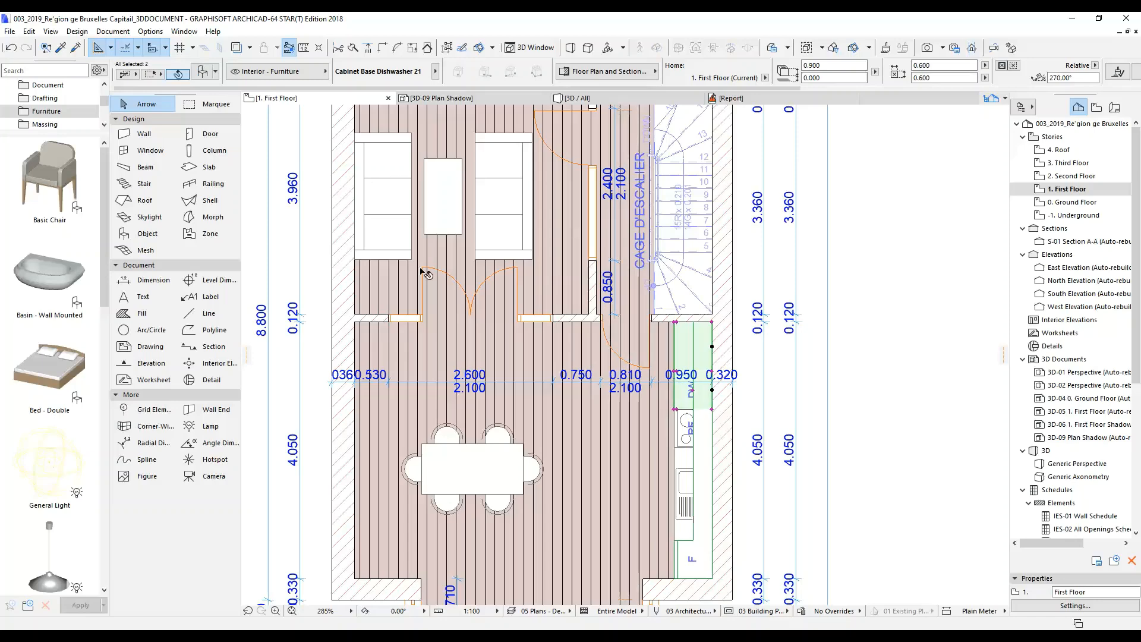
pyautogui.doubleClick(688, 409)
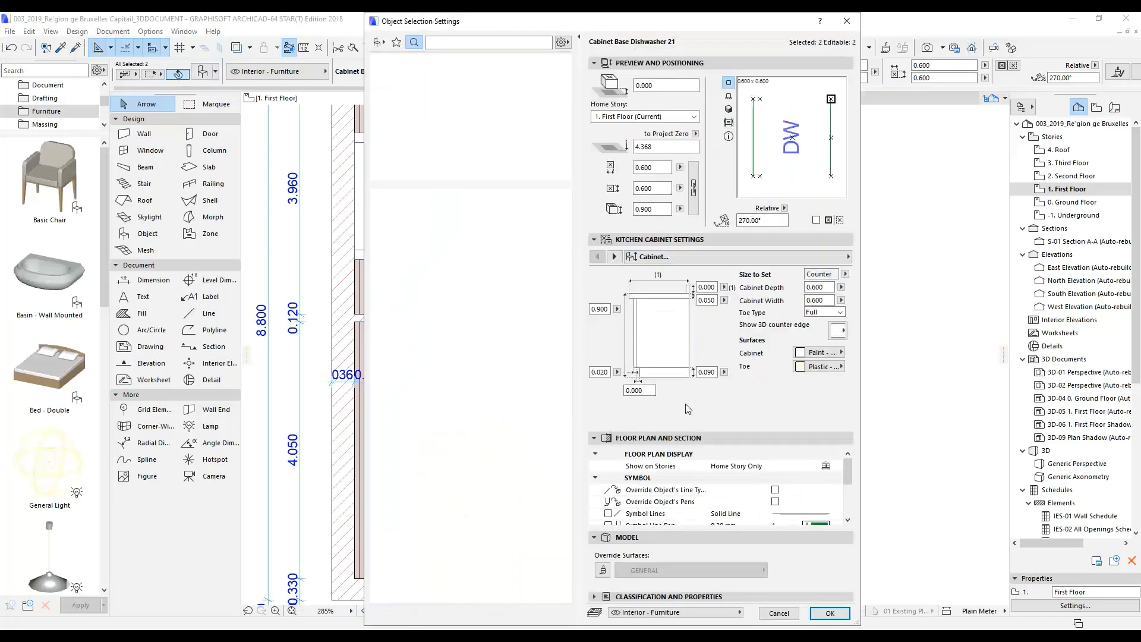
pyautogui.click(814, 257)
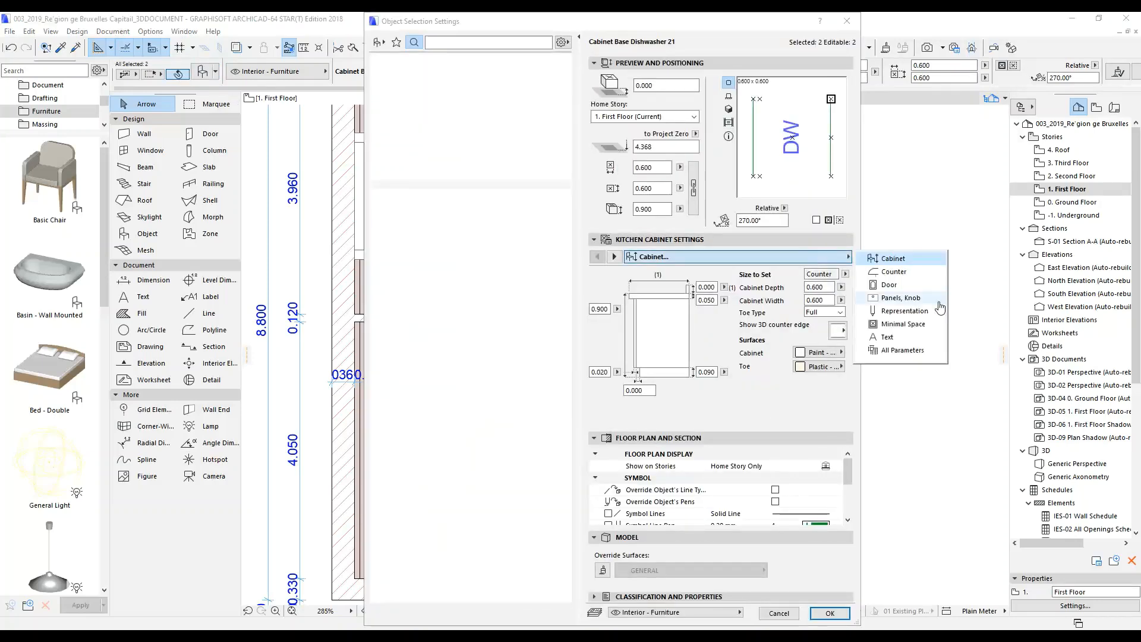
pyautogui.click(899, 310)
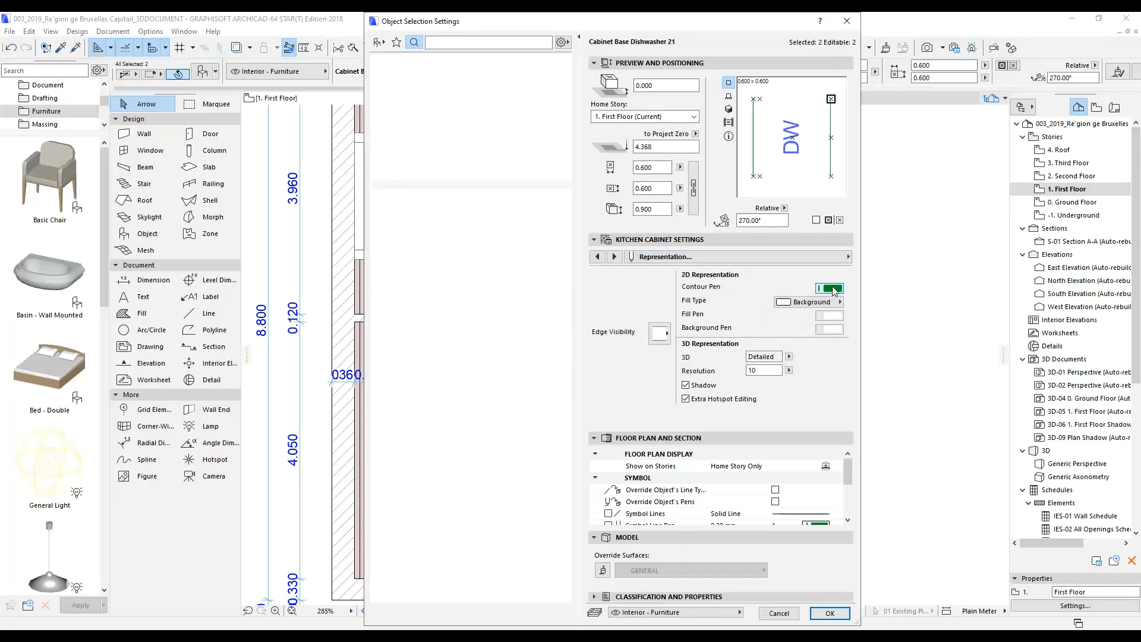
pyautogui.click(828, 289)
pyautogui.click(851, 328)
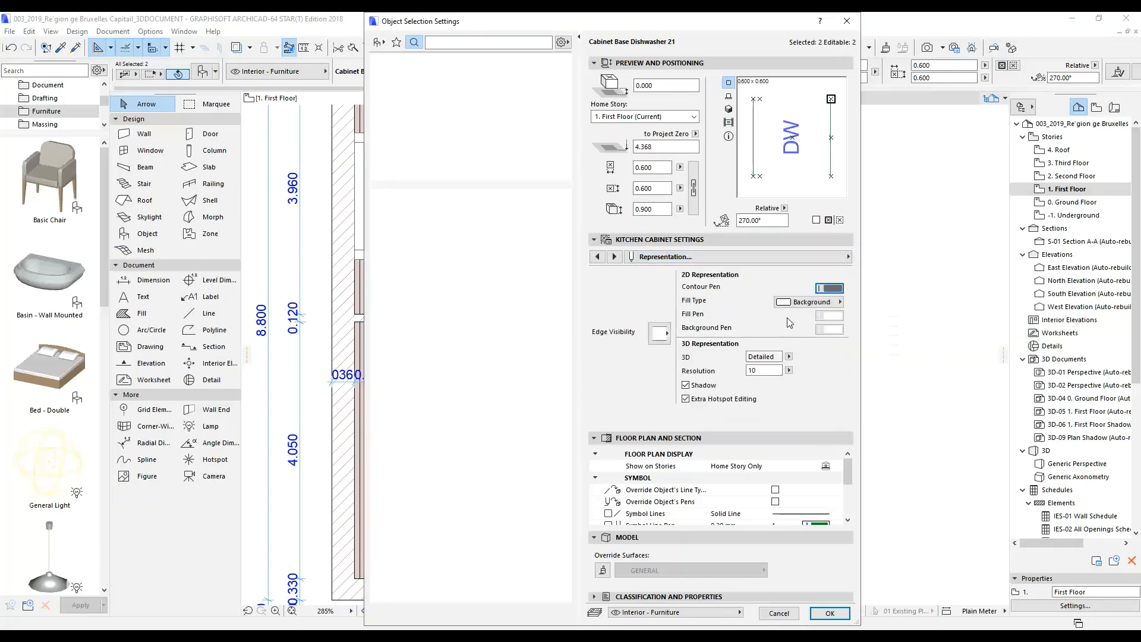
pyautogui.click(830, 613)
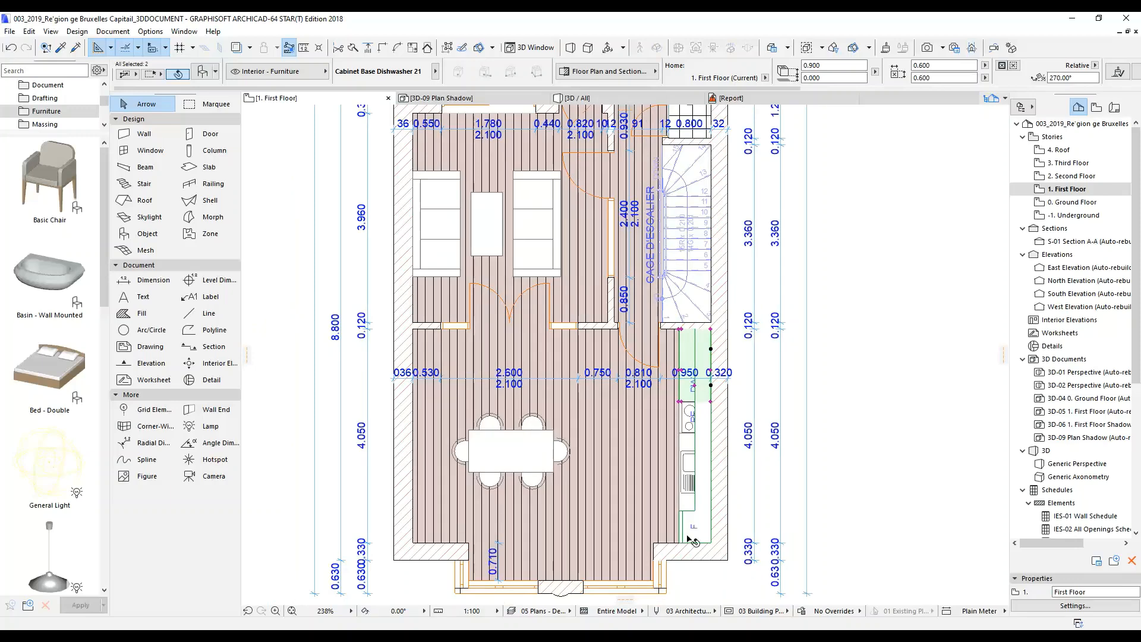
# Step: Set the 2D representation contour pen of the kitchen refrigerator to dark gray
pyautogui.scroll(2, 686, 538)
pyautogui.click(692, 526)
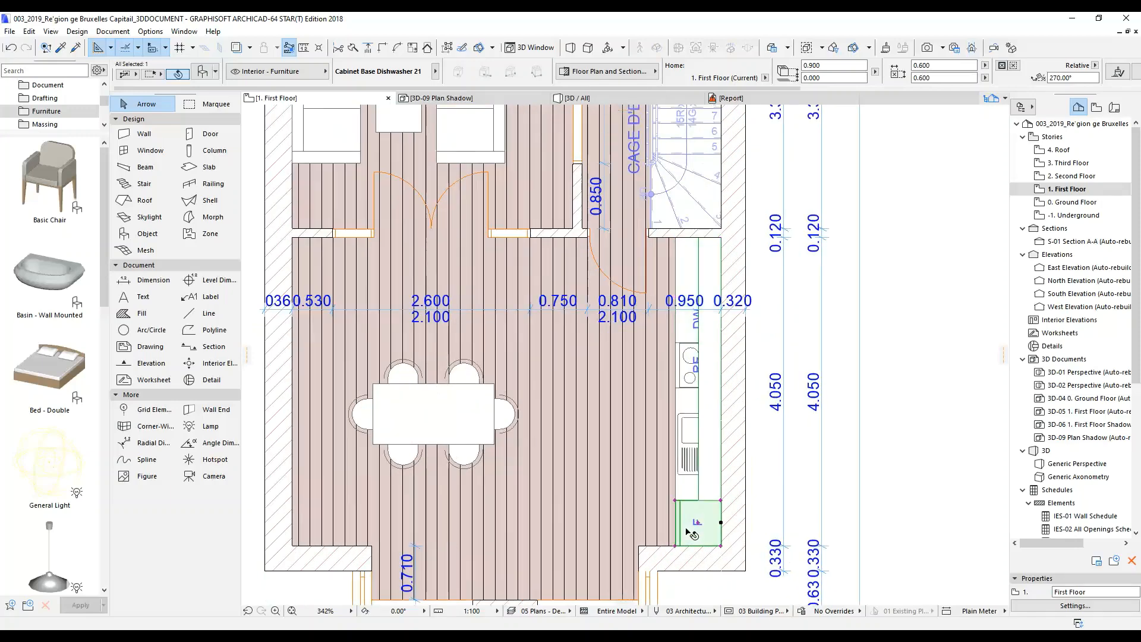
pyautogui.click(203, 71)
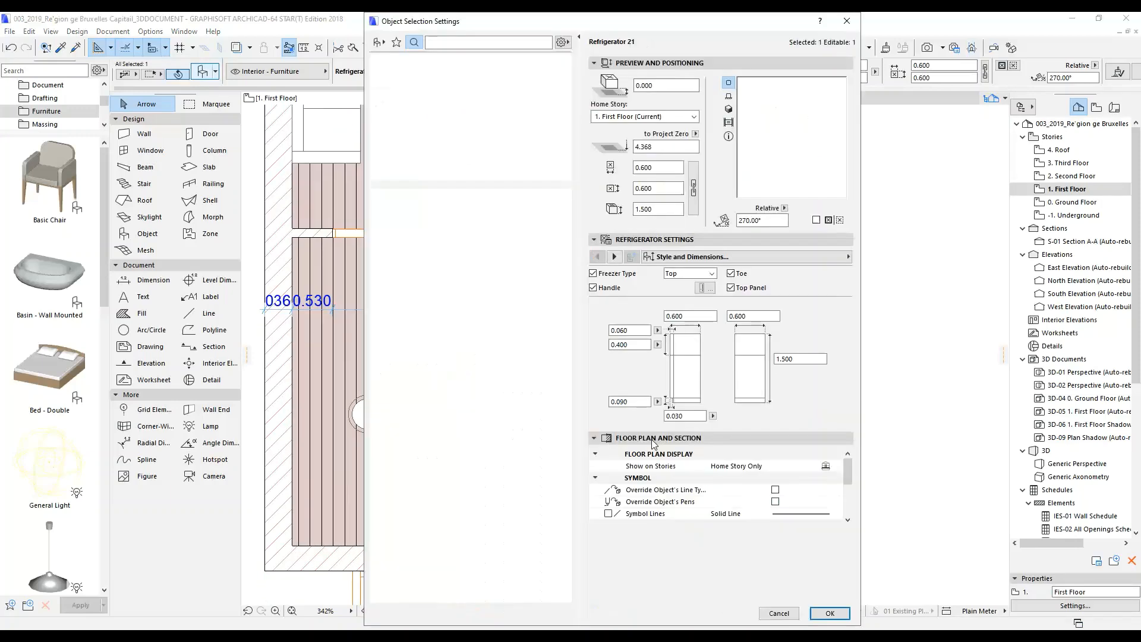
pyautogui.click(782, 252)
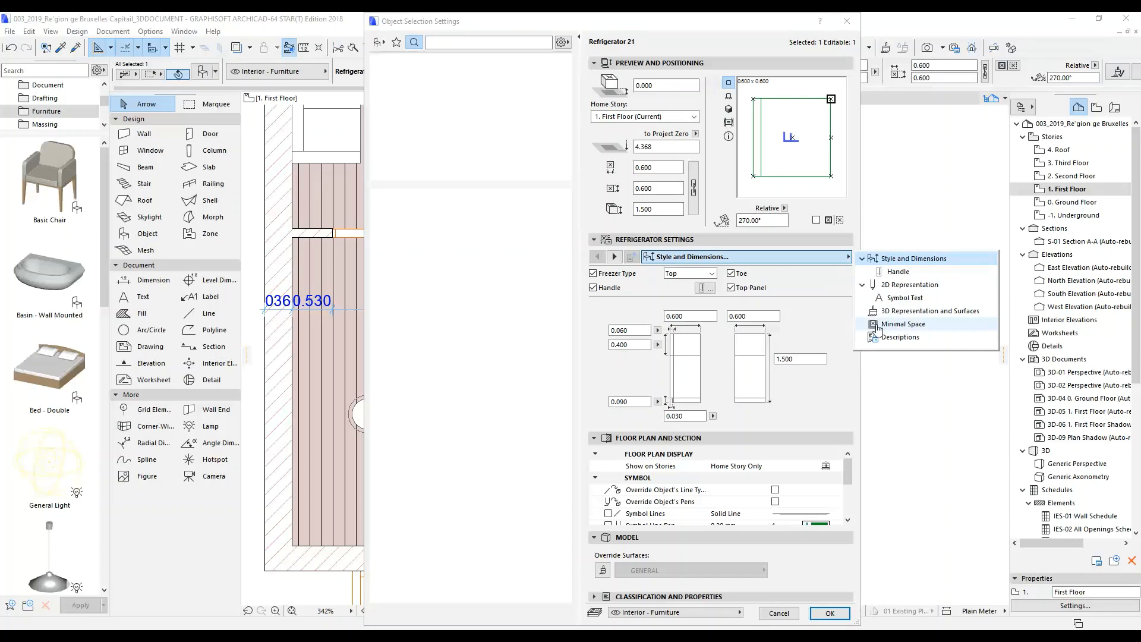
pyautogui.click(884, 287)
pyautogui.click(702, 328)
pyautogui.click(716, 371)
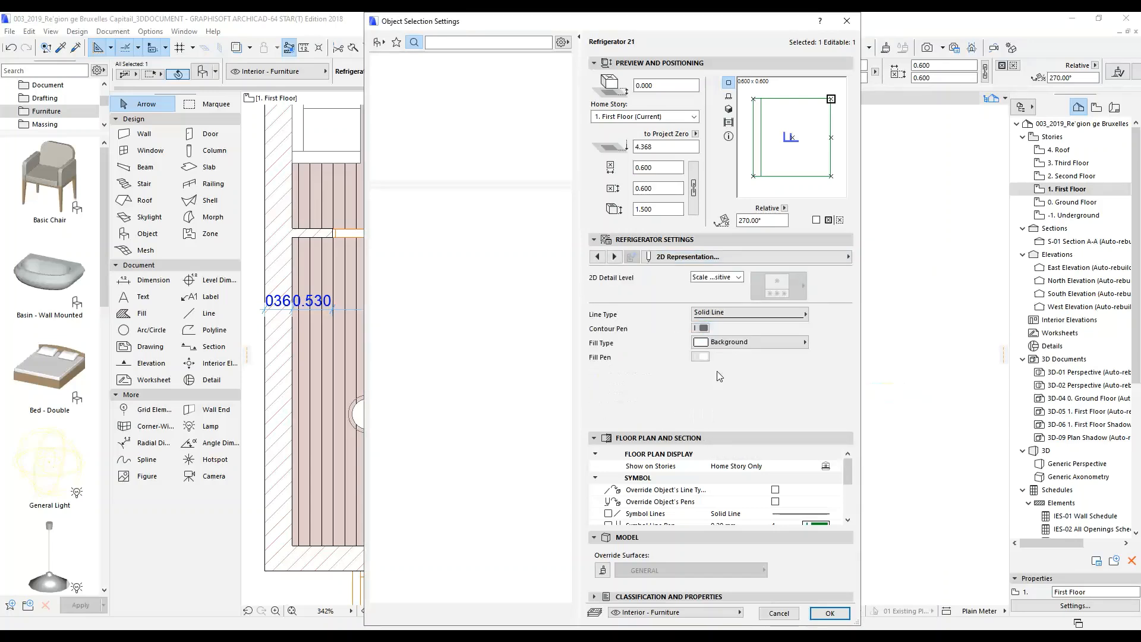
pyautogui.click(782, 258)
pyautogui.click(886, 309)
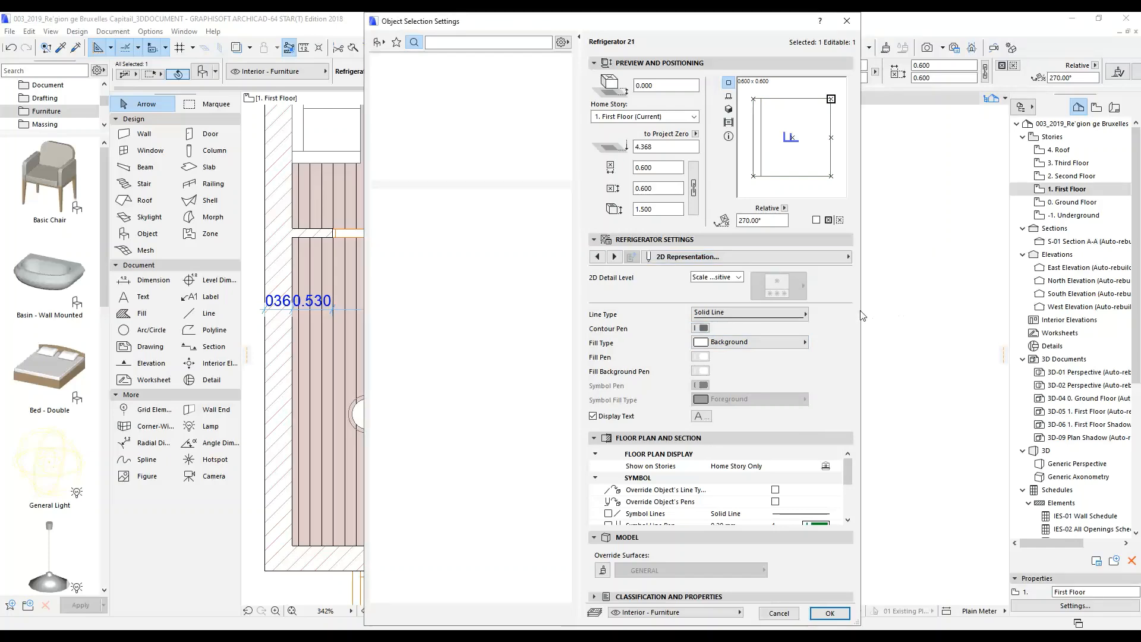
pyautogui.click(830, 612)
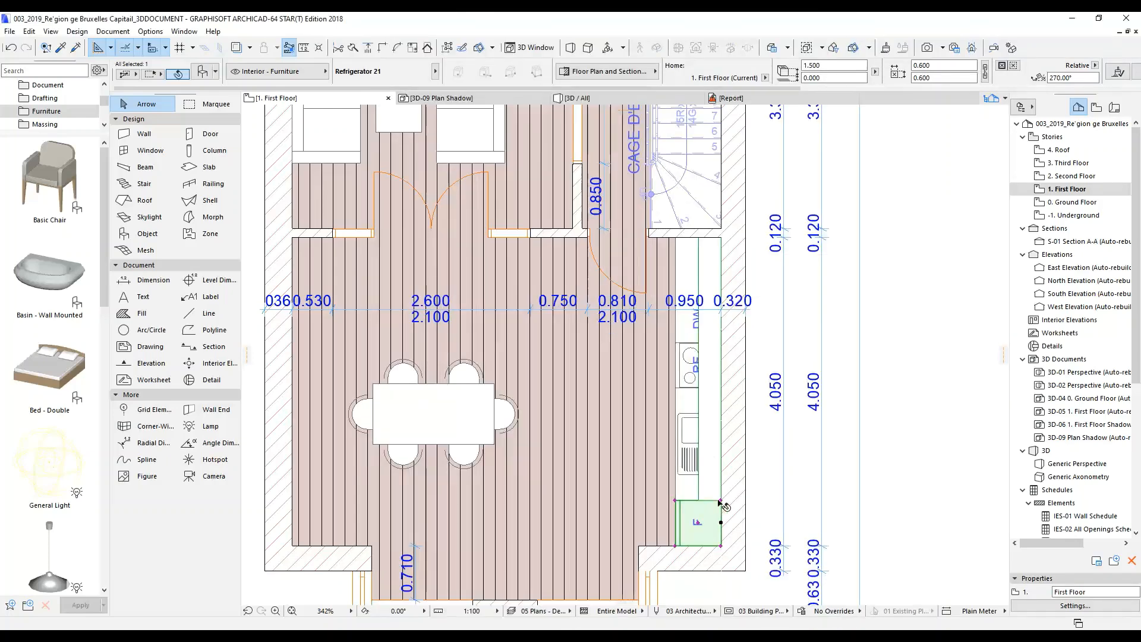
# Step: Set the 2D representation contour pen of the three double-door wall cabinets along the kitchen wall to gray
pyautogui.keyDown('shift'); pyautogui.click(711, 279); pyautogui.keyUp('shift')
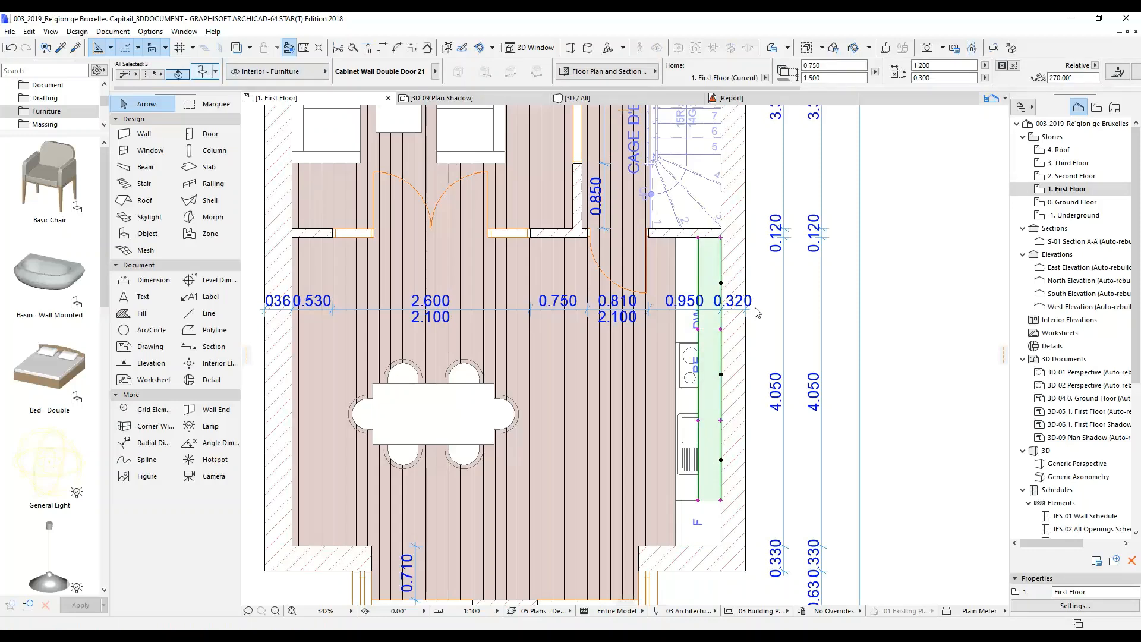
pyautogui.hotkey('ctrl', 't')
pyautogui.click(771, 256)
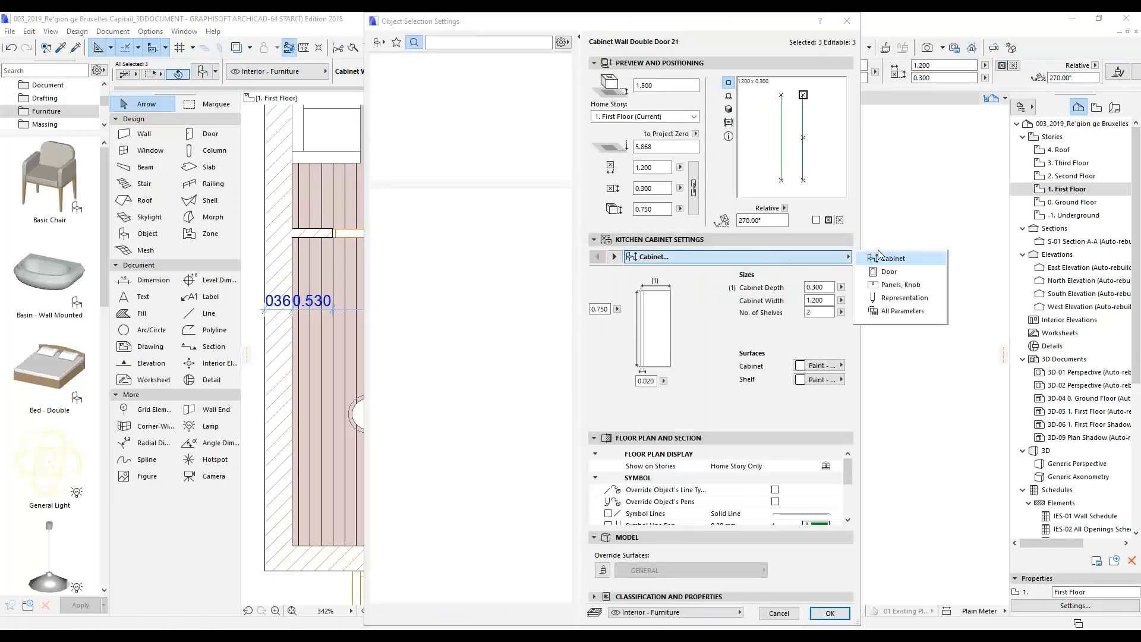
pyautogui.click(889, 299)
pyautogui.click(829, 288)
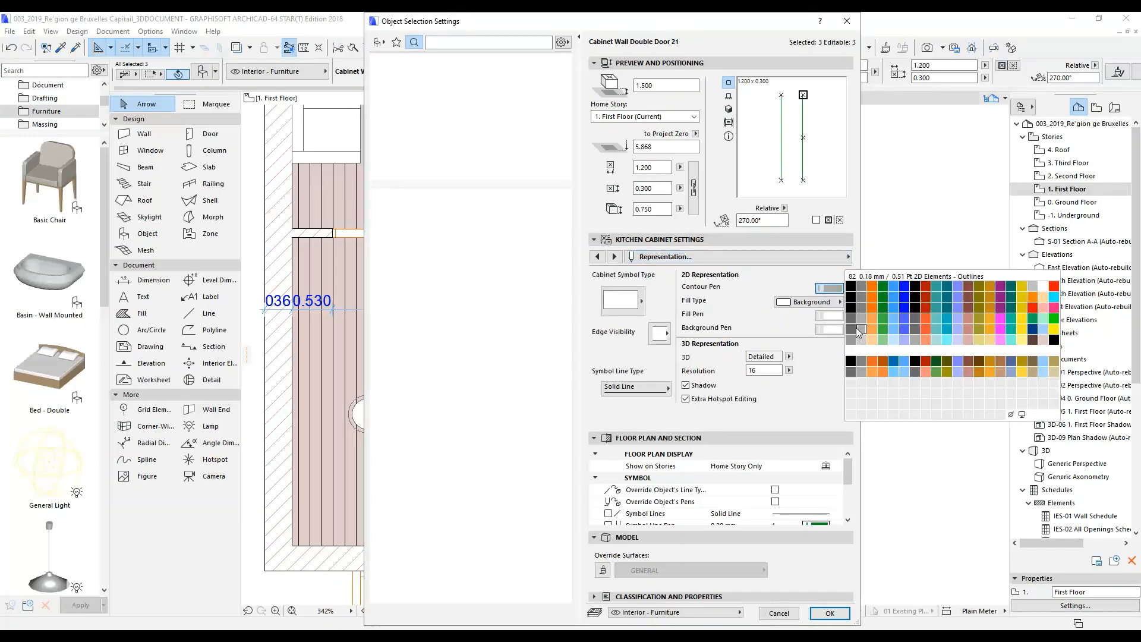
pyautogui.click(855, 332)
pyautogui.click(830, 613)
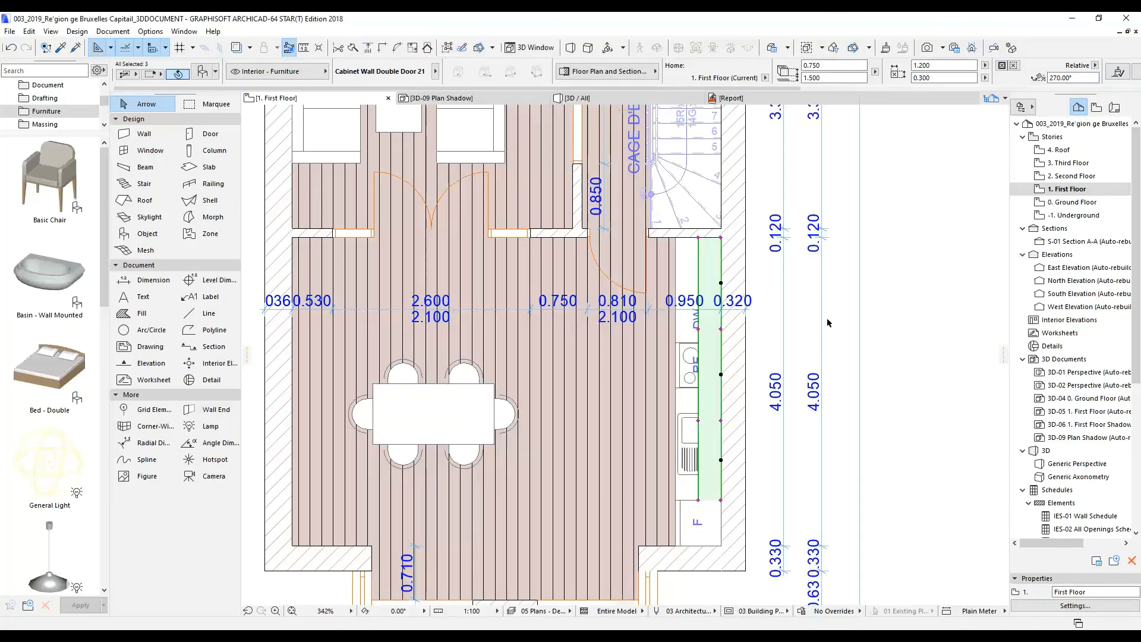
# Step: Review the first floor plan and the Plan Shadow 3D document for remaining coloured contours, then return to the floor plan
pyautogui.scroll(-5, 721, 351)
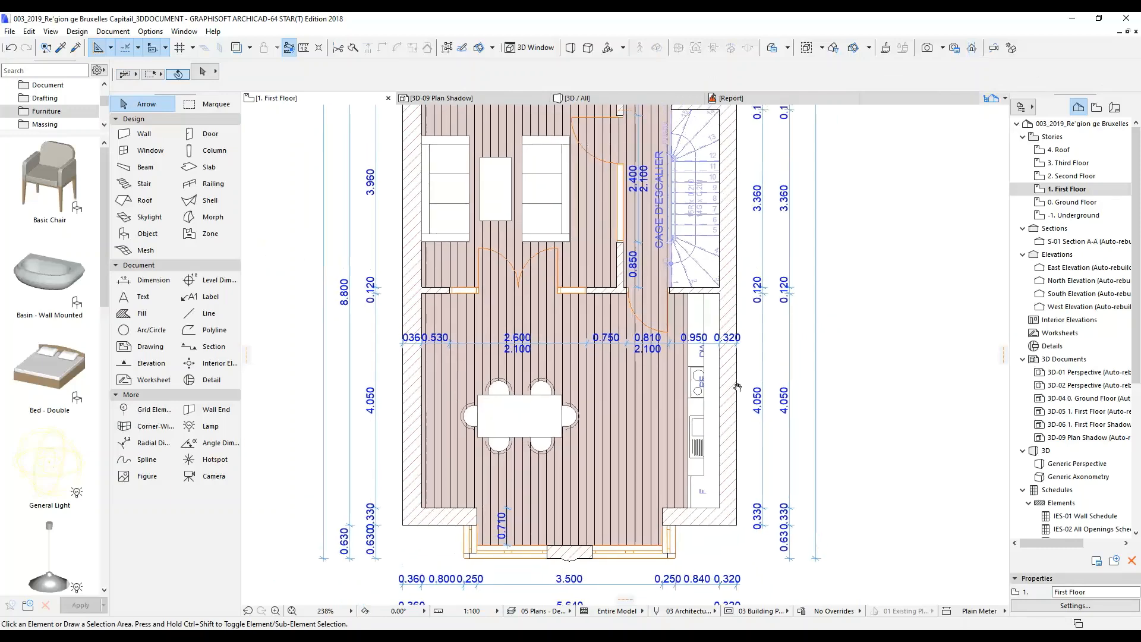
pyautogui.scroll(-3, 621, 446)
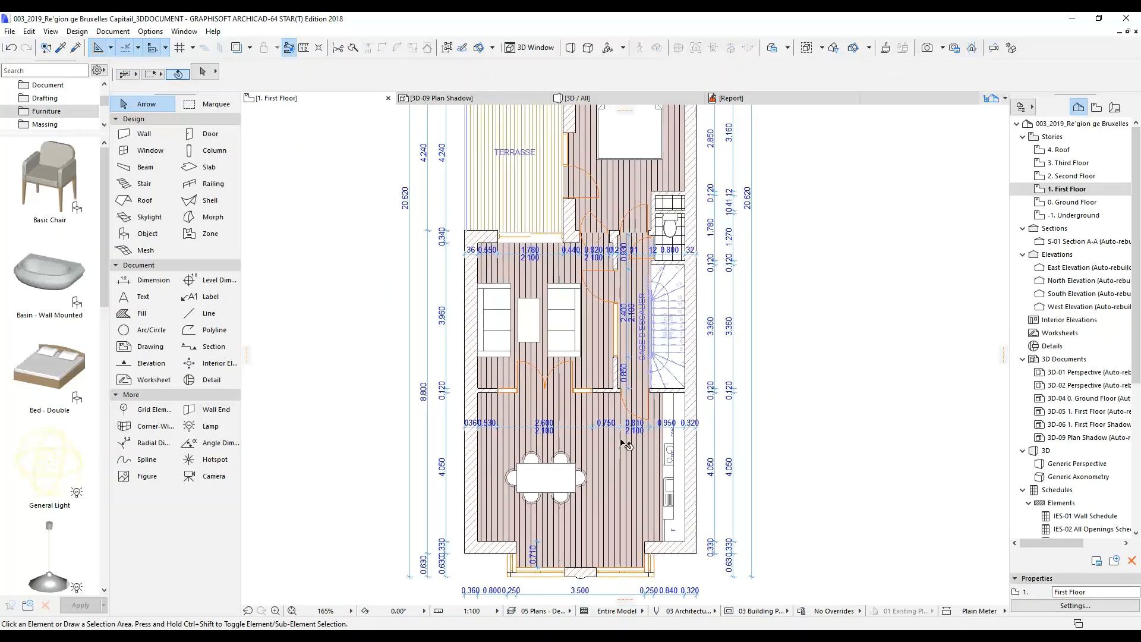
pyautogui.moveTo(626, 439); pyautogui.dragTo(609, 452, button='middle')
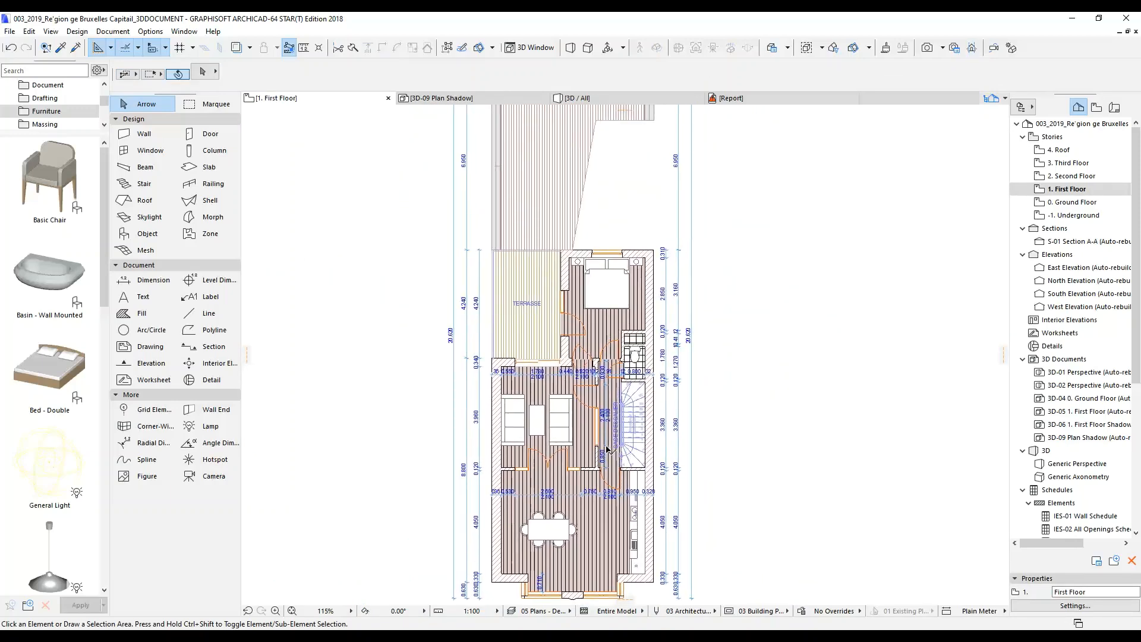
pyautogui.scroll(5, 633, 365)
pyautogui.click(631, 365)
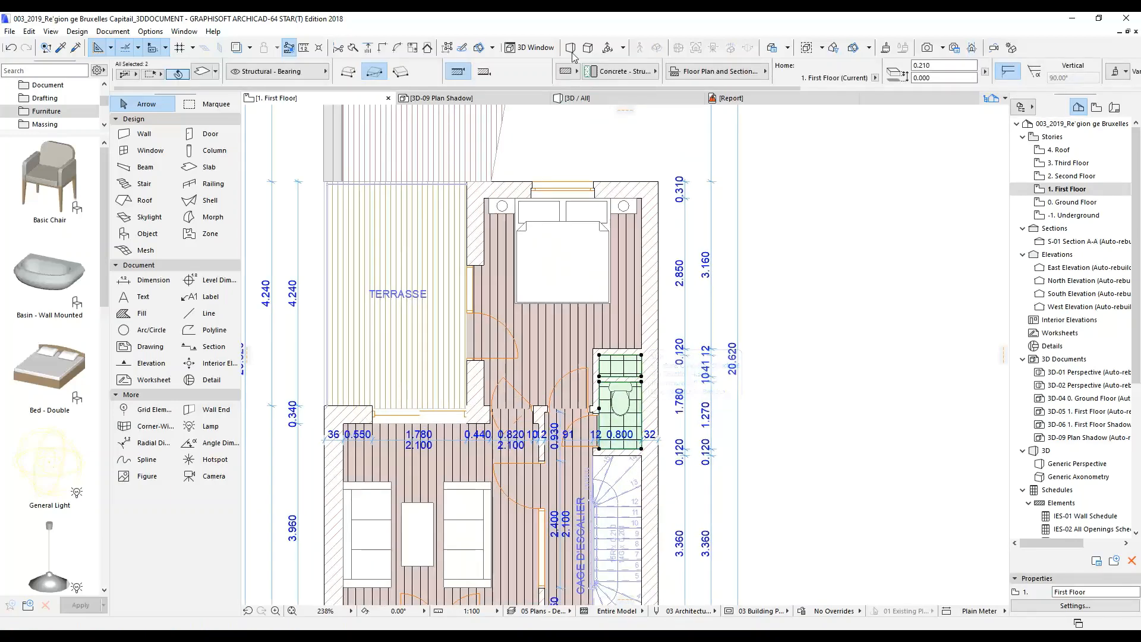
pyautogui.click(519, 97)
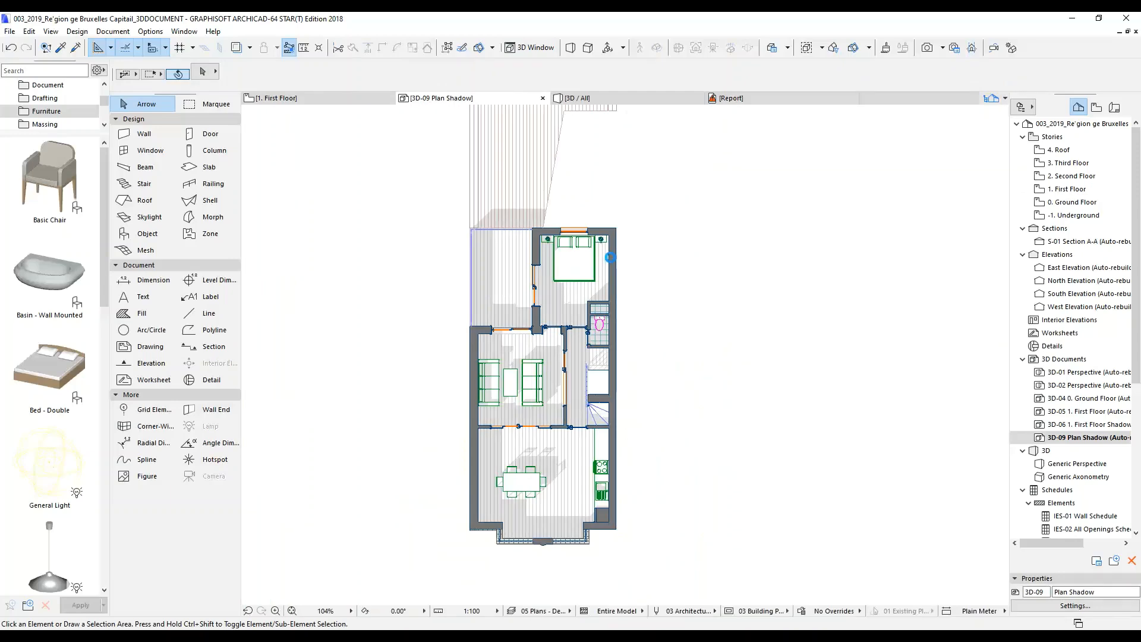
pyautogui.click(366, 101)
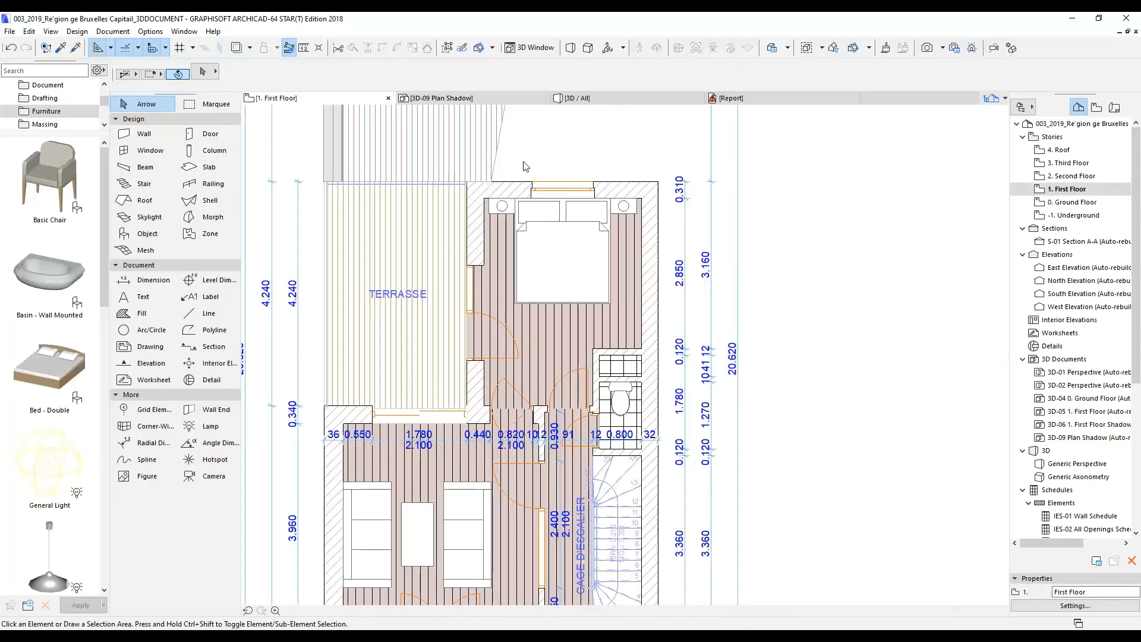
# Step: Set the uncut line pen of the two tiled slabs at the WC to gray
pyautogui.click(641, 369)
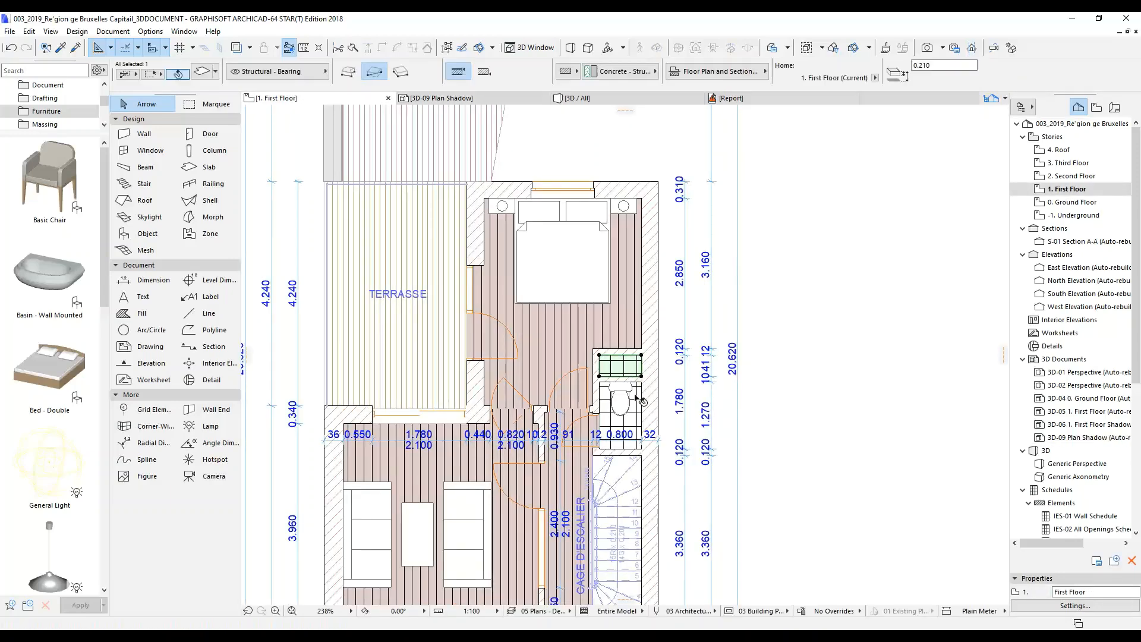
pyautogui.click(208, 74)
pyautogui.moveTo(699, 256); pyautogui.dragTo(702, 271)
pyautogui.click(677, 268)
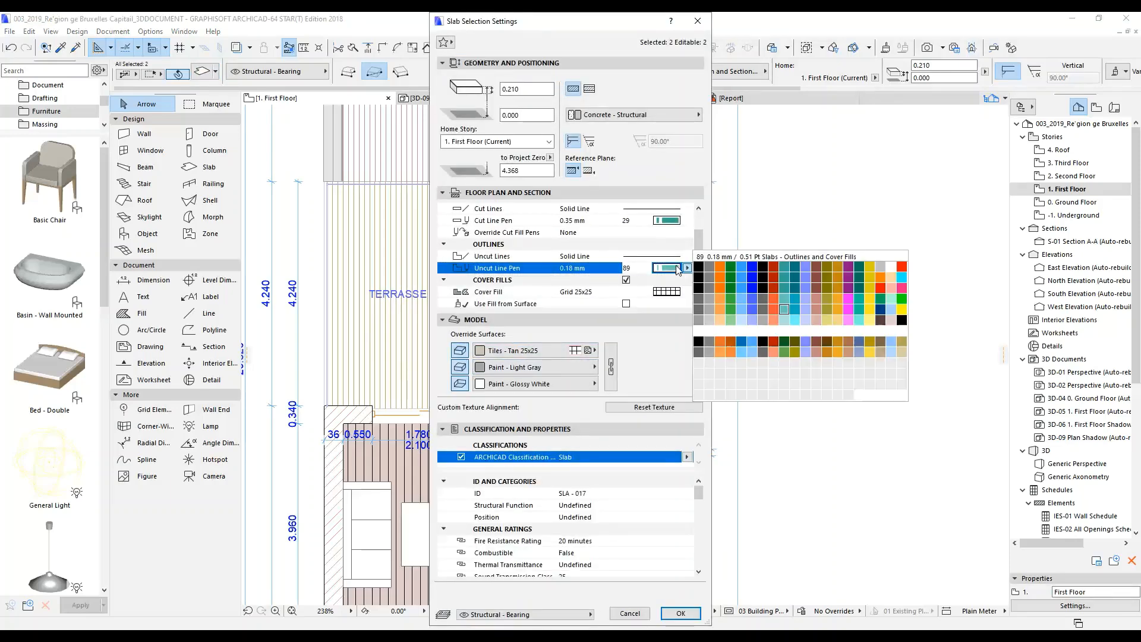
pyautogui.click(711, 307)
pyautogui.click(680, 612)
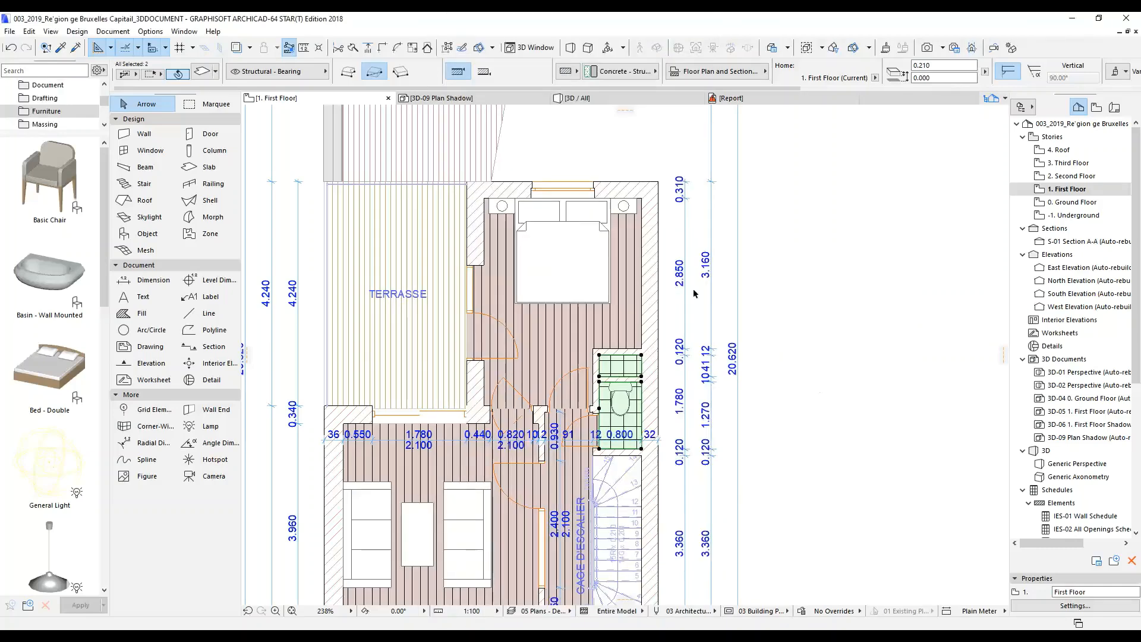
# Step: Switch to the Plan Shadow 3D document and examine which elements carry the brick hatching around the front bay window
pyautogui.click(477, 97)
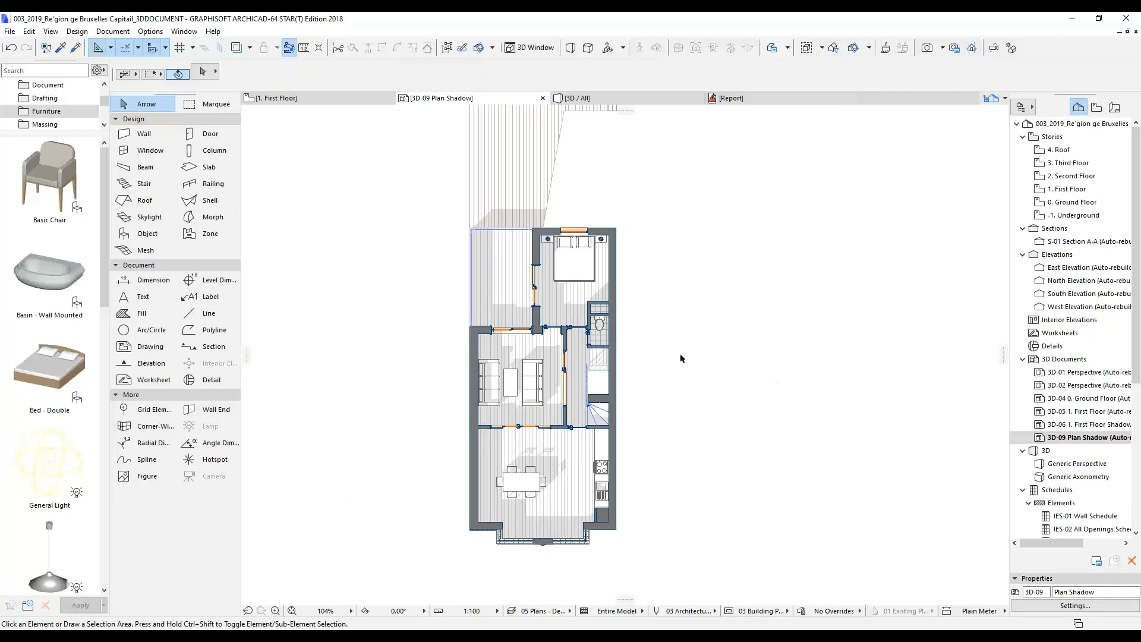
pyautogui.scroll(4, 508, 565)
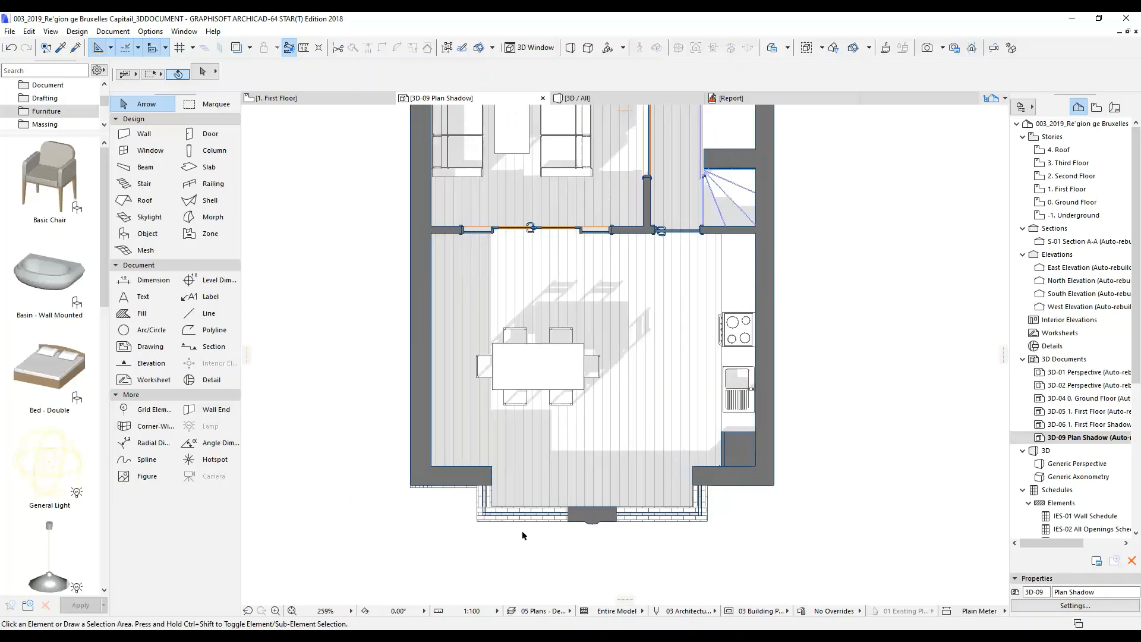
pyautogui.click(539, 521)
pyautogui.scroll(1, 594, 518)
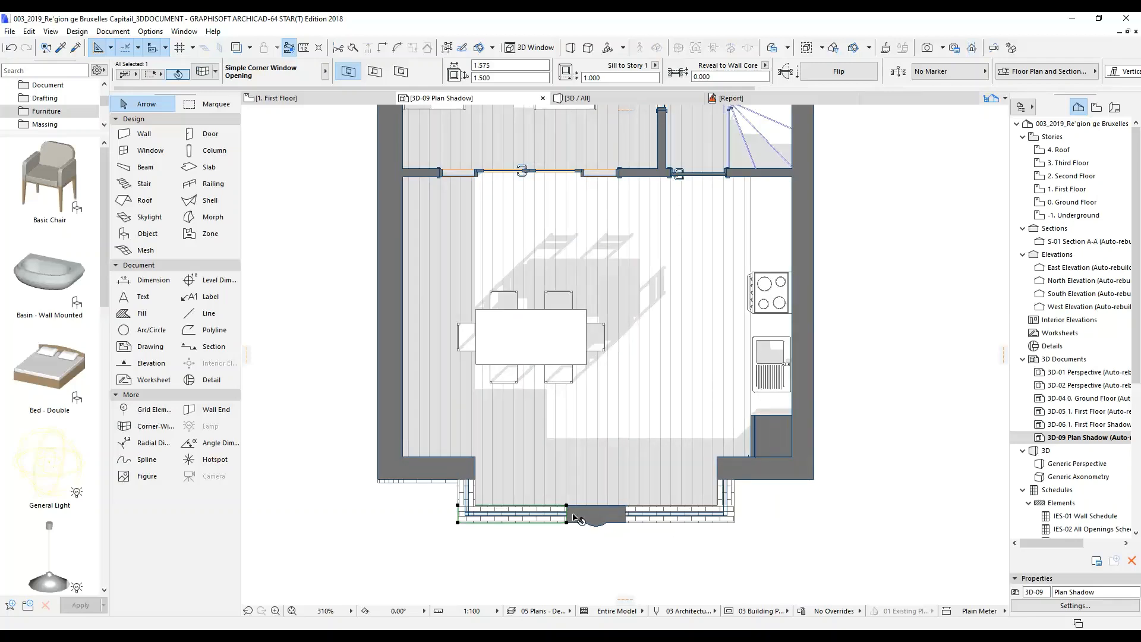
pyautogui.click(534, 520)
pyautogui.click(473, 505)
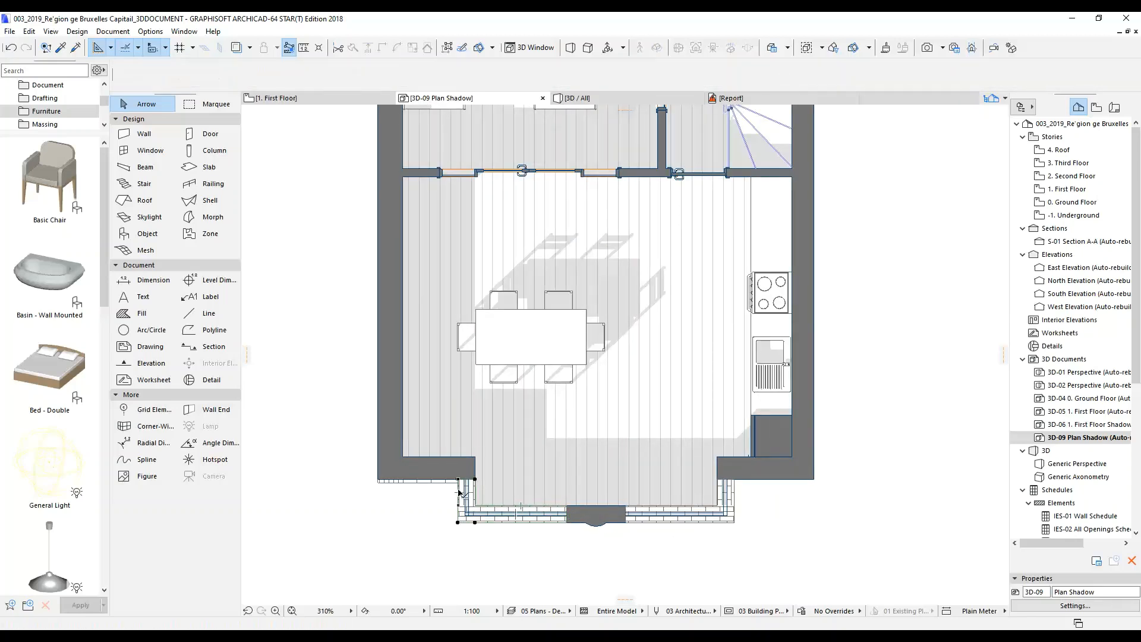
pyautogui.click(475, 537)
pyautogui.scroll(2, 476, 538)
pyautogui.scroll(1, 479, 543)
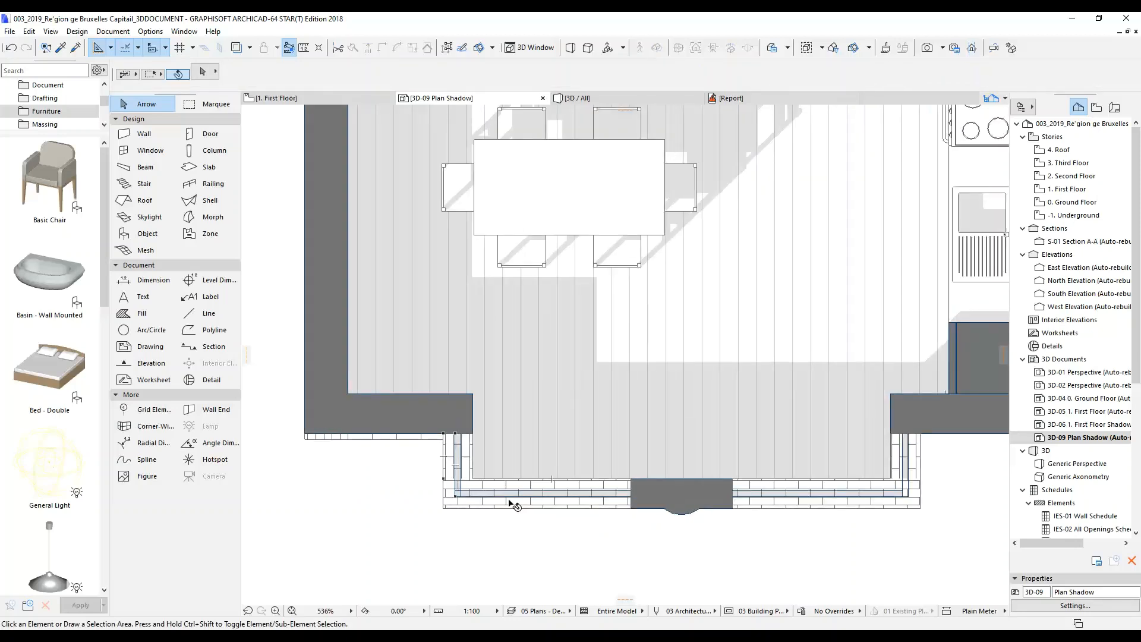
# Step: Override the edge and inside face surfaces of the five brick walls around the front bay window with Paint - Titanium White
pyautogui.click(573, 510)
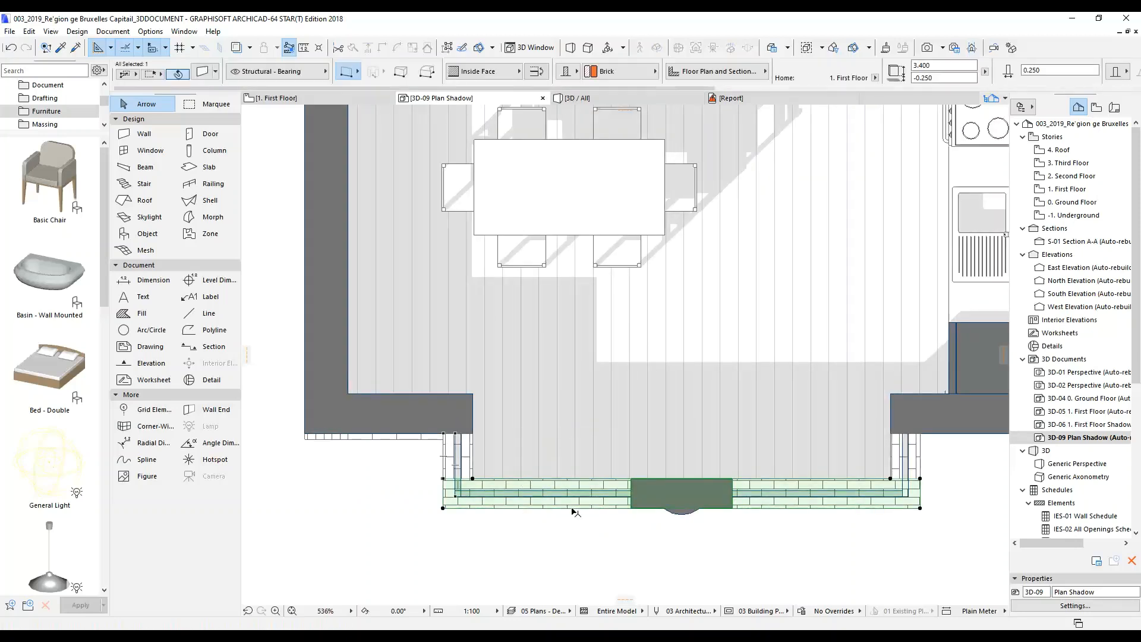
pyautogui.keyDown('shift'); pyautogui.click(454, 456); pyautogui.keyUp('shift')
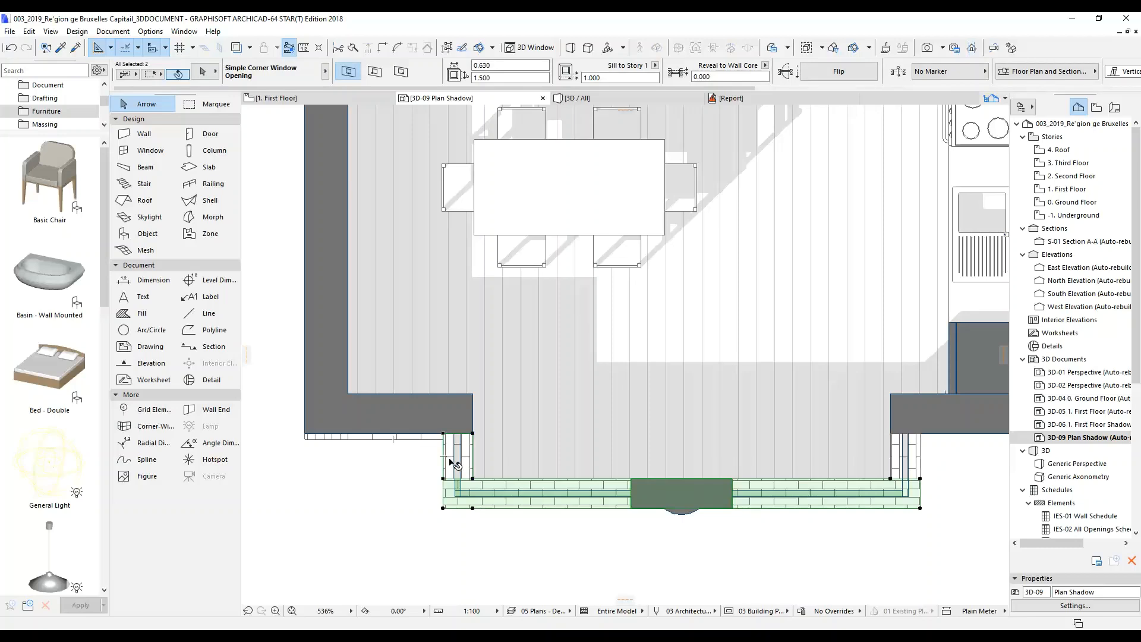
pyautogui.keyDown('shift'); pyautogui.click(446, 460); pyautogui.keyUp('shift')
pyautogui.keyDown('shift'); pyautogui.click(446, 463); pyautogui.keyUp('shift')
pyautogui.keyDown('shift'); pyautogui.click(458, 457); pyautogui.keyUp('shift')
pyautogui.keyDown('shift'); pyautogui.click(322, 444); pyautogui.keyUp('shift')
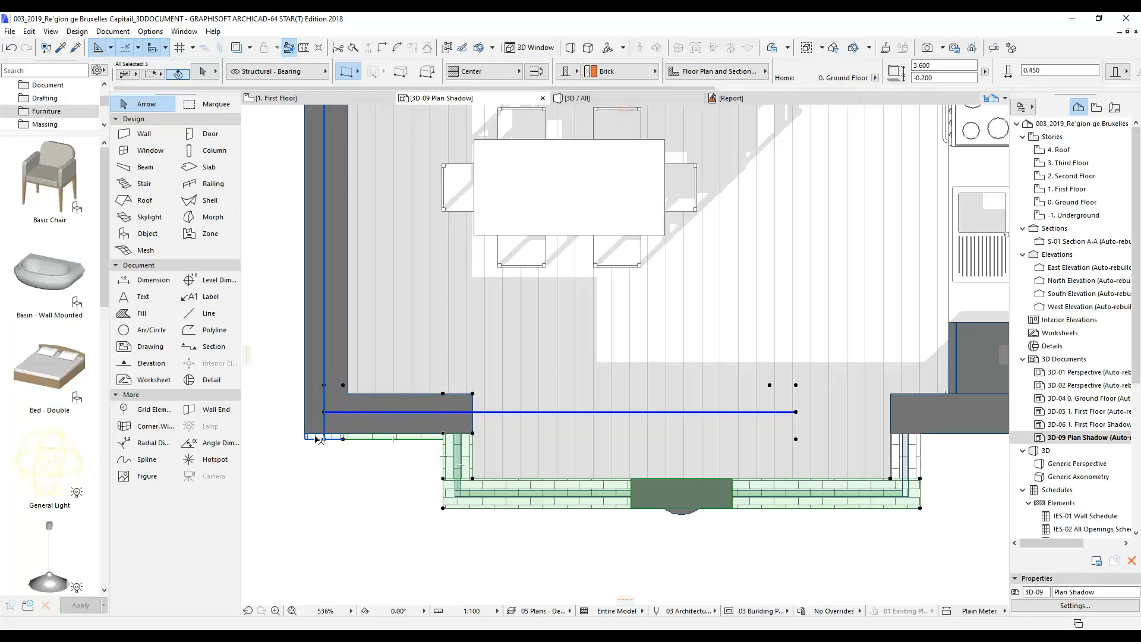
pyautogui.keyDown('shift'); pyautogui.click(355, 453); pyautogui.keyUp('shift')
pyautogui.scroll(-2, 425, 457)
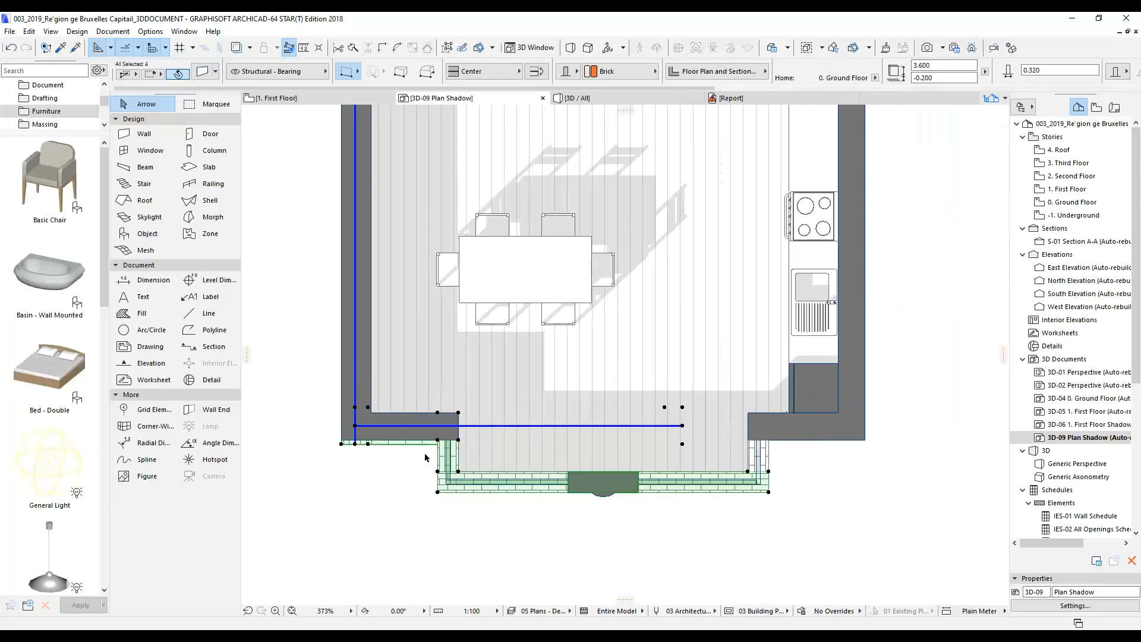
pyautogui.keyDown('shift'); pyautogui.click(769, 467); pyautogui.keyUp('shift')
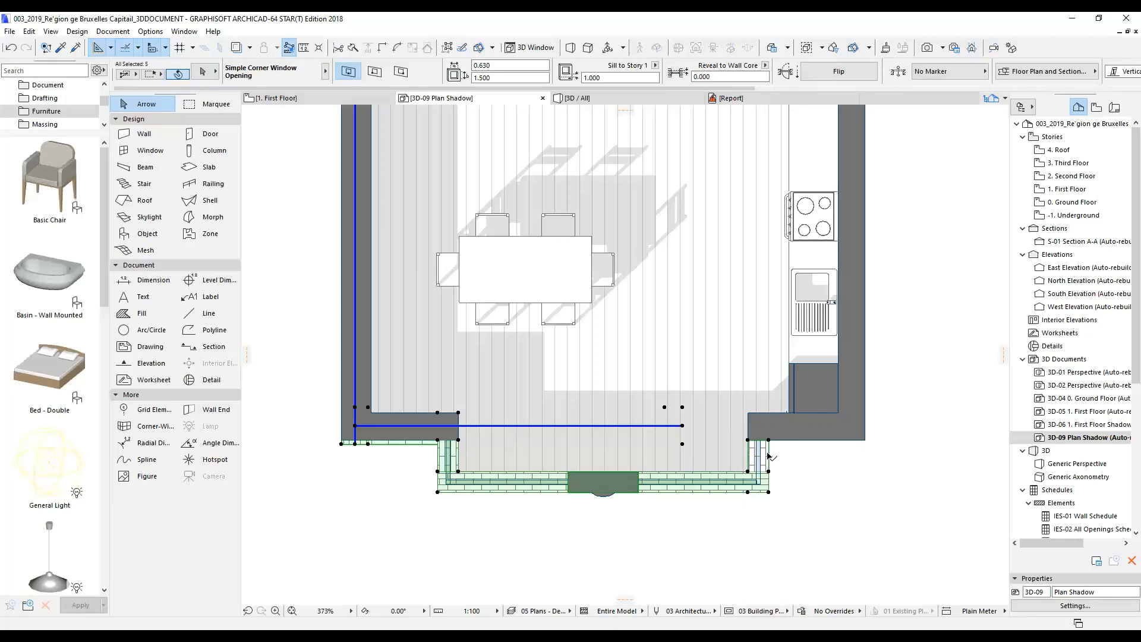
pyautogui.click(768, 456)
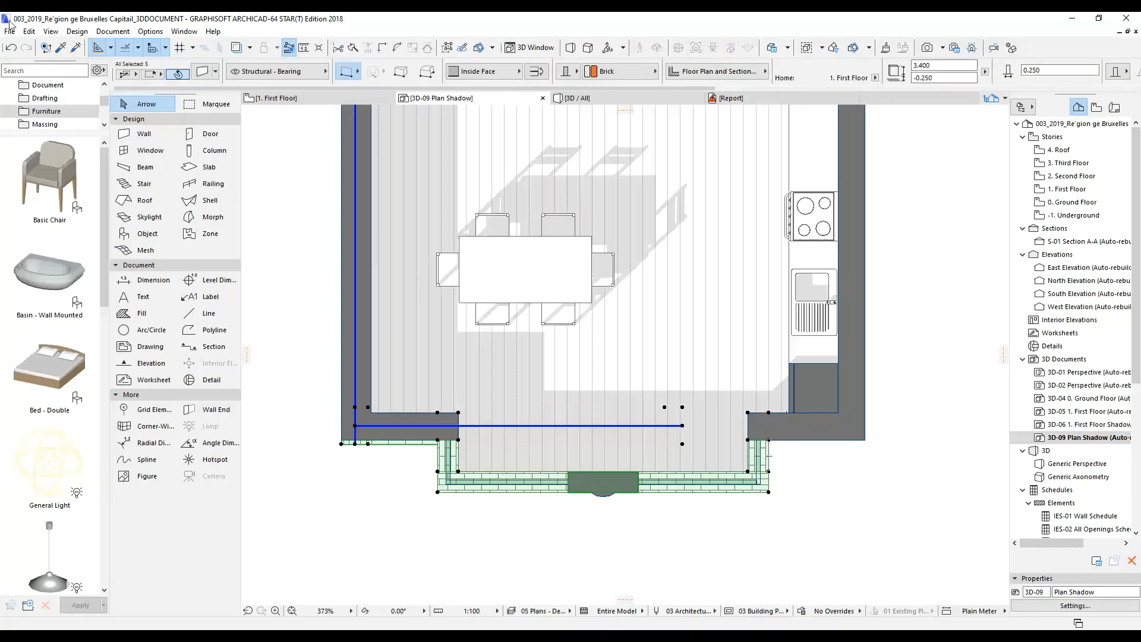
pyautogui.hotkey('ctrl', 't')
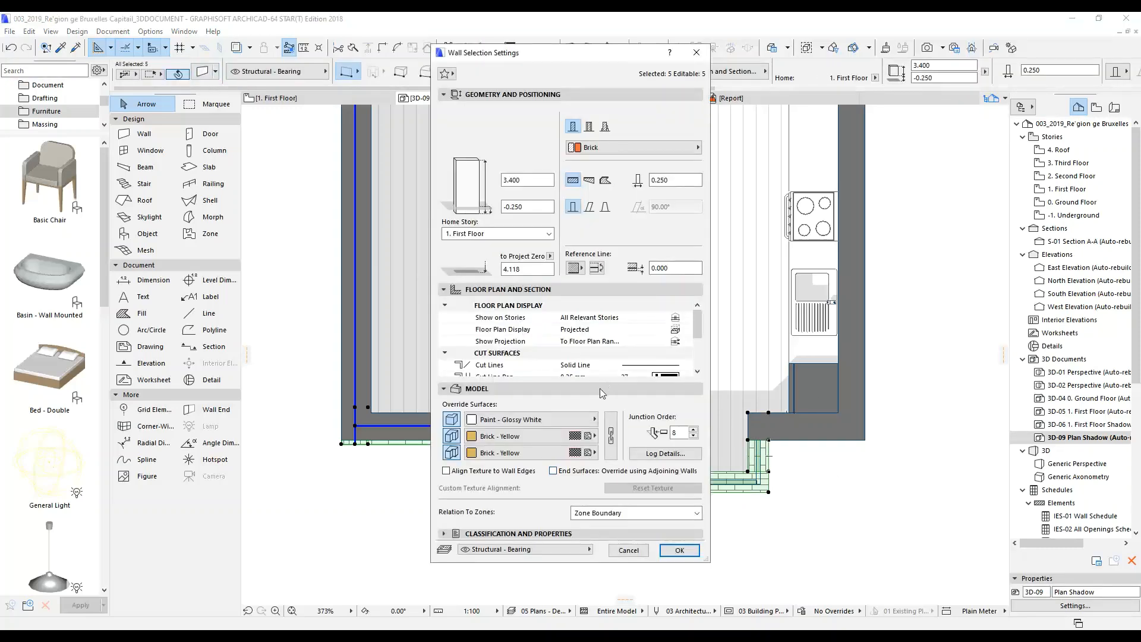
pyautogui.click(492, 439)
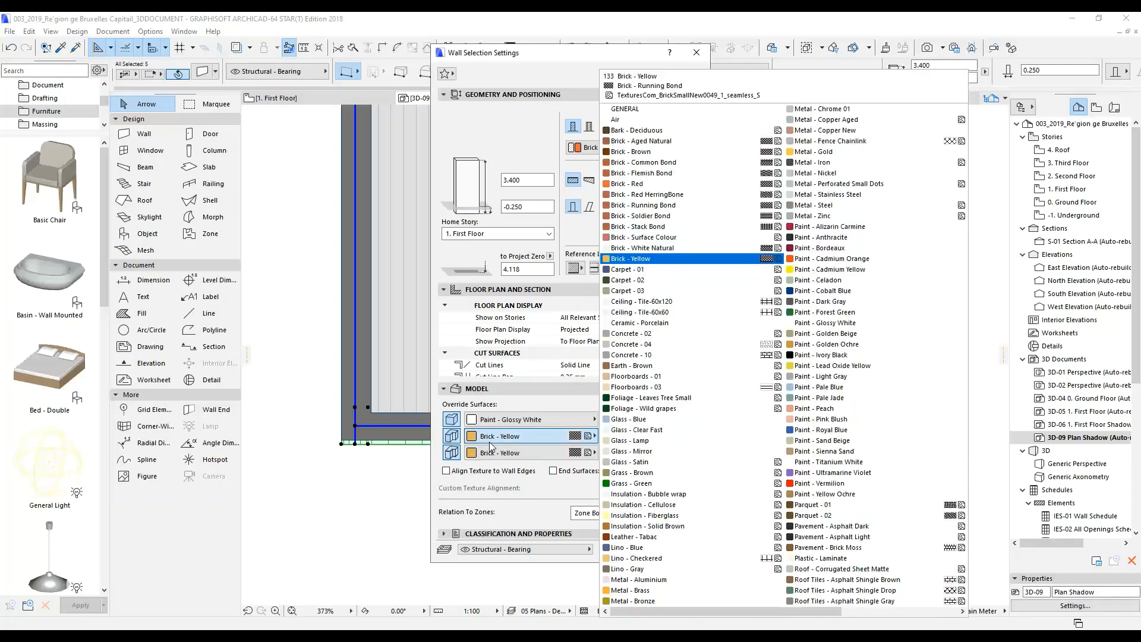
pyautogui.click(492, 445)
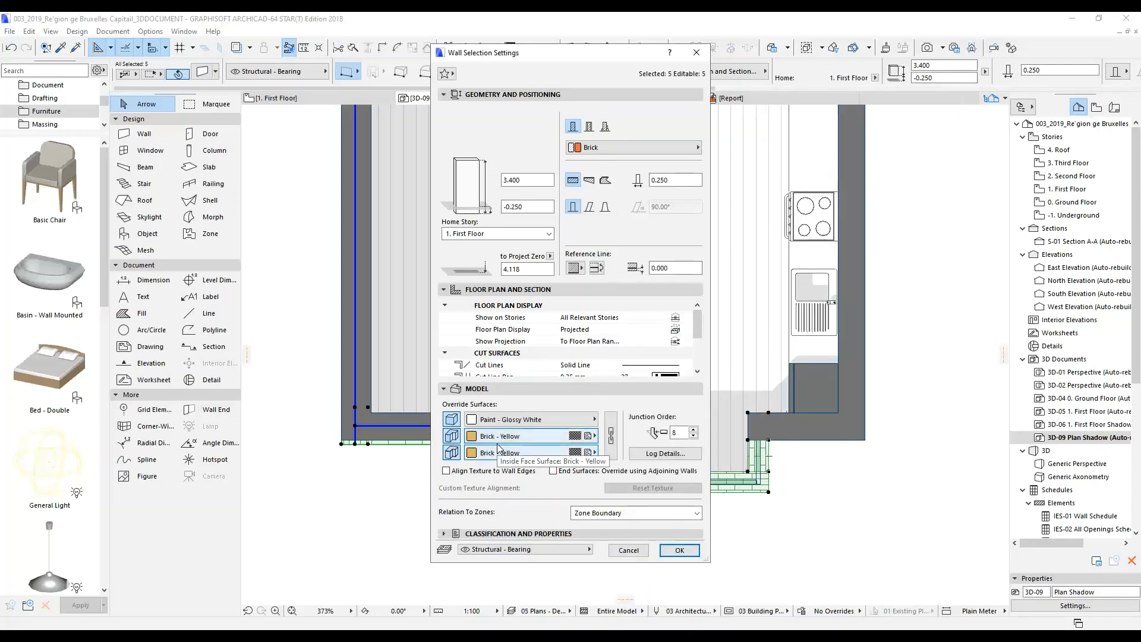
pyautogui.scroll(-5, 630, 364)
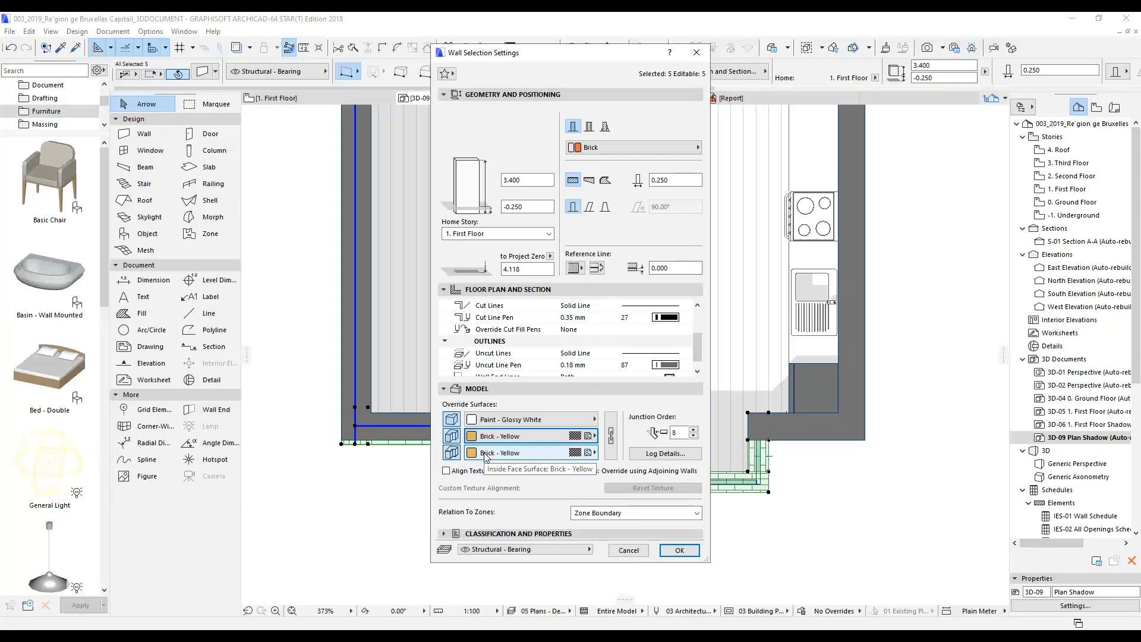
pyautogui.click(499, 436)
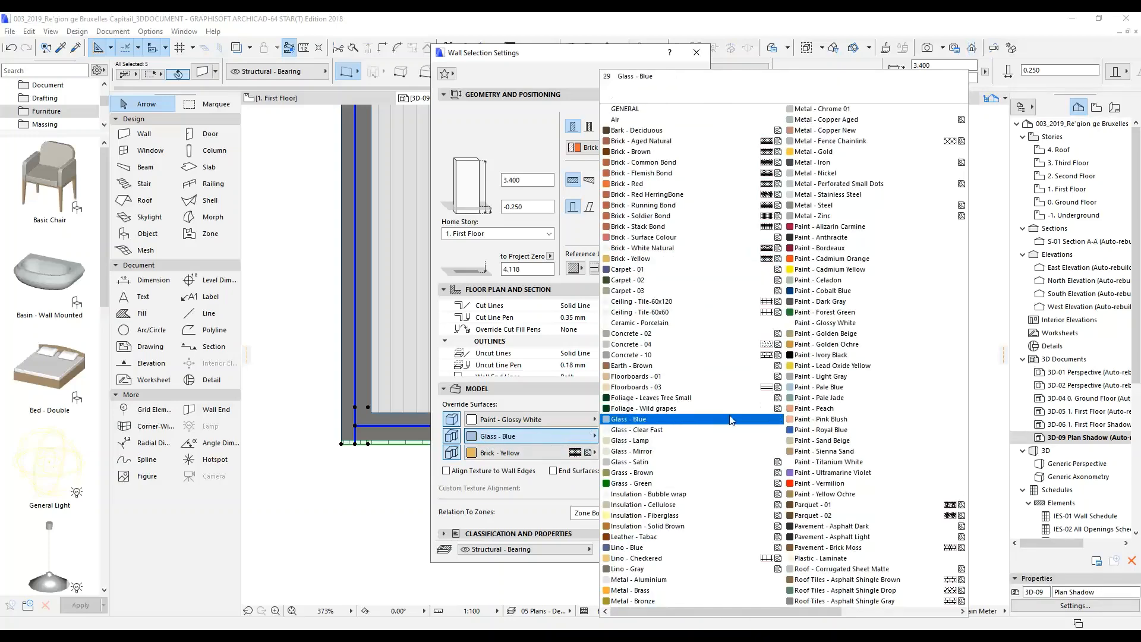
pyautogui.click(820, 462)
pyautogui.click(569, 454)
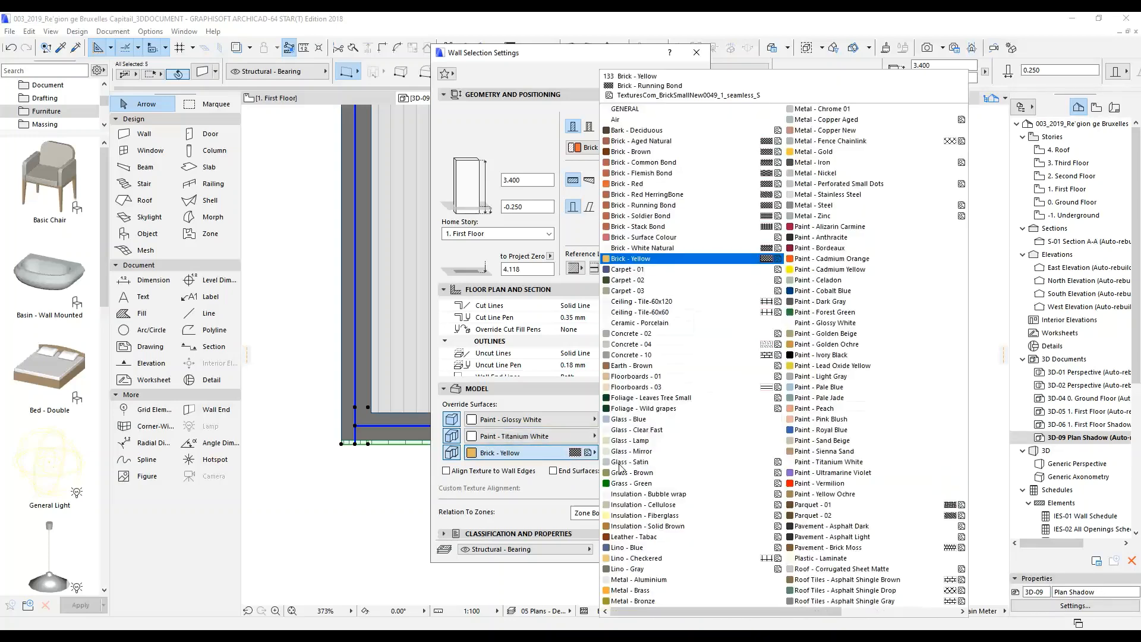
pyautogui.click(868, 461)
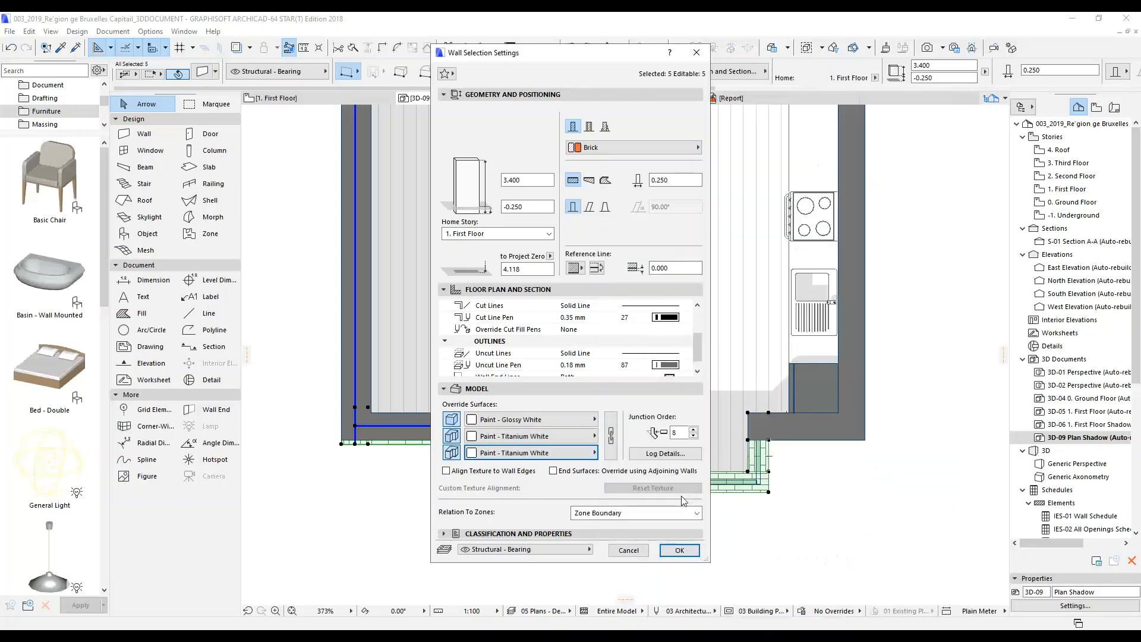
pyautogui.click(679, 550)
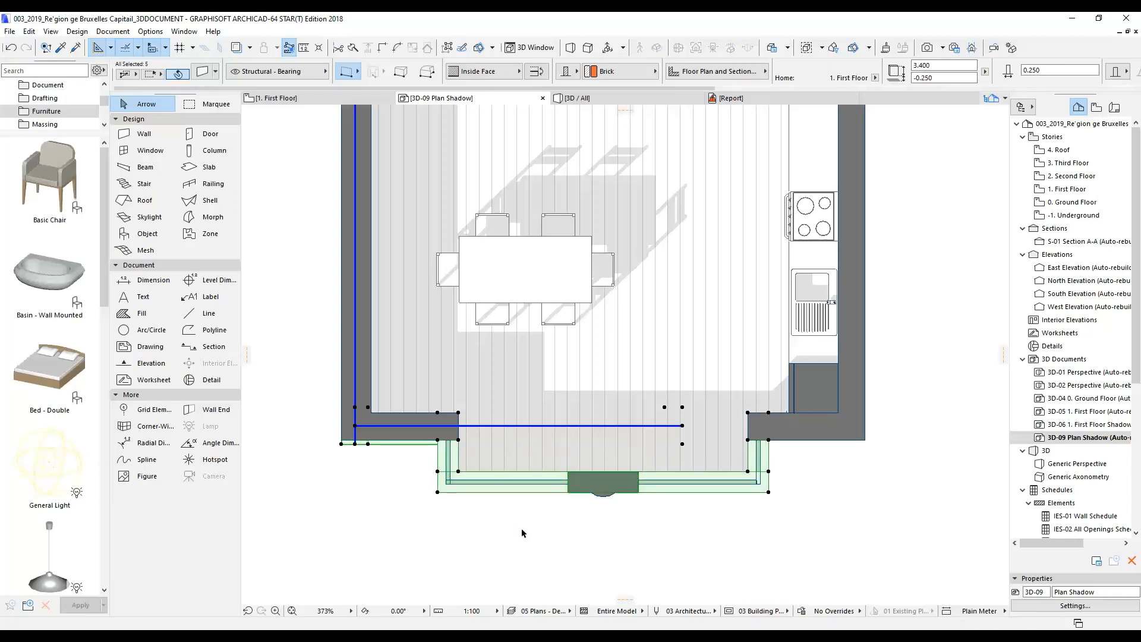
pyautogui.press('Escape')
# Step: Override the edge surface of the five walls around the front bay window with Paint - Dark Gray
pyautogui.scroll(-1, 424, 492)
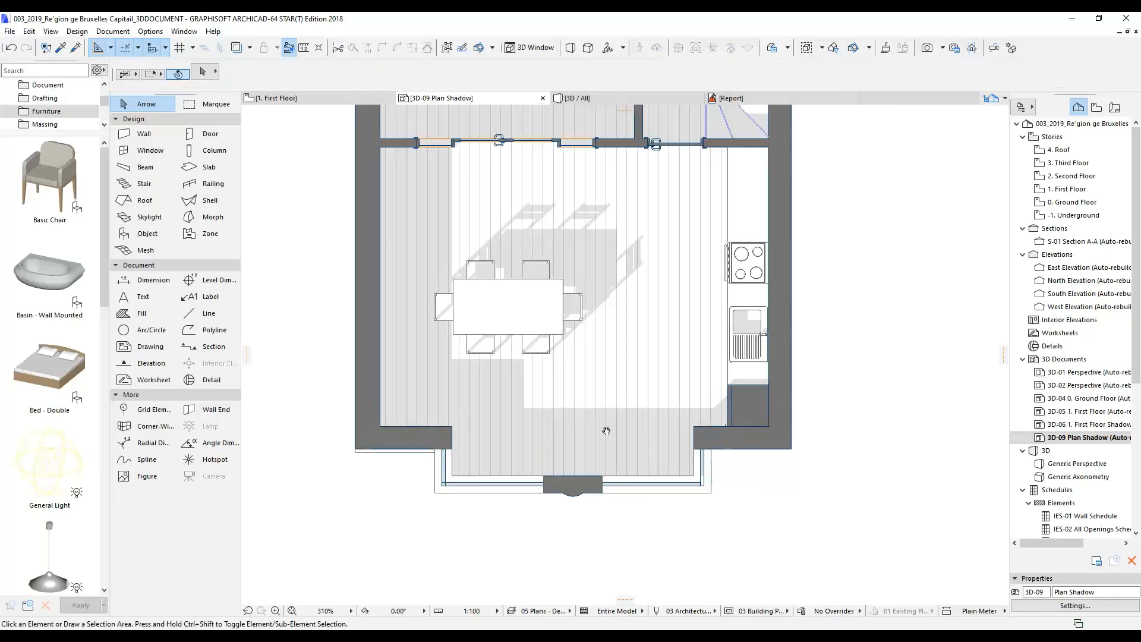
pyautogui.moveTo(616, 415); pyautogui.dragTo(600, 435, button='middle')
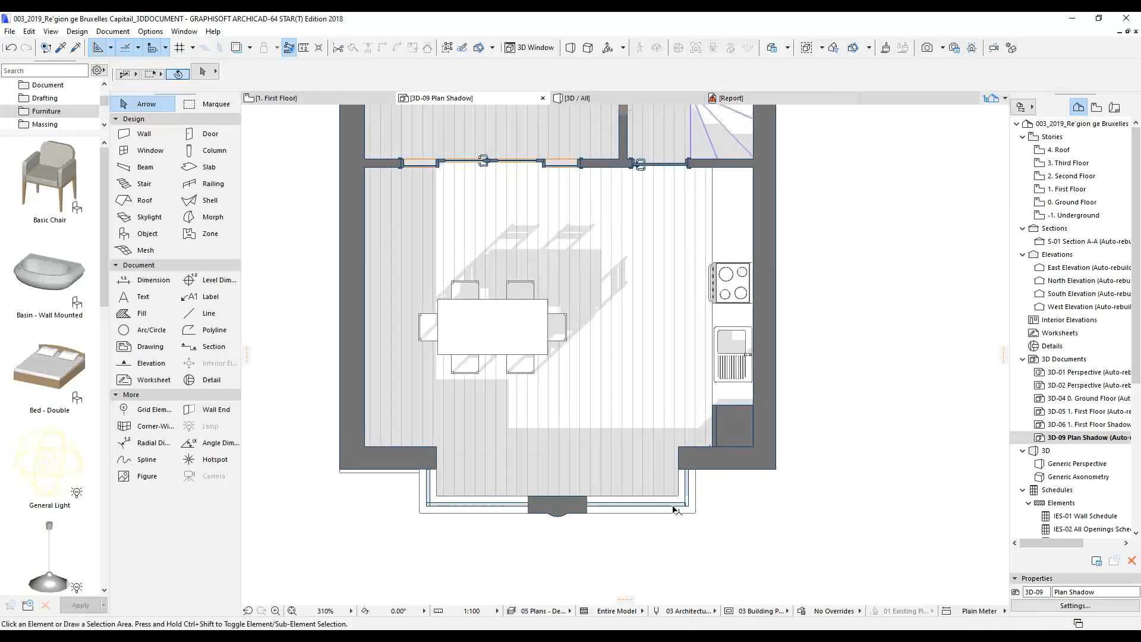
pyautogui.click(397, 477)
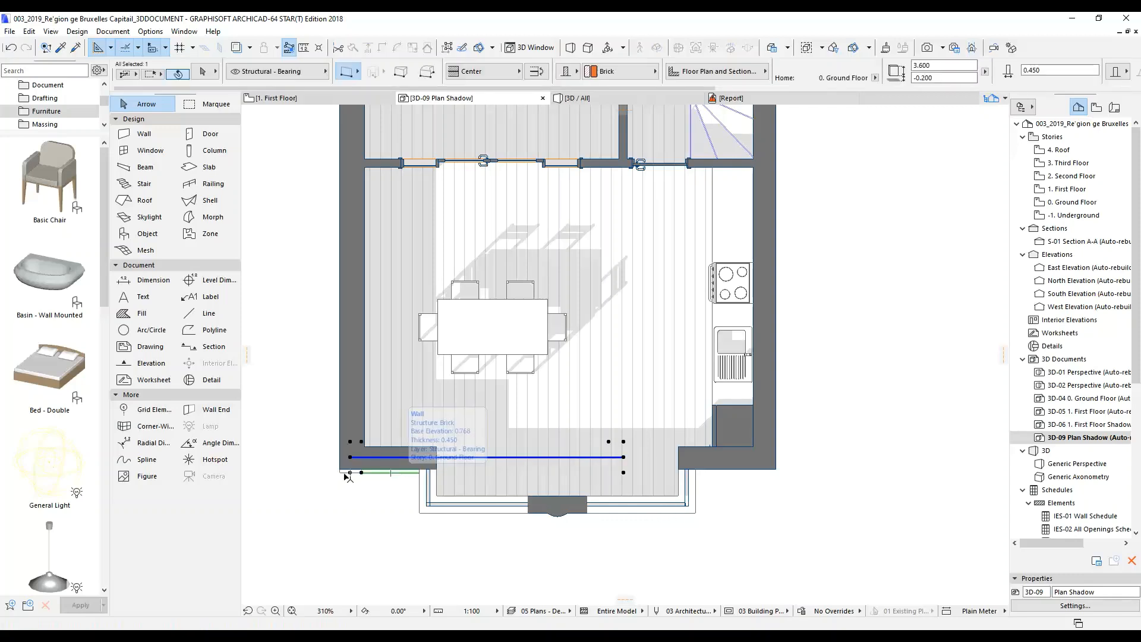
pyautogui.keyDown('shift'); pyautogui.click(347, 478); pyautogui.keyUp('shift')
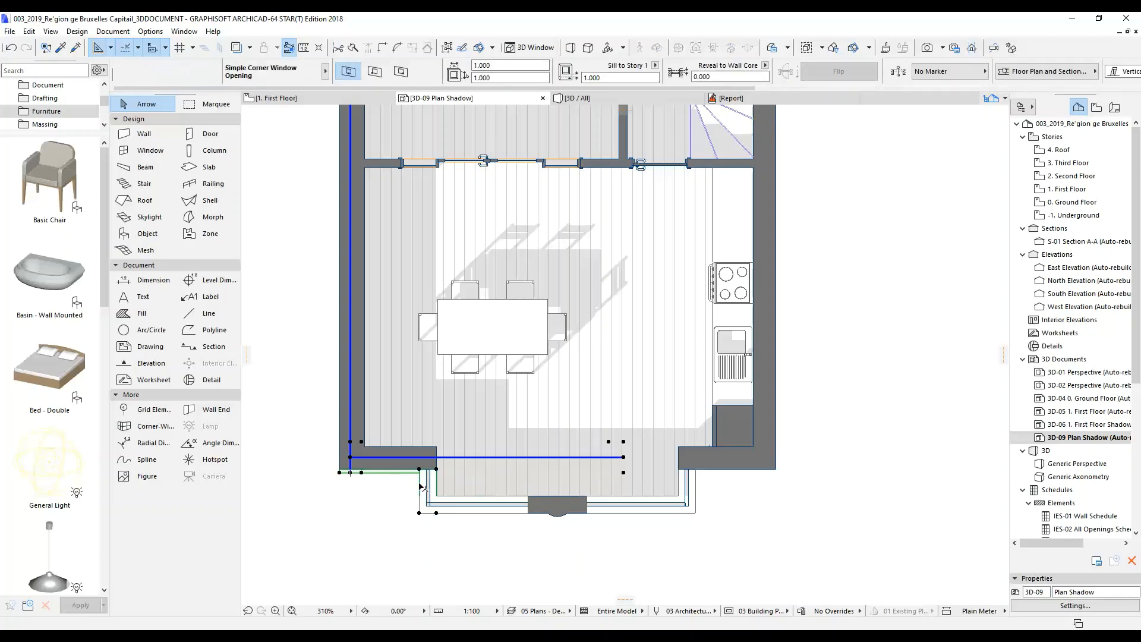
pyautogui.keyDown('shift'); pyautogui.click(436, 487); pyautogui.keyUp('shift')
pyautogui.keyDown('shift'); pyautogui.click(433, 490); pyautogui.keyUp('shift')
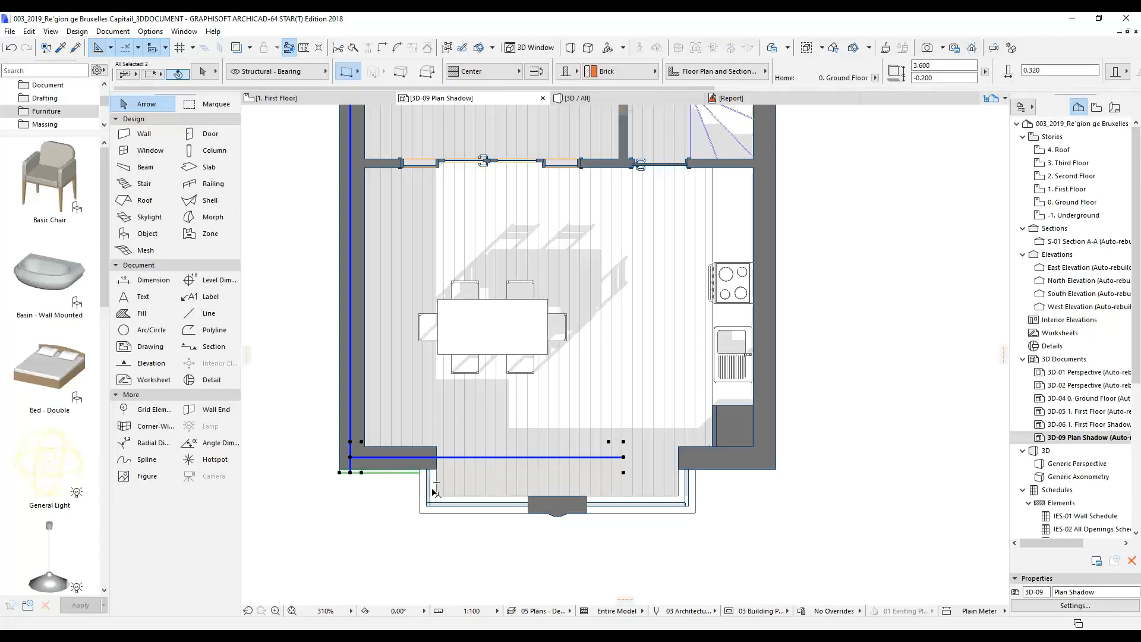
pyautogui.keyDown('shift'); pyautogui.click(500, 513); pyautogui.keyUp('shift')
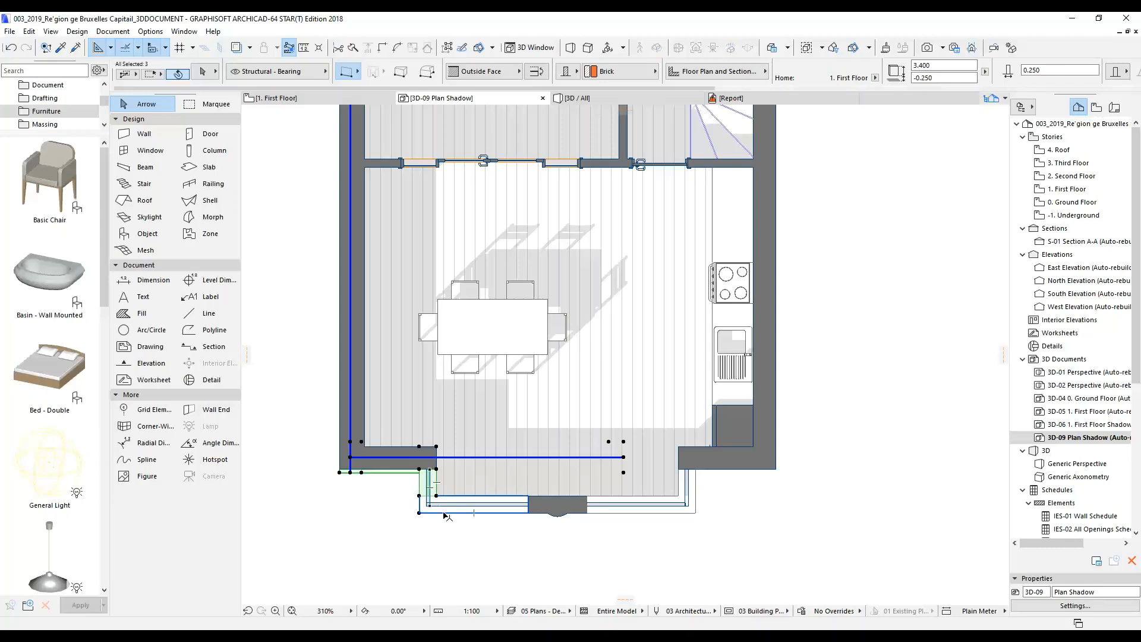
pyautogui.scroll(3, 515, 516)
pyautogui.keyDown('shift'); pyautogui.click(518, 514); pyautogui.keyUp('shift')
pyautogui.keyDown('shift'); pyautogui.click(821, 475); pyautogui.keyUp('shift')
pyautogui.click(202, 71)
pyautogui.click(534, 436)
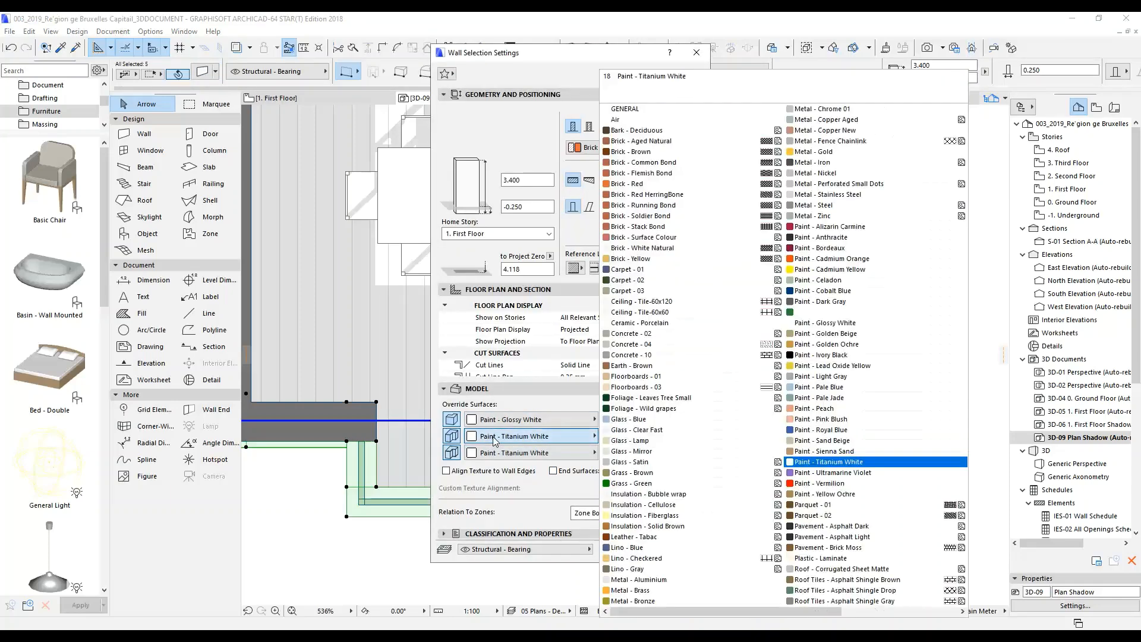
pyautogui.click(835, 312)
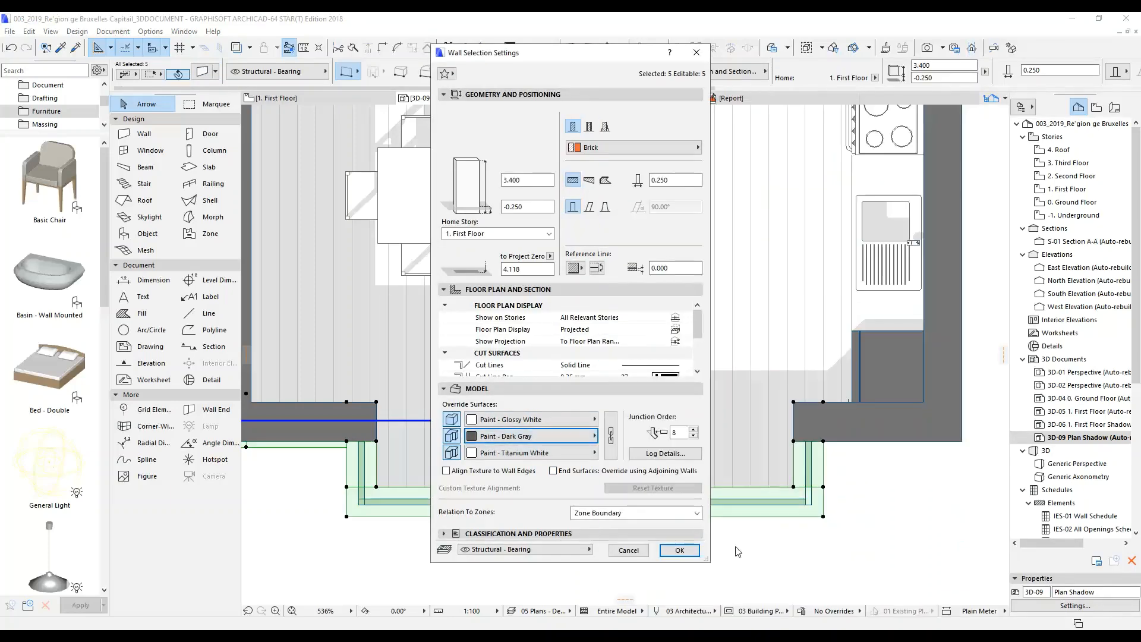
pyautogui.click(682, 554)
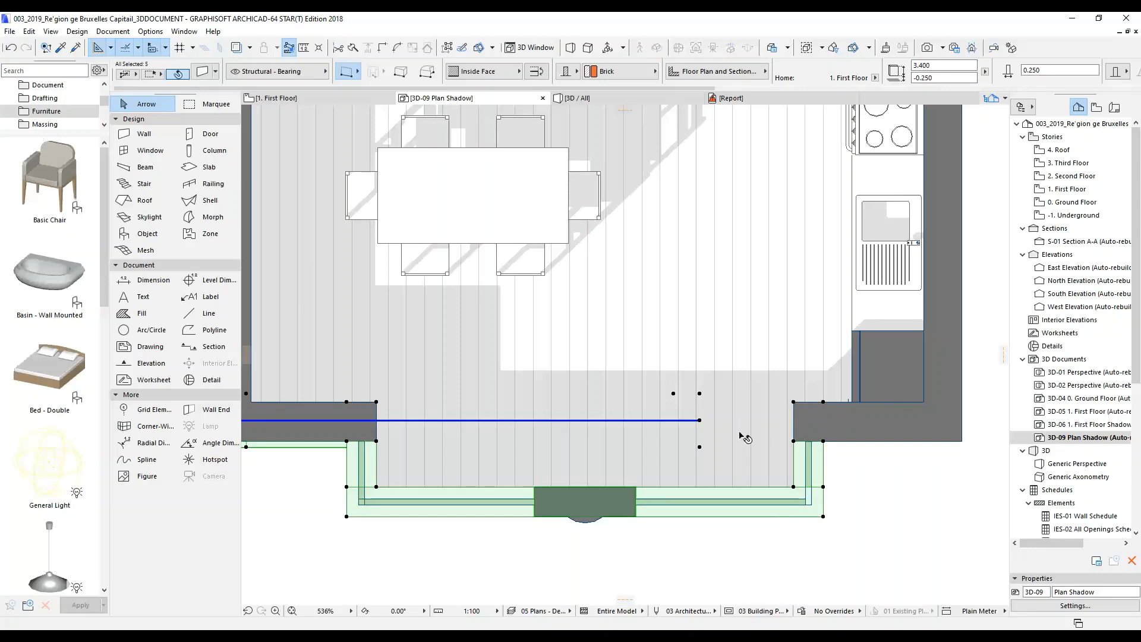
pyautogui.scroll(-3, 748, 484)
pyautogui.click(664, 552)
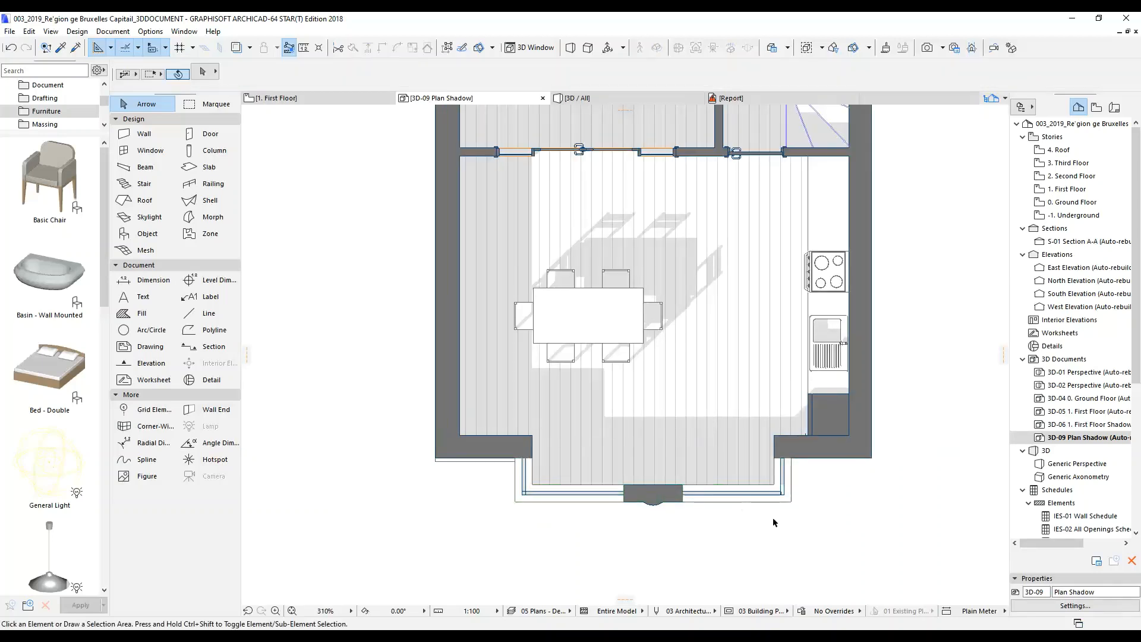
# Step: Examine the wall surfaces and door openings across the whole Plan Shadow 3D document, then return to the first floor plan
pyautogui.scroll(-2, 777, 522)
pyautogui.moveTo(855, 437); pyautogui.dragTo(826, 456, button='middle')
pyautogui.scroll(3, 786, 471)
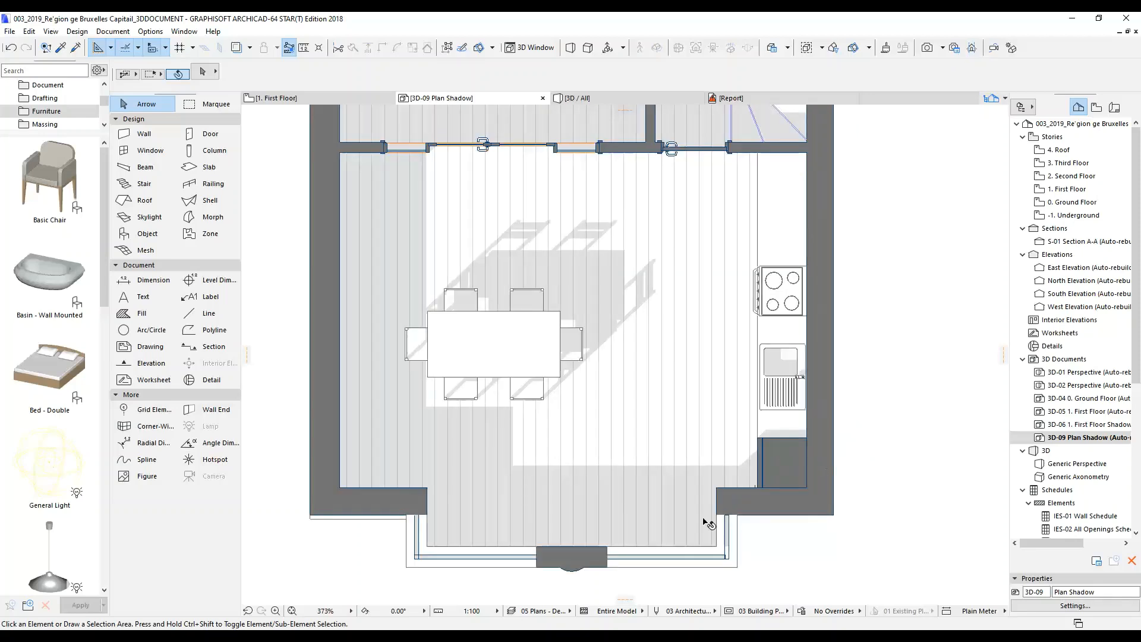
pyautogui.scroll(-5, 707, 523)
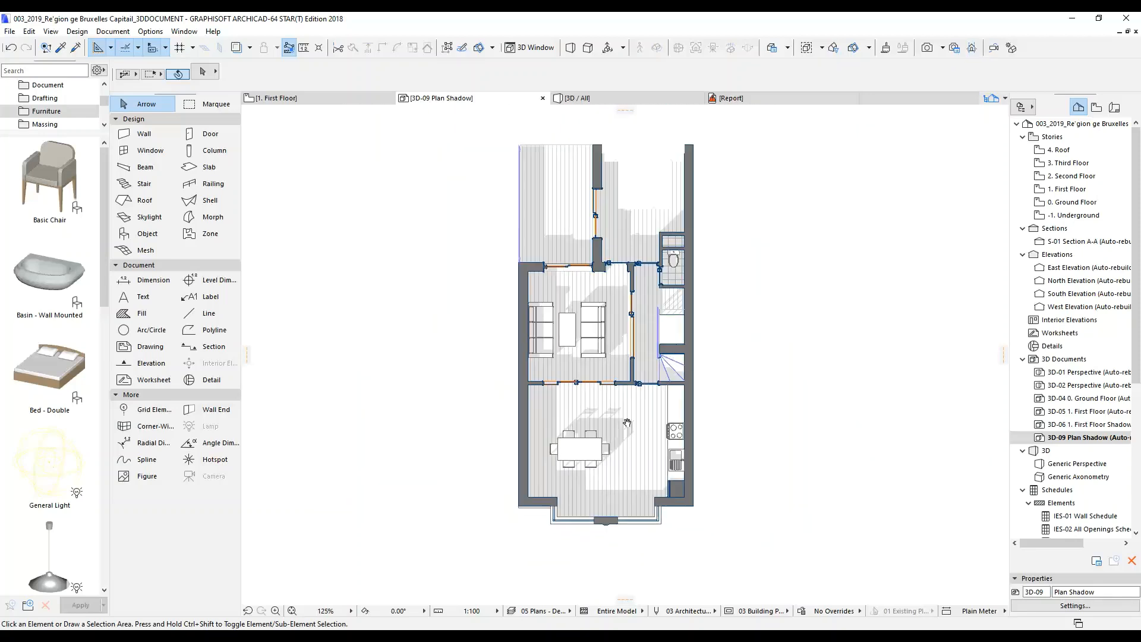
pyautogui.scroll(-1, 633, 418)
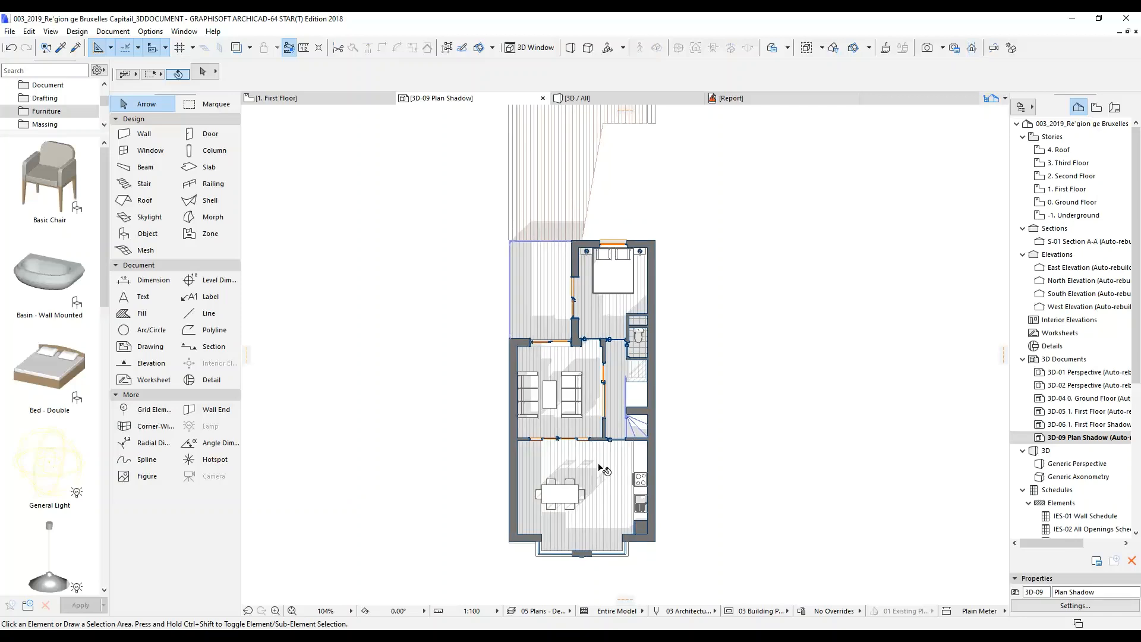
pyautogui.scroll(-1, 601, 464)
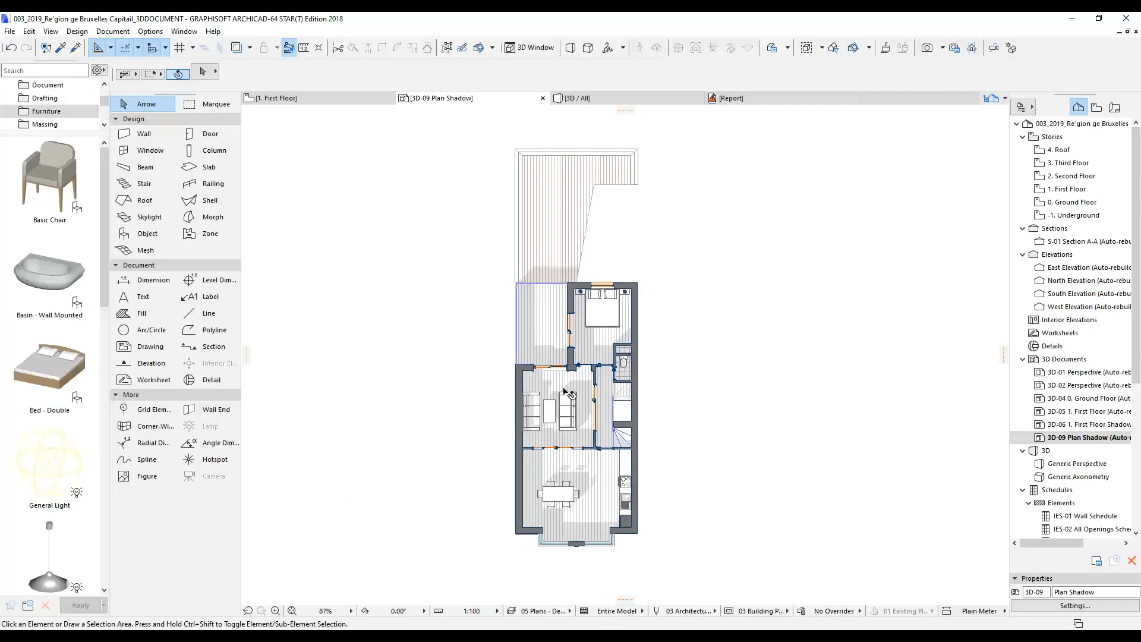
pyautogui.click(315, 99)
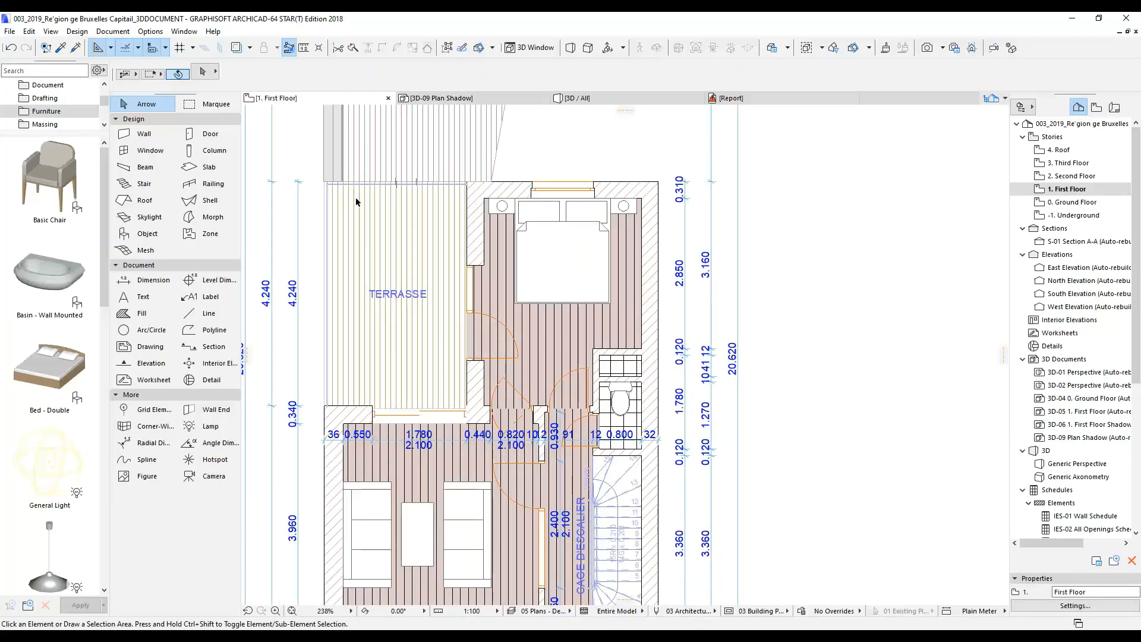
pyautogui.scroll(-4, 529, 262)
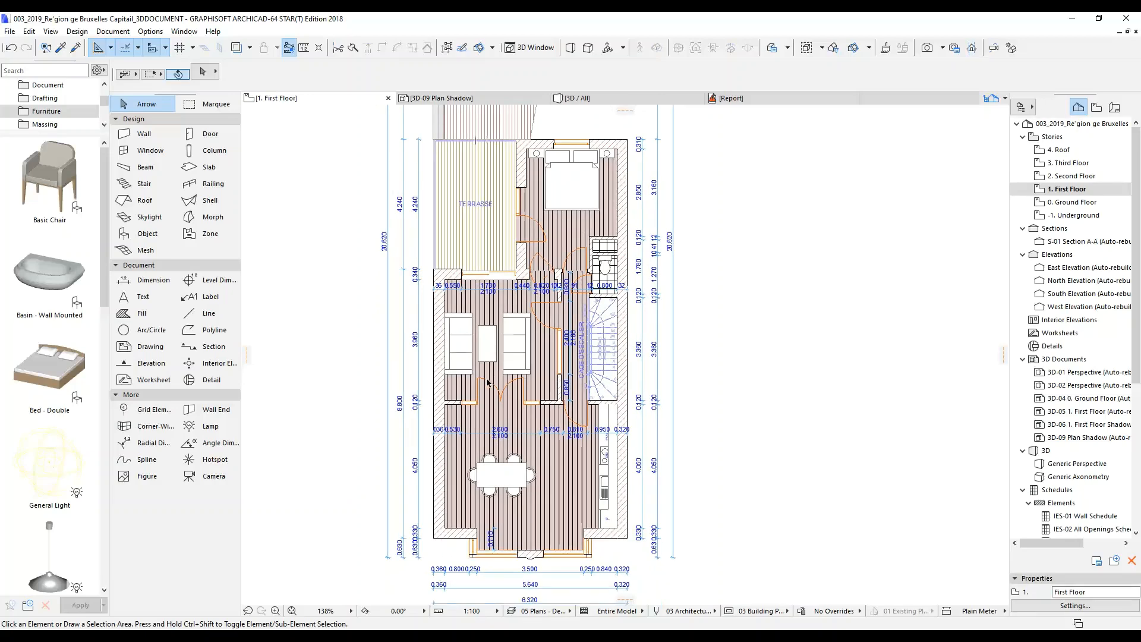
pyautogui.scroll(-2, 488, 376)
# Step: Set the 3D opening angle of all first-floor doors to 45° and switch back to the Plan Shadow 3D document
pyautogui.click(215, 136)
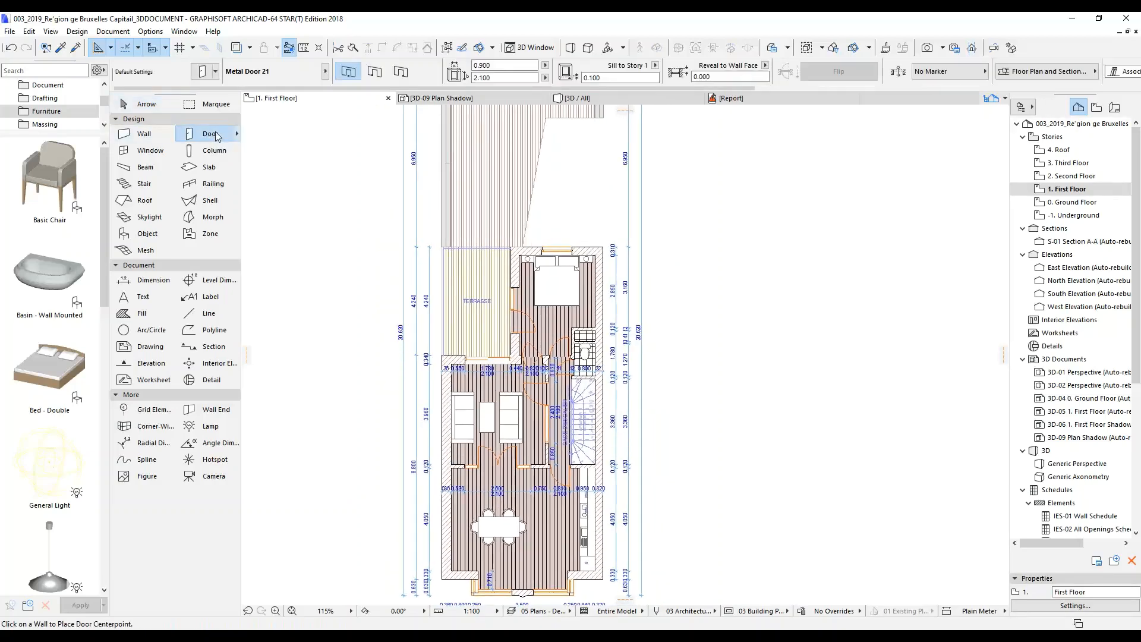
pyautogui.hotkey('ctrl', 'a')
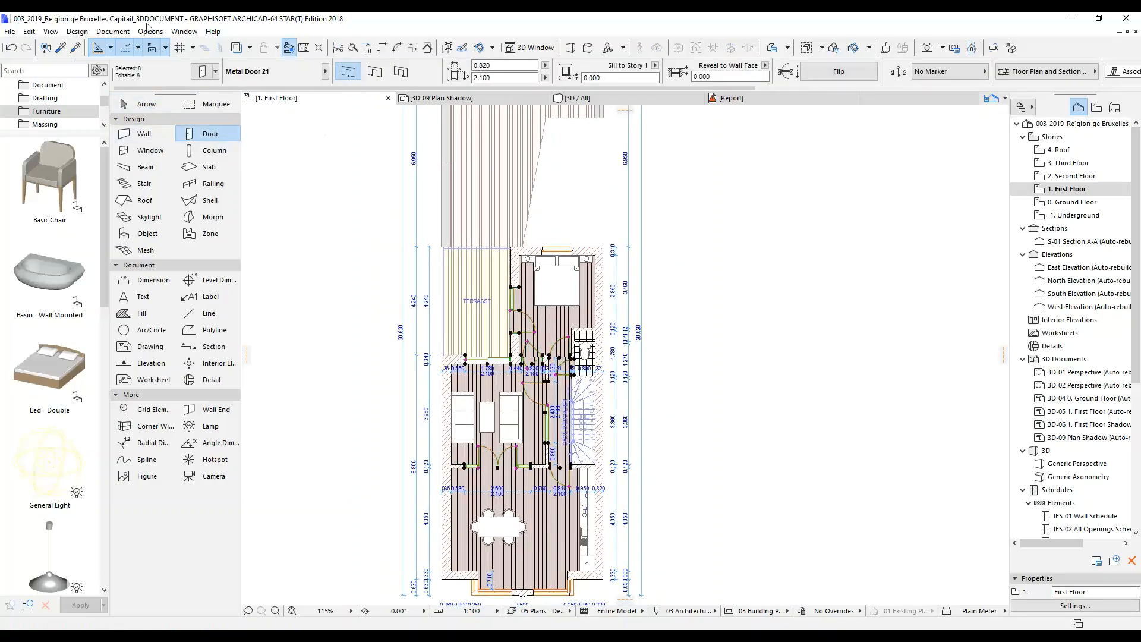
pyautogui.hotkey('ctrl', 't')
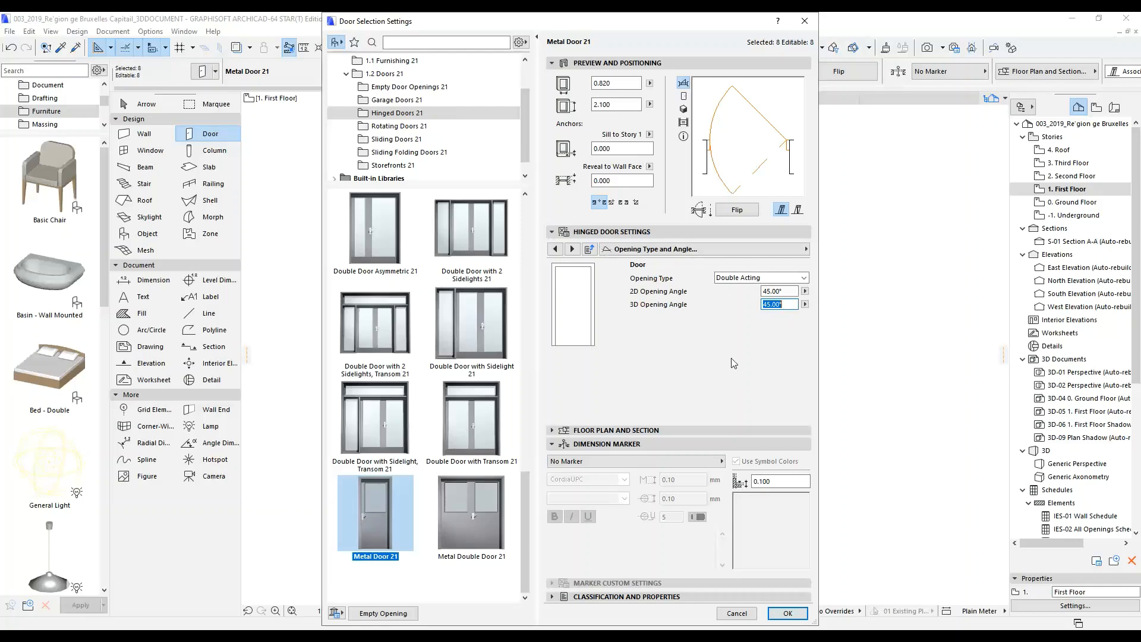
pyautogui.click(787, 612)
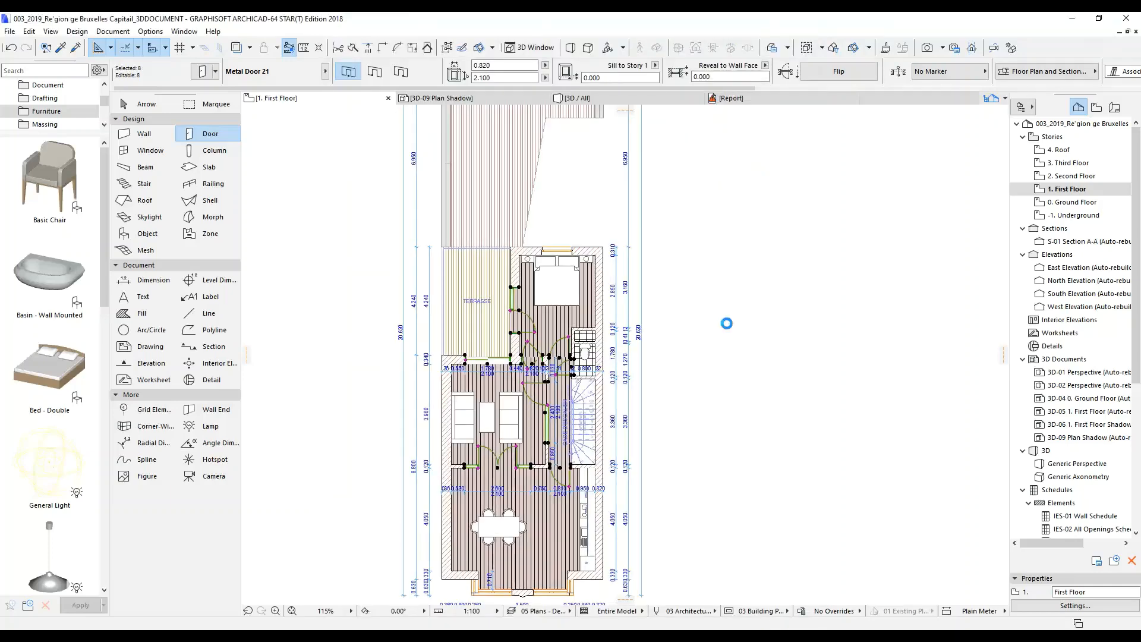
pyautogui.press('Escape')
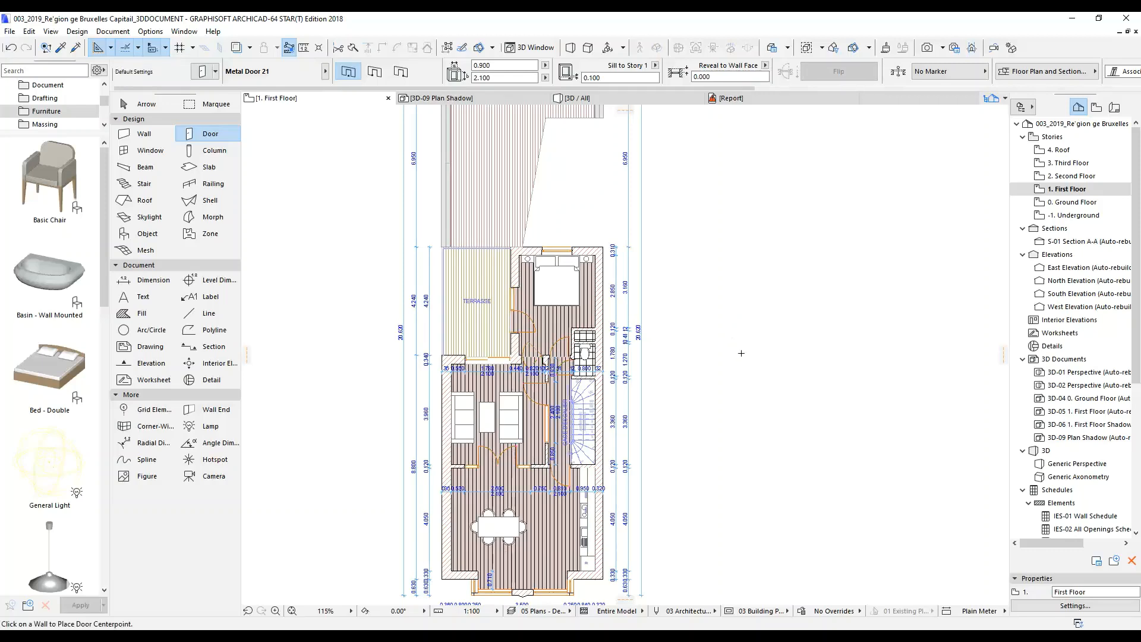
pyautogui.click(482, 98)
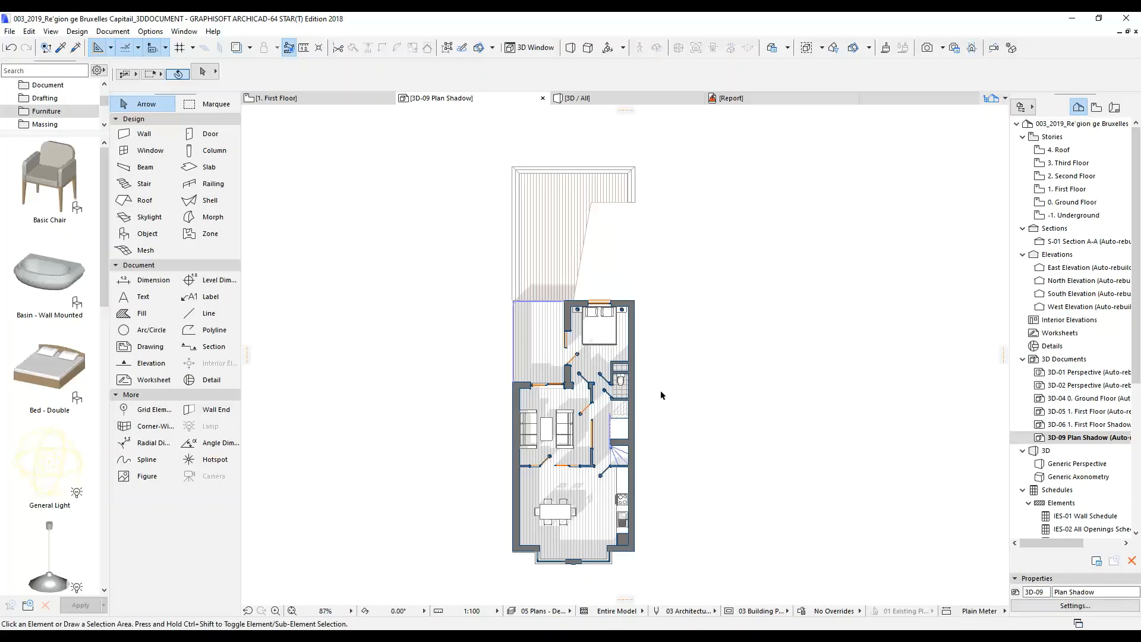
pyautogui.moveTo(689, 409); pyautogui.dragTo(726, 410, button='middle')
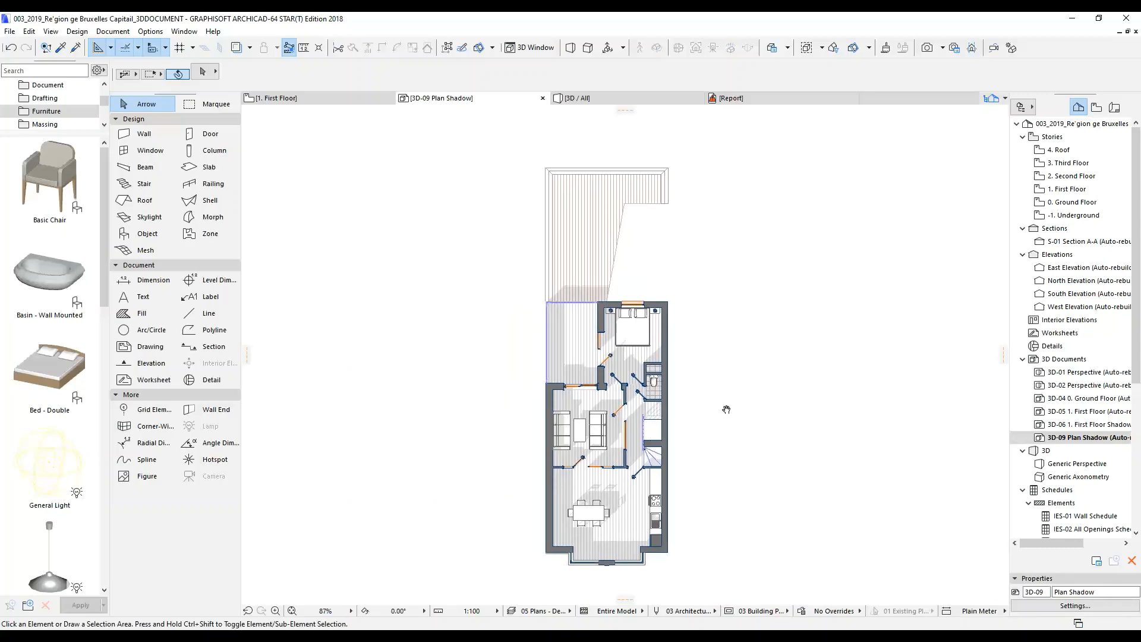